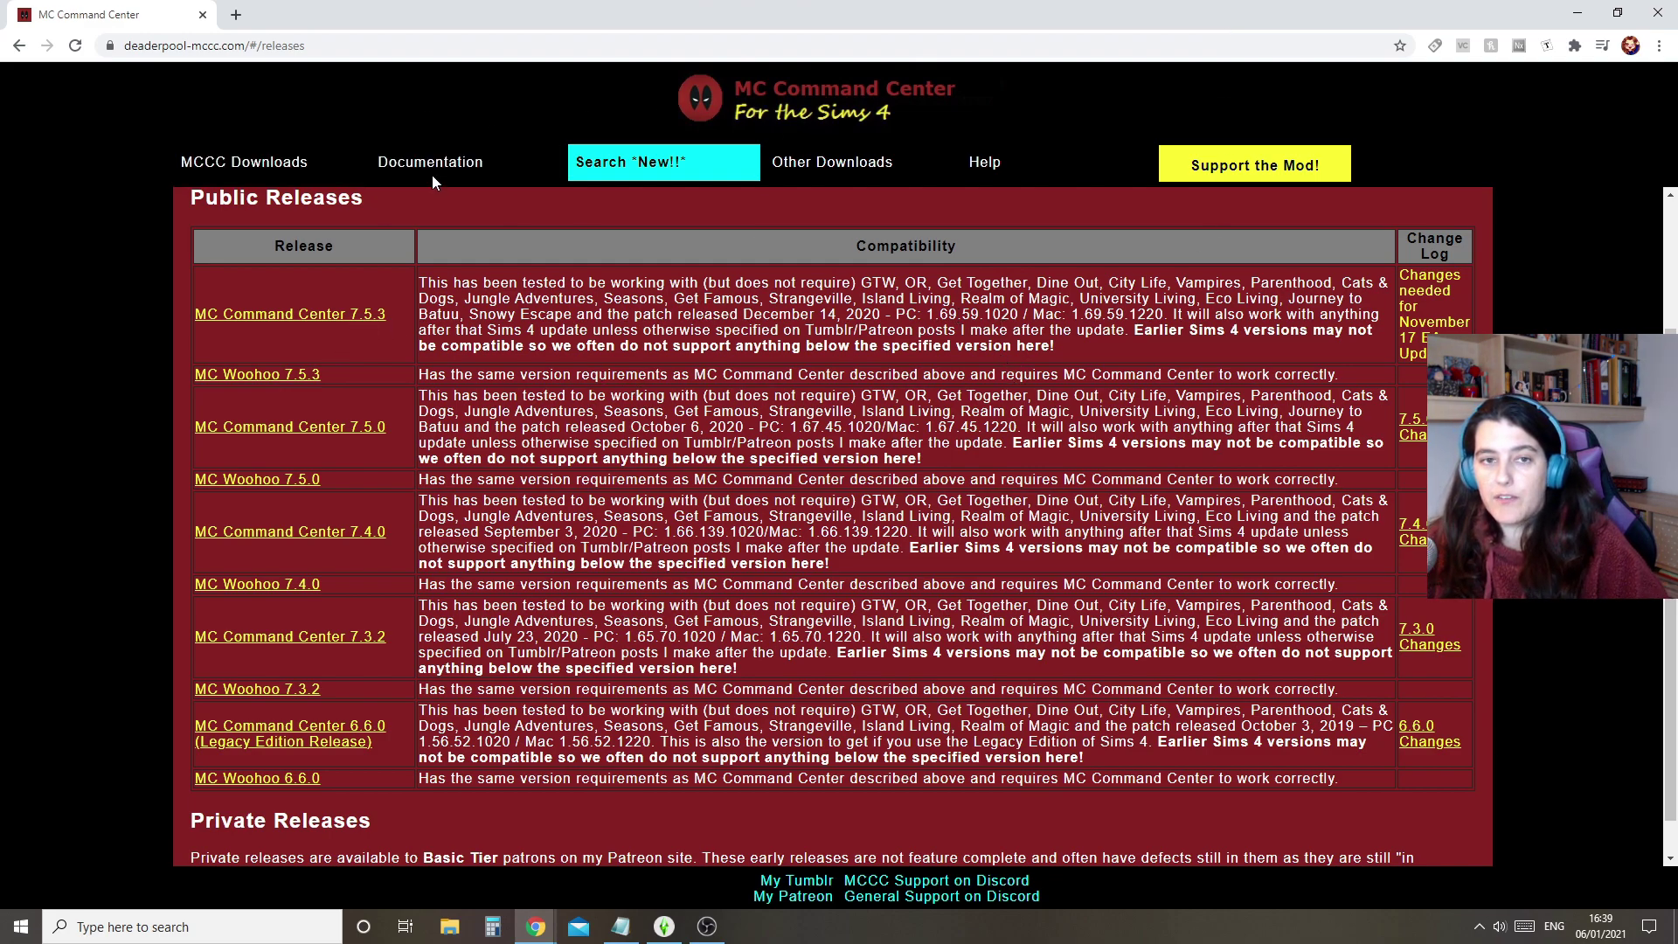
# - From MCCC Downloads, download the McCmdCenter_AllModules_7_5_3.zip release
pyautogui.click(19, 46)
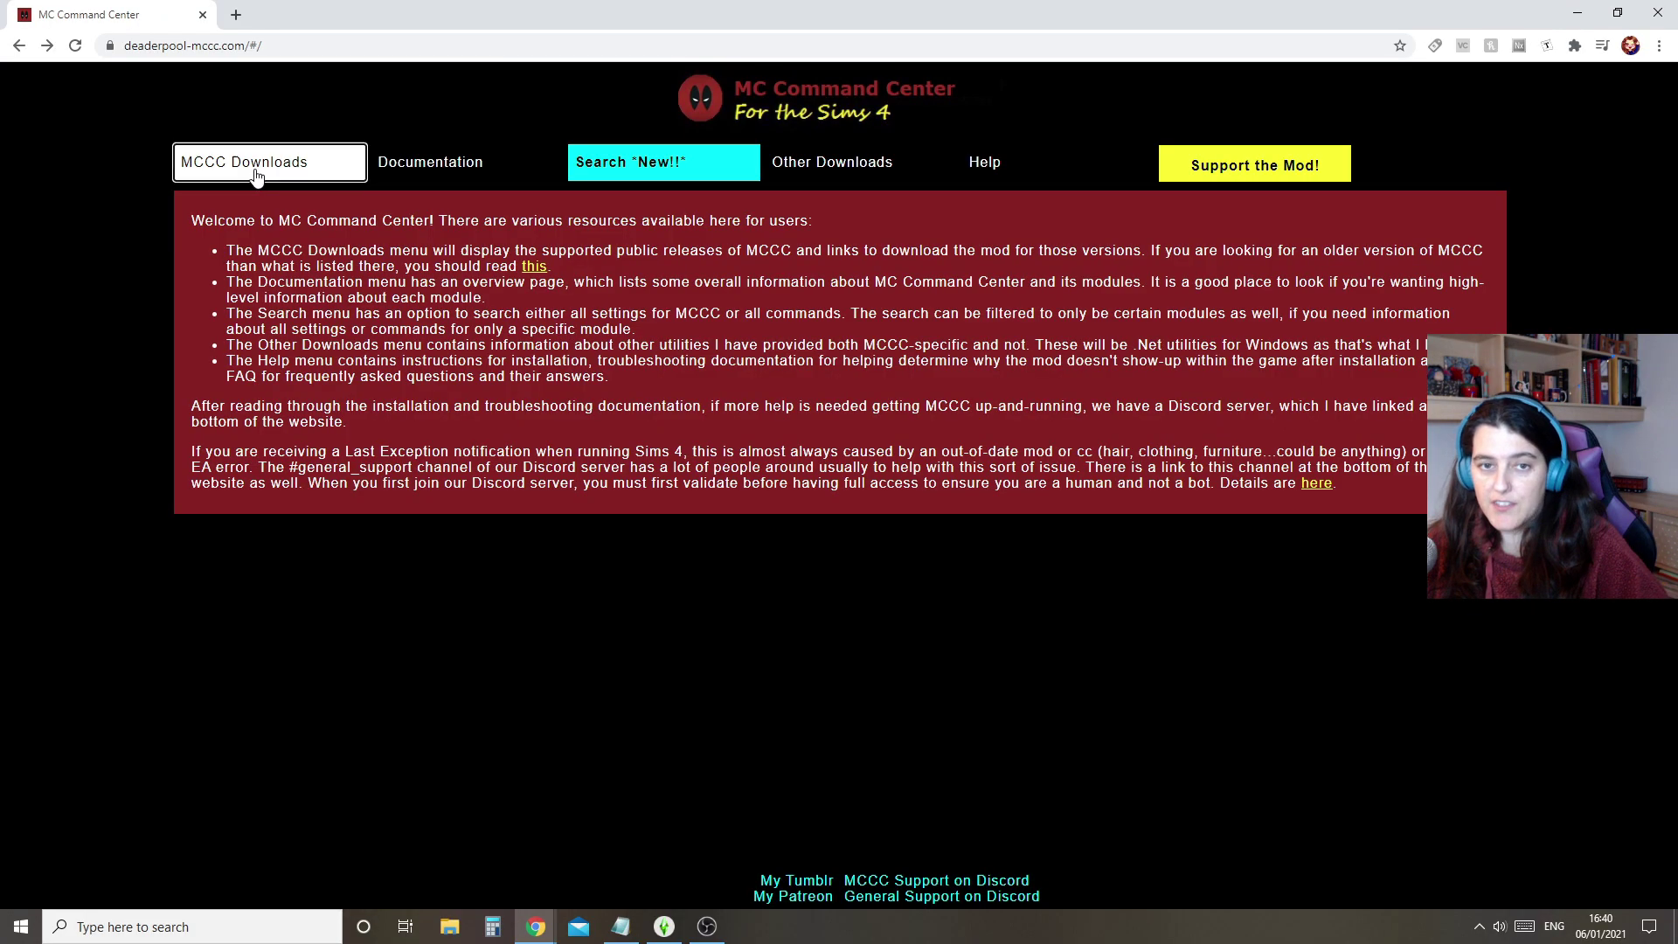
pyautogui.click(521, 240)
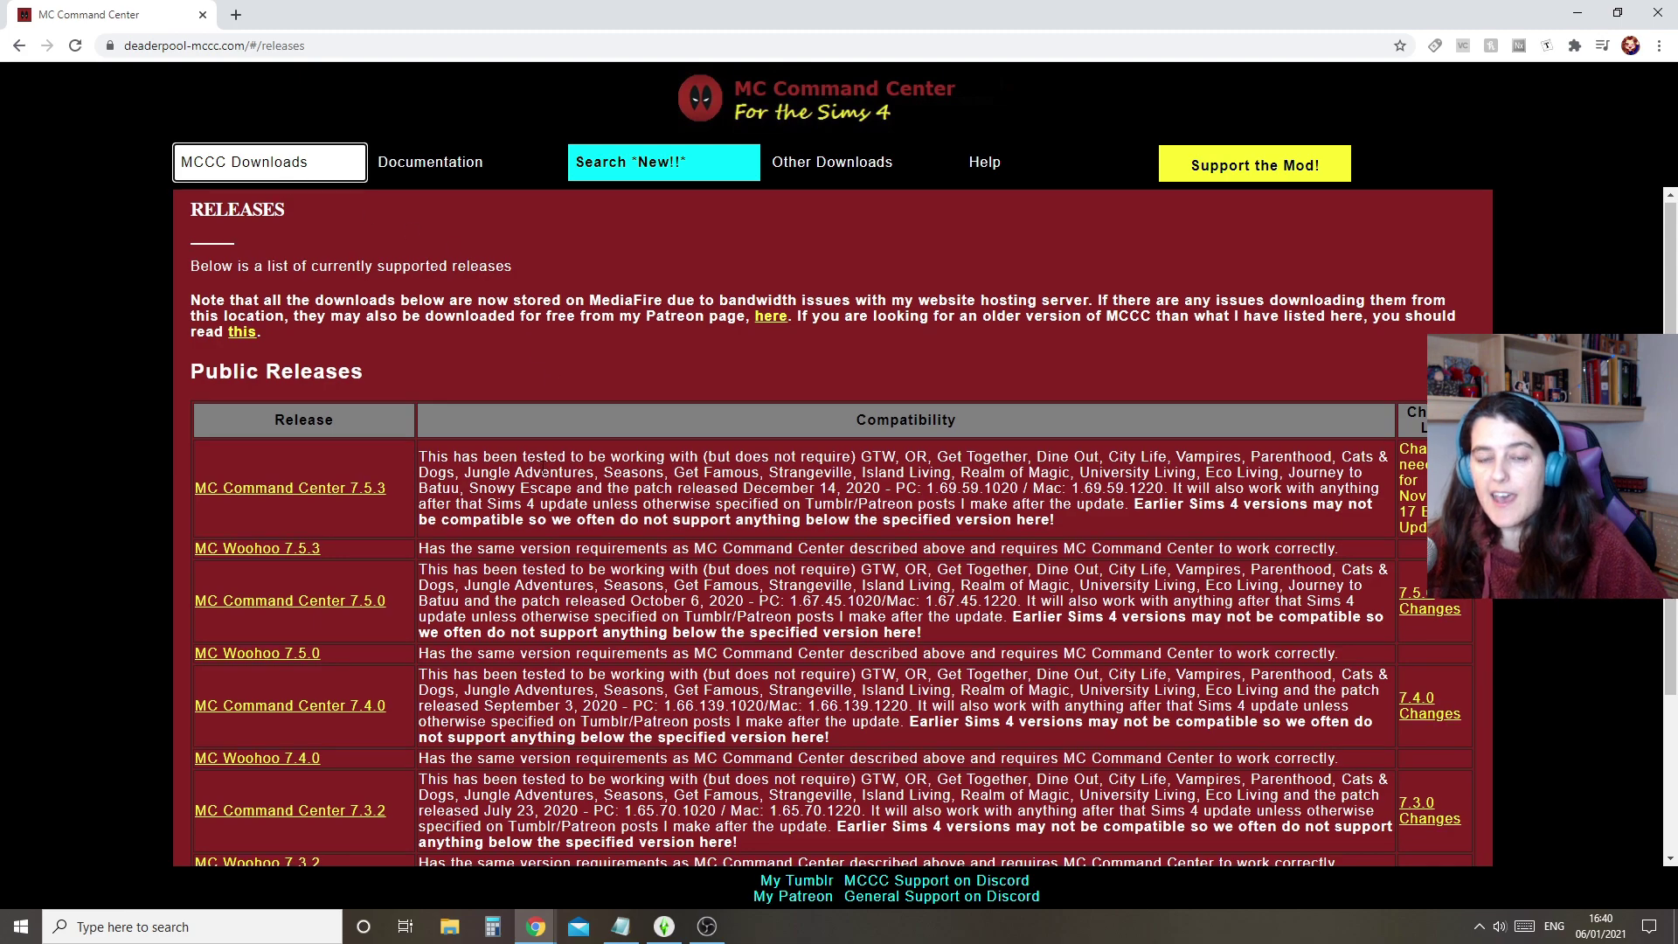
pyautogui.scroll(-3, 830, 524)
pyautogui.scroll(-1, 808, 500)
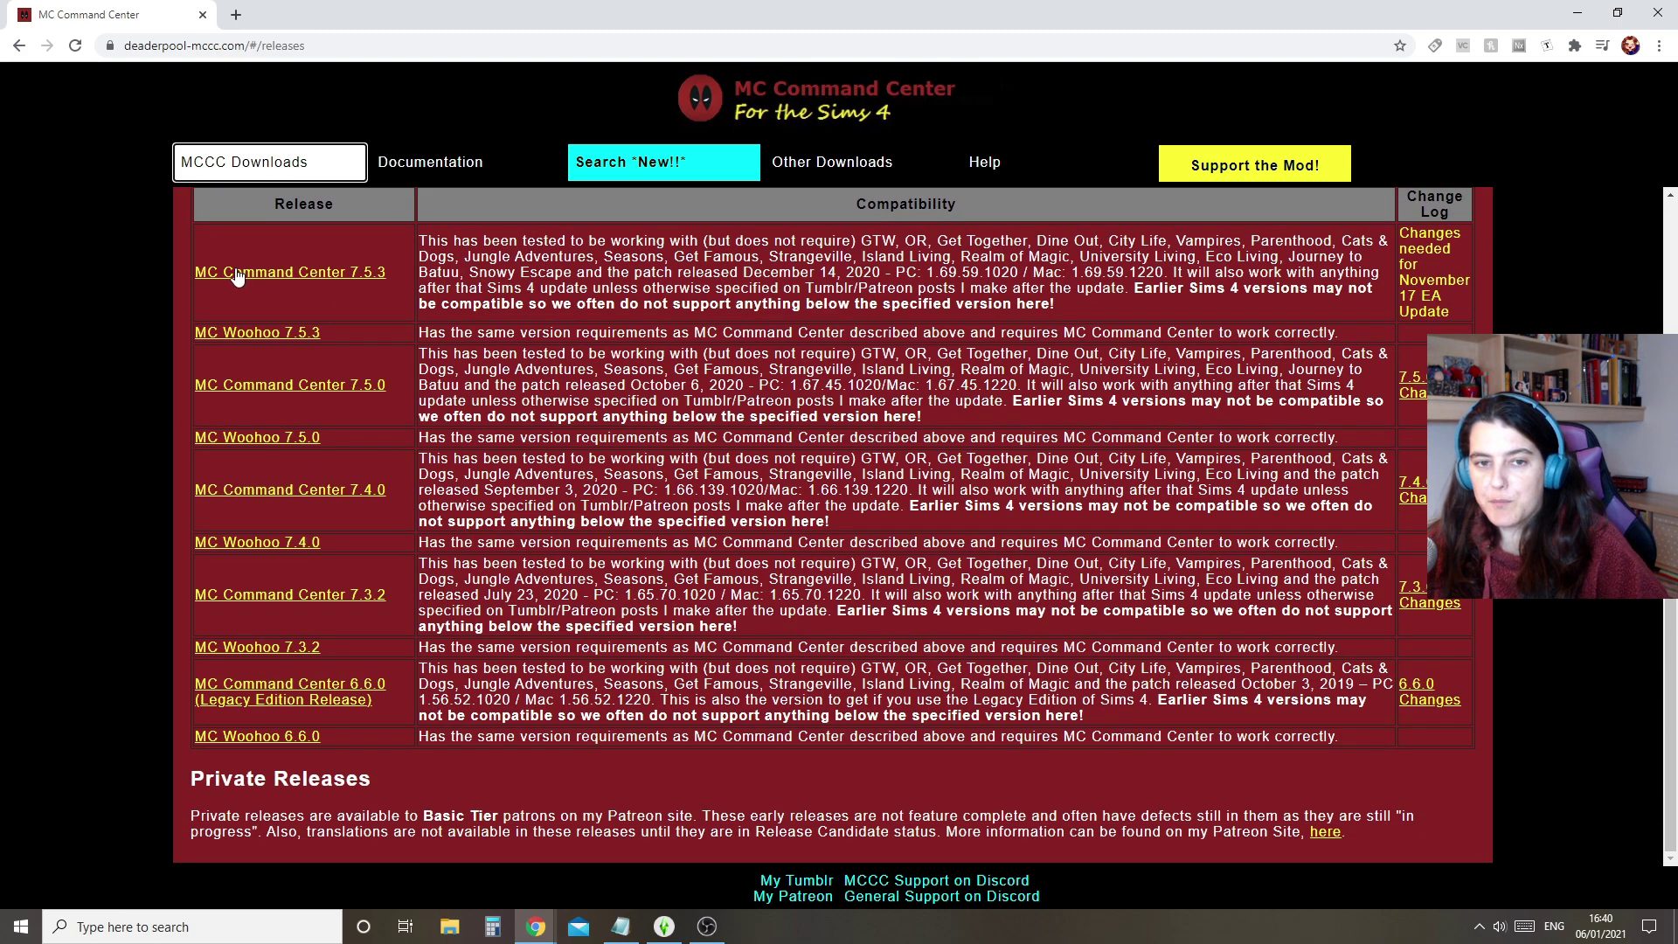
pyautogui.scroll(2, 262, 288)
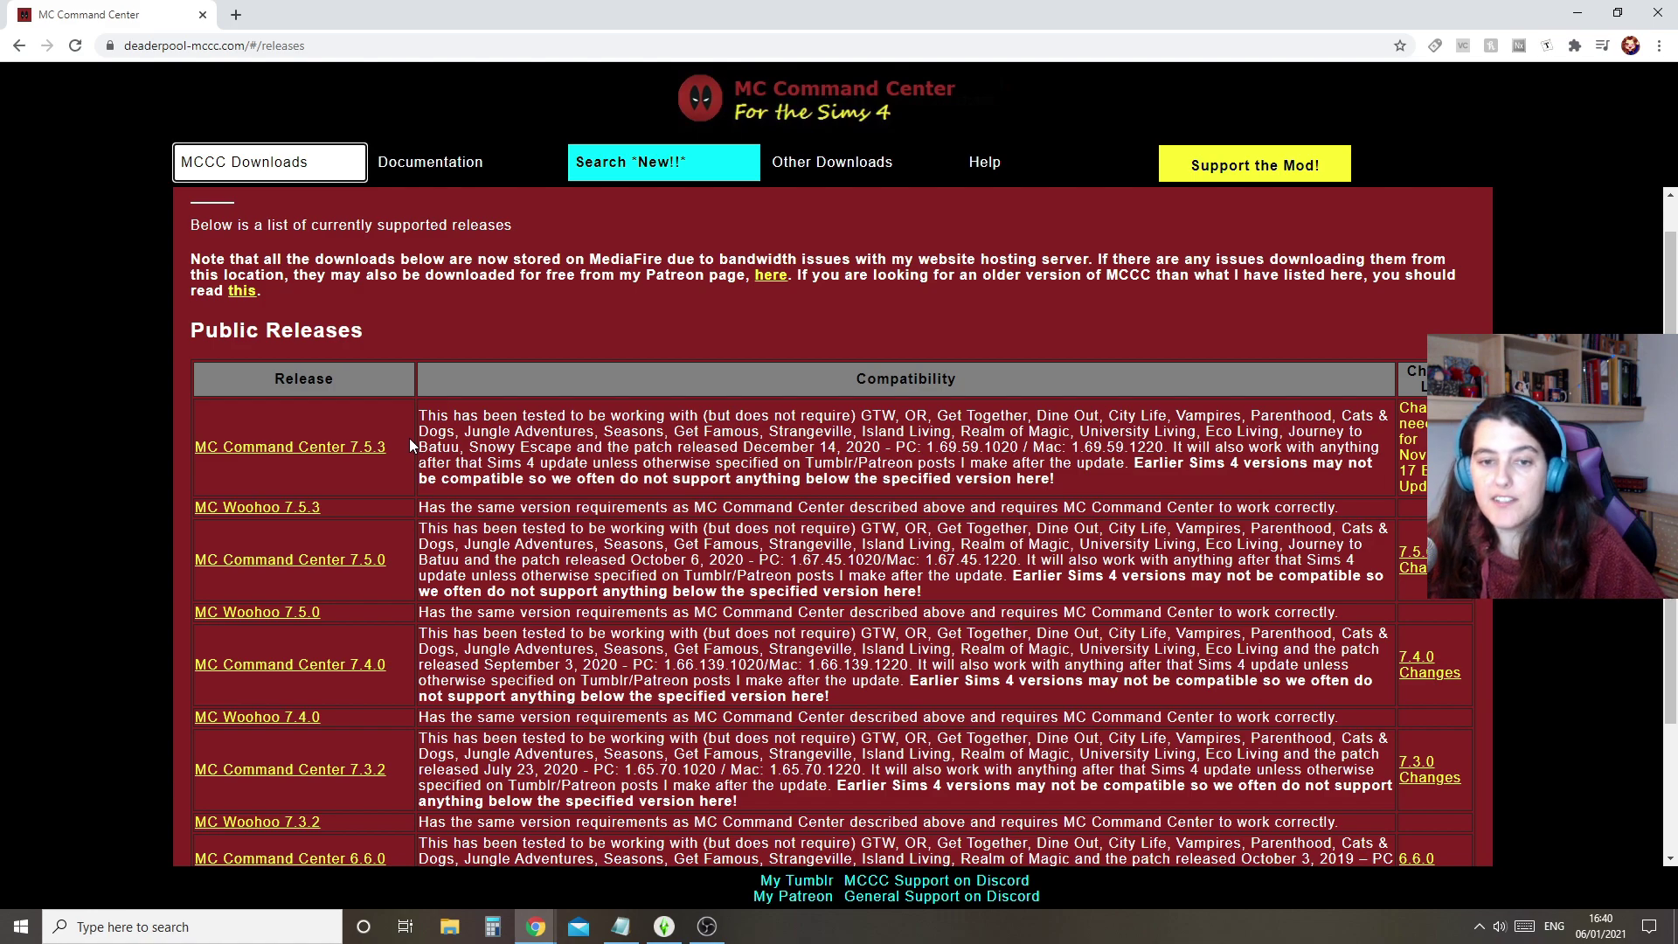
pyautogui.click(367, 447)
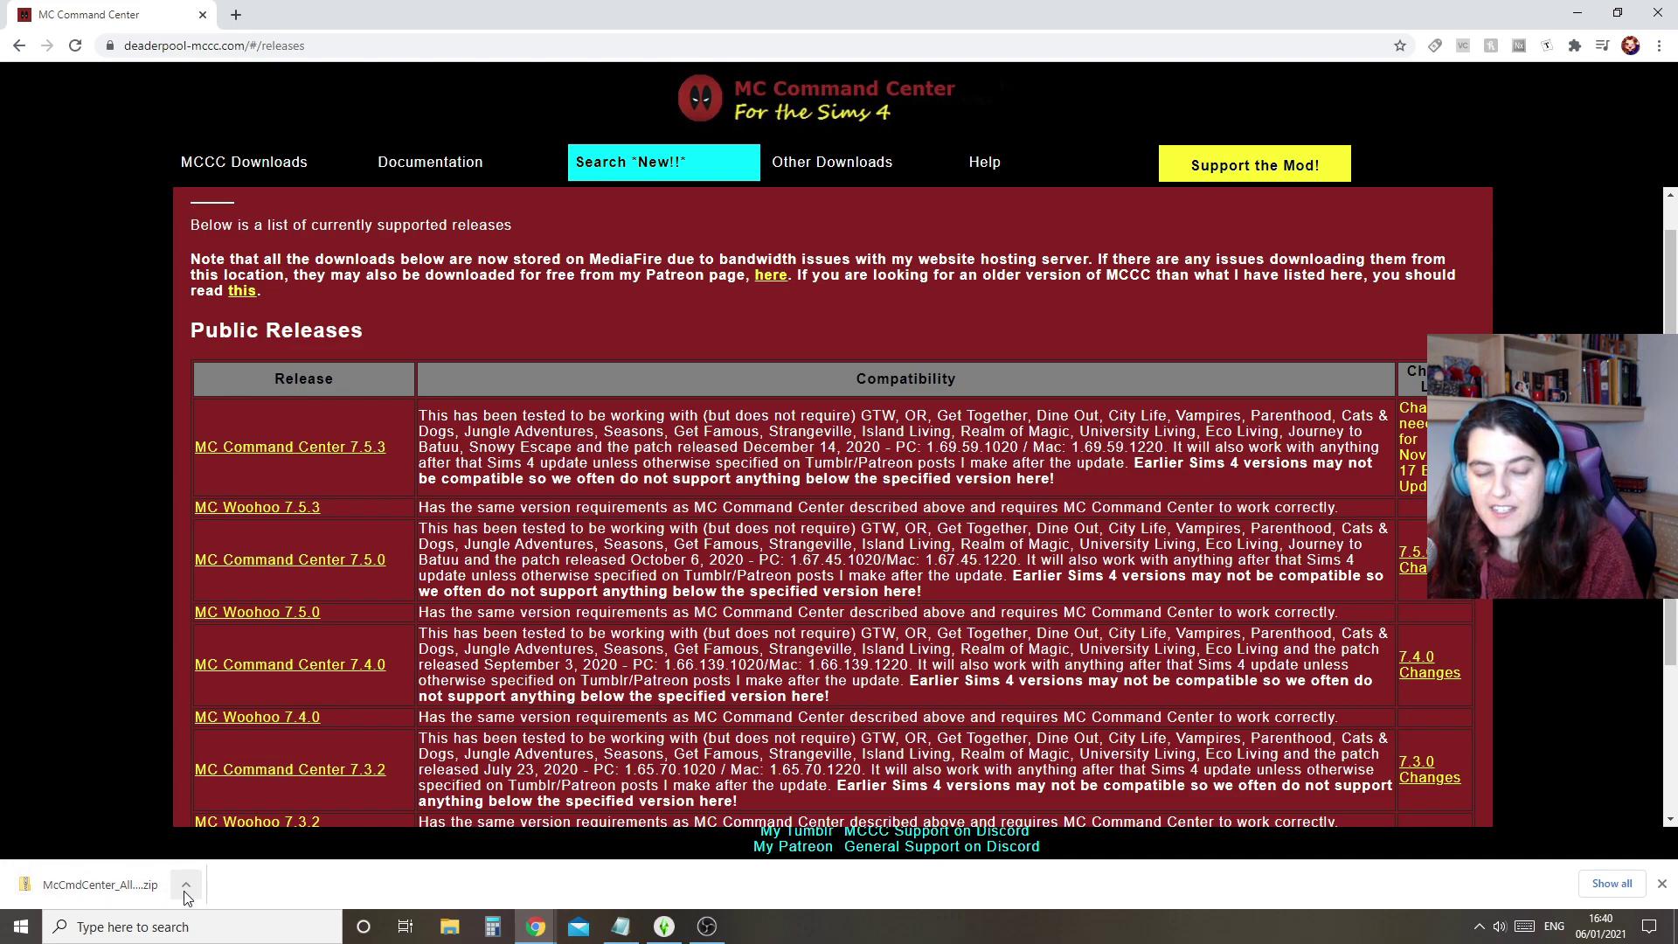
pyautogui.click(449, 927)
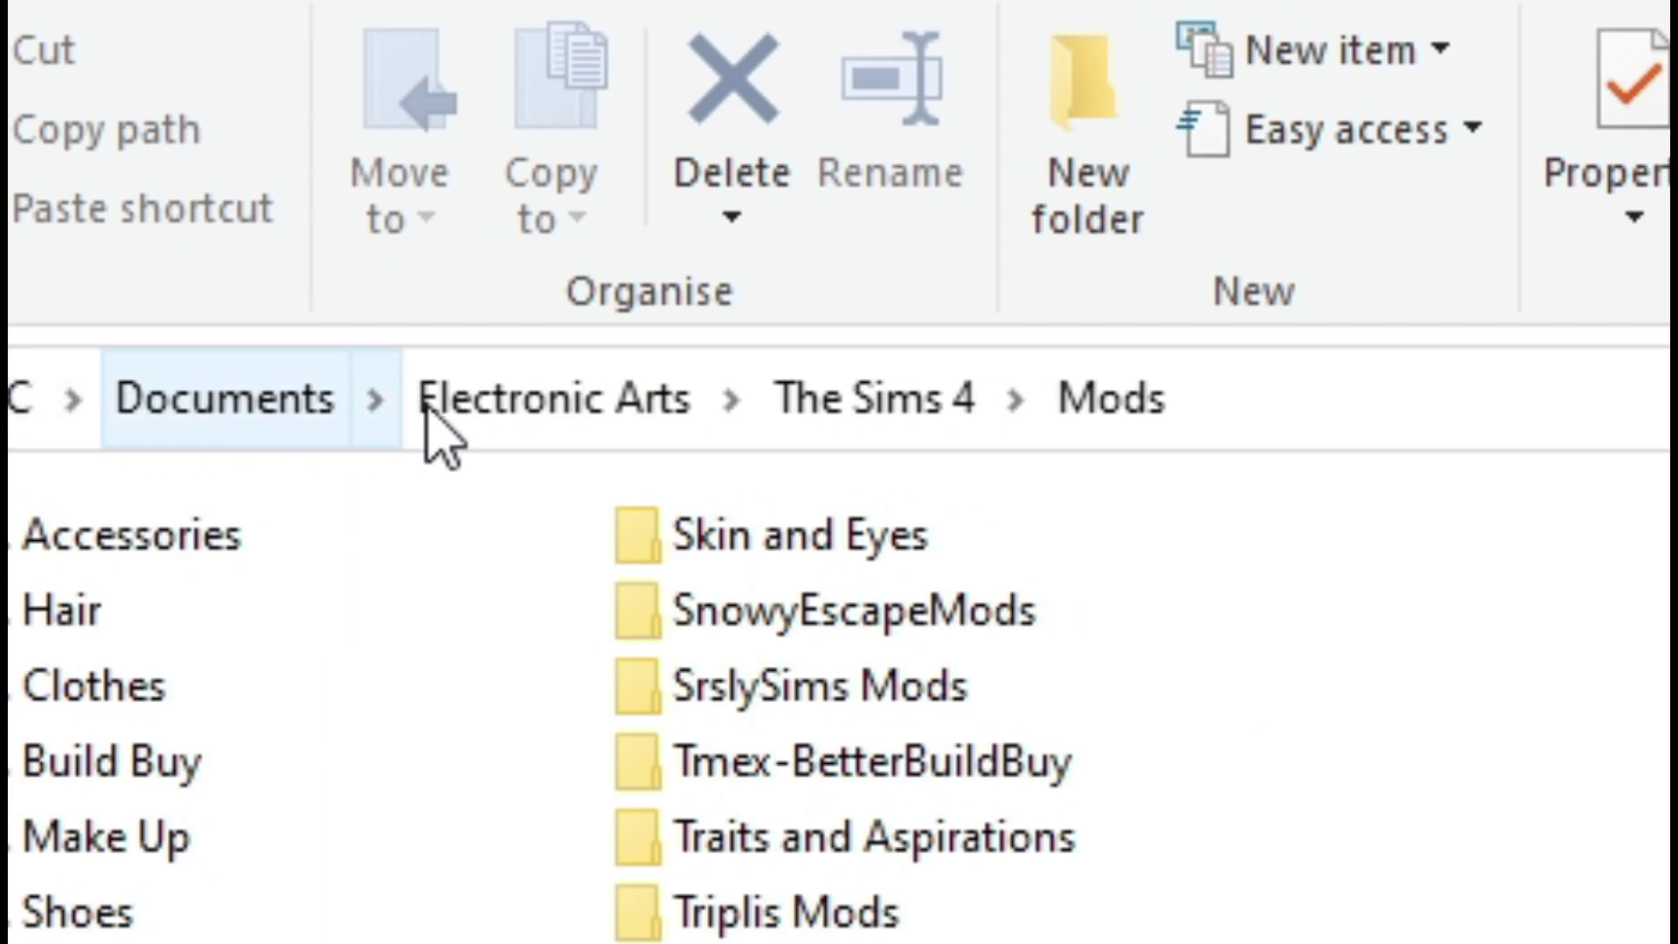
pyautogui.click(907, 418)
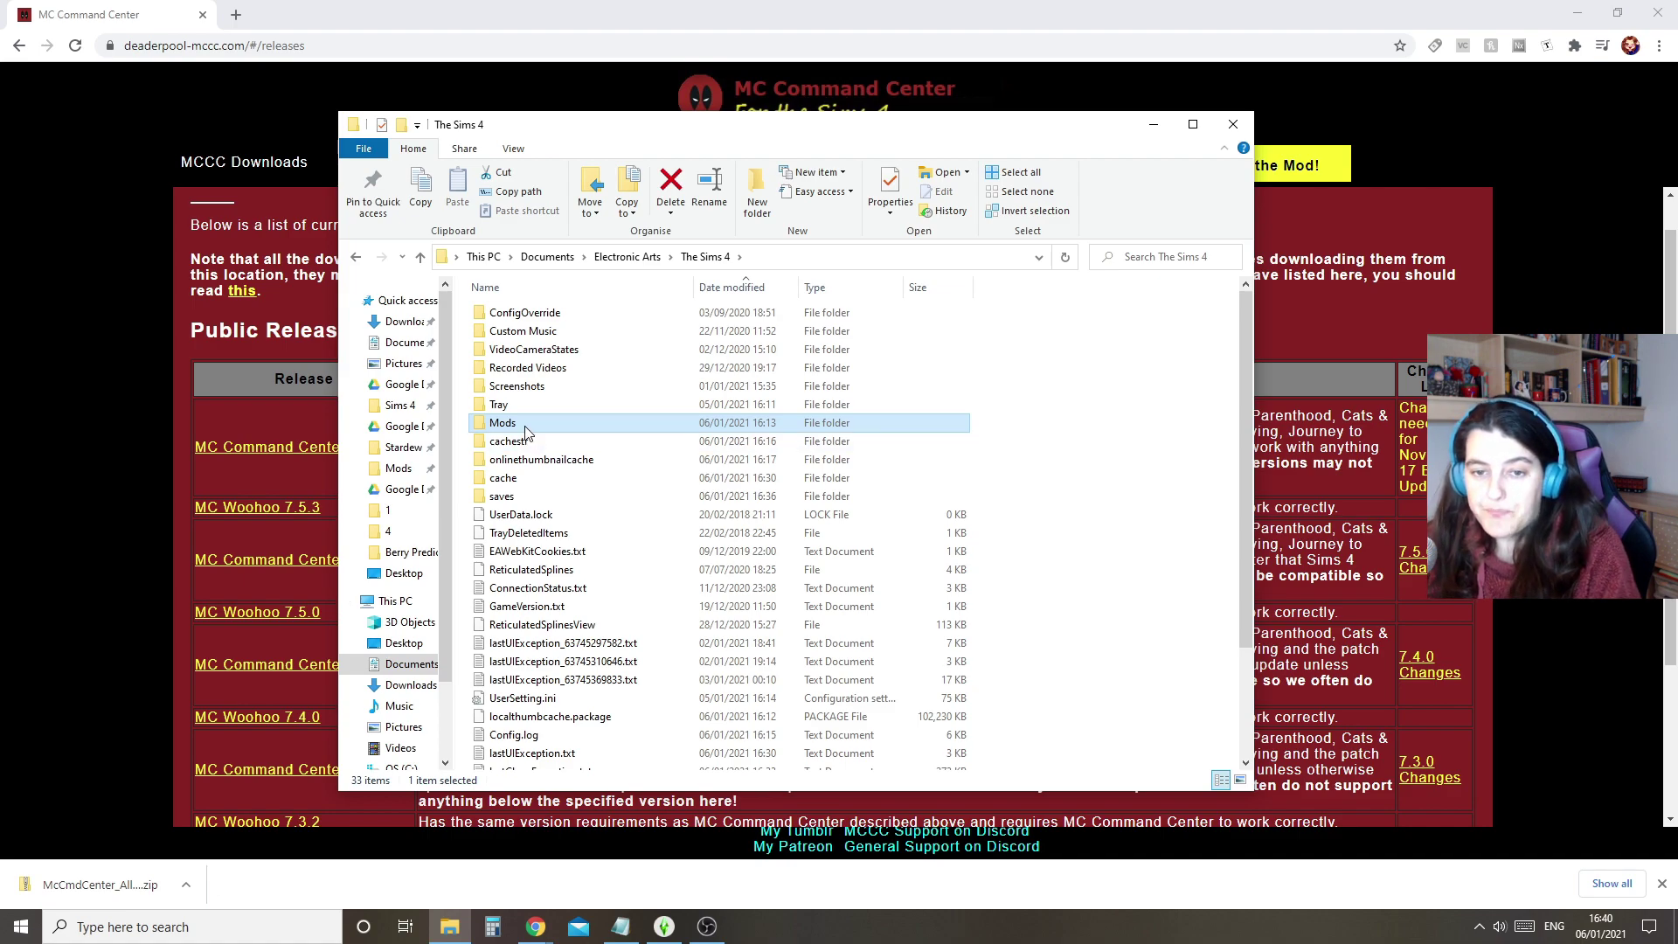
pyautogui.doubleClick(540, 427)
pyautogui.click(691, 462)
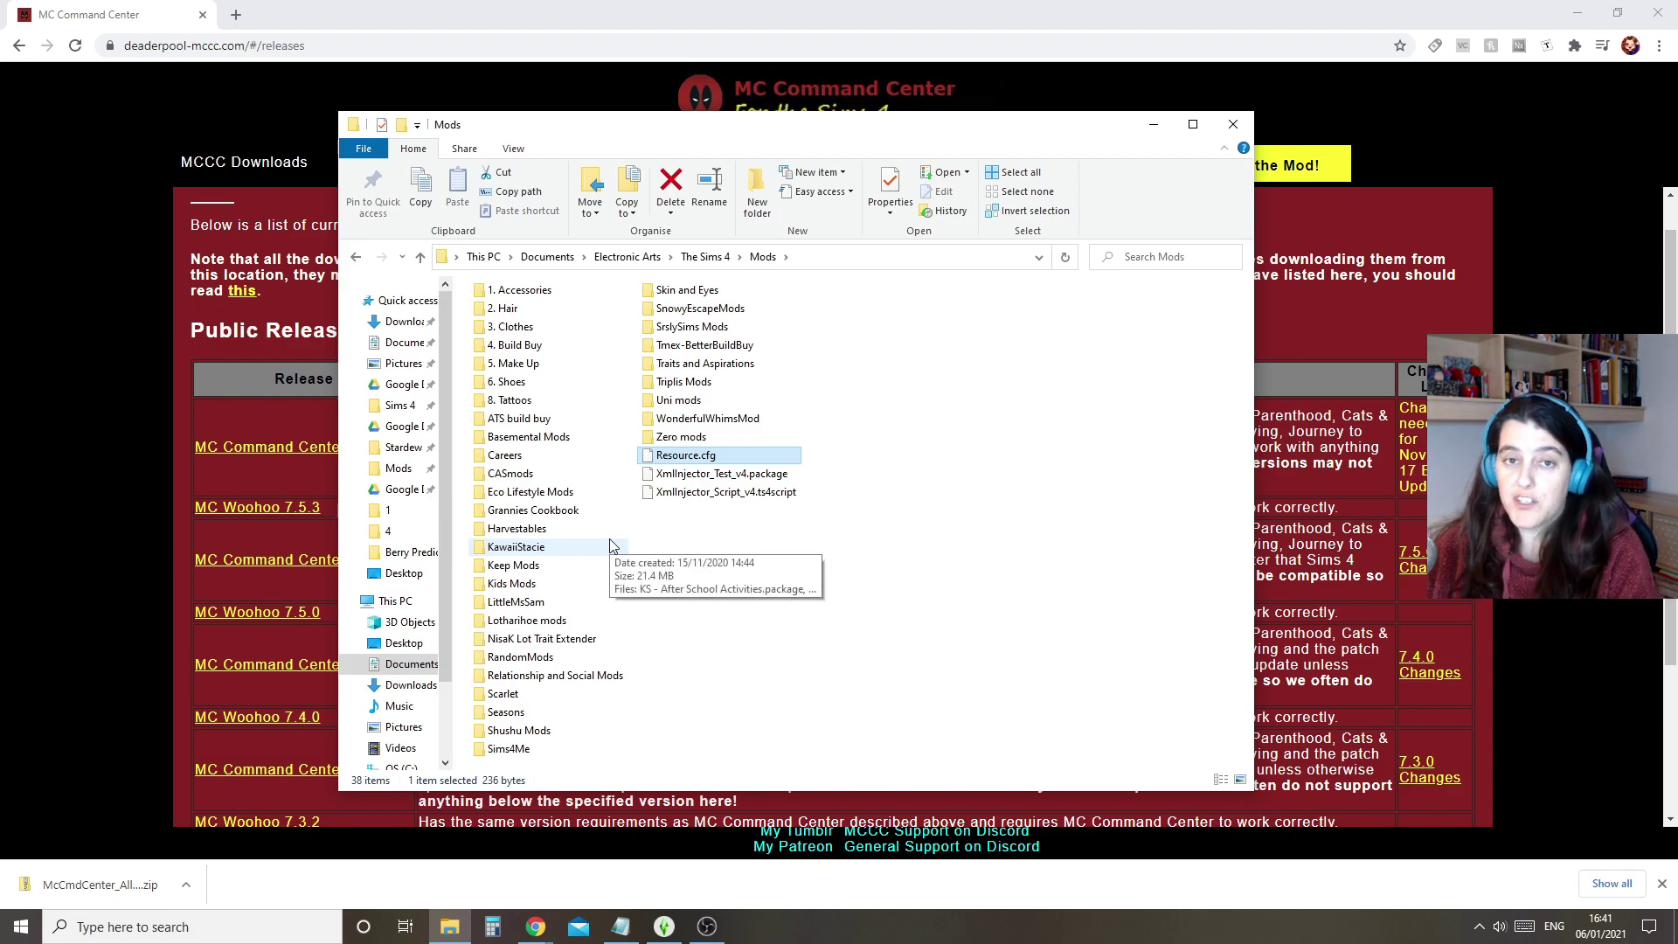
pyautogui.hotkey('alt', 'Tab')
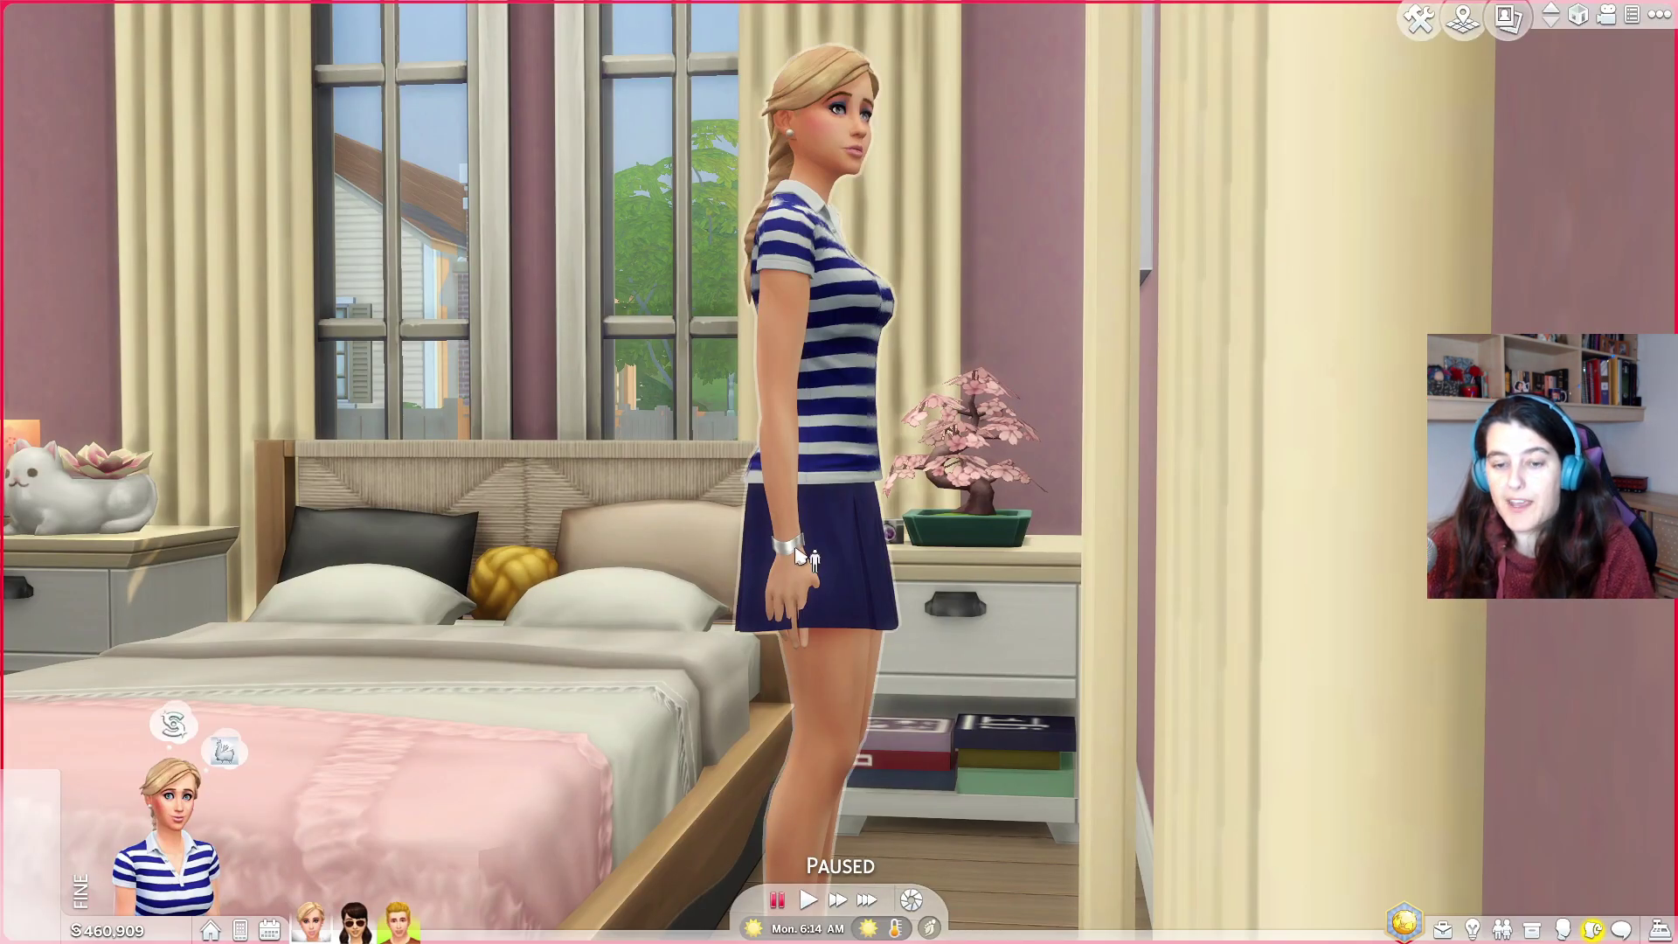
pyautogui.scroll(-5, 797, 557)
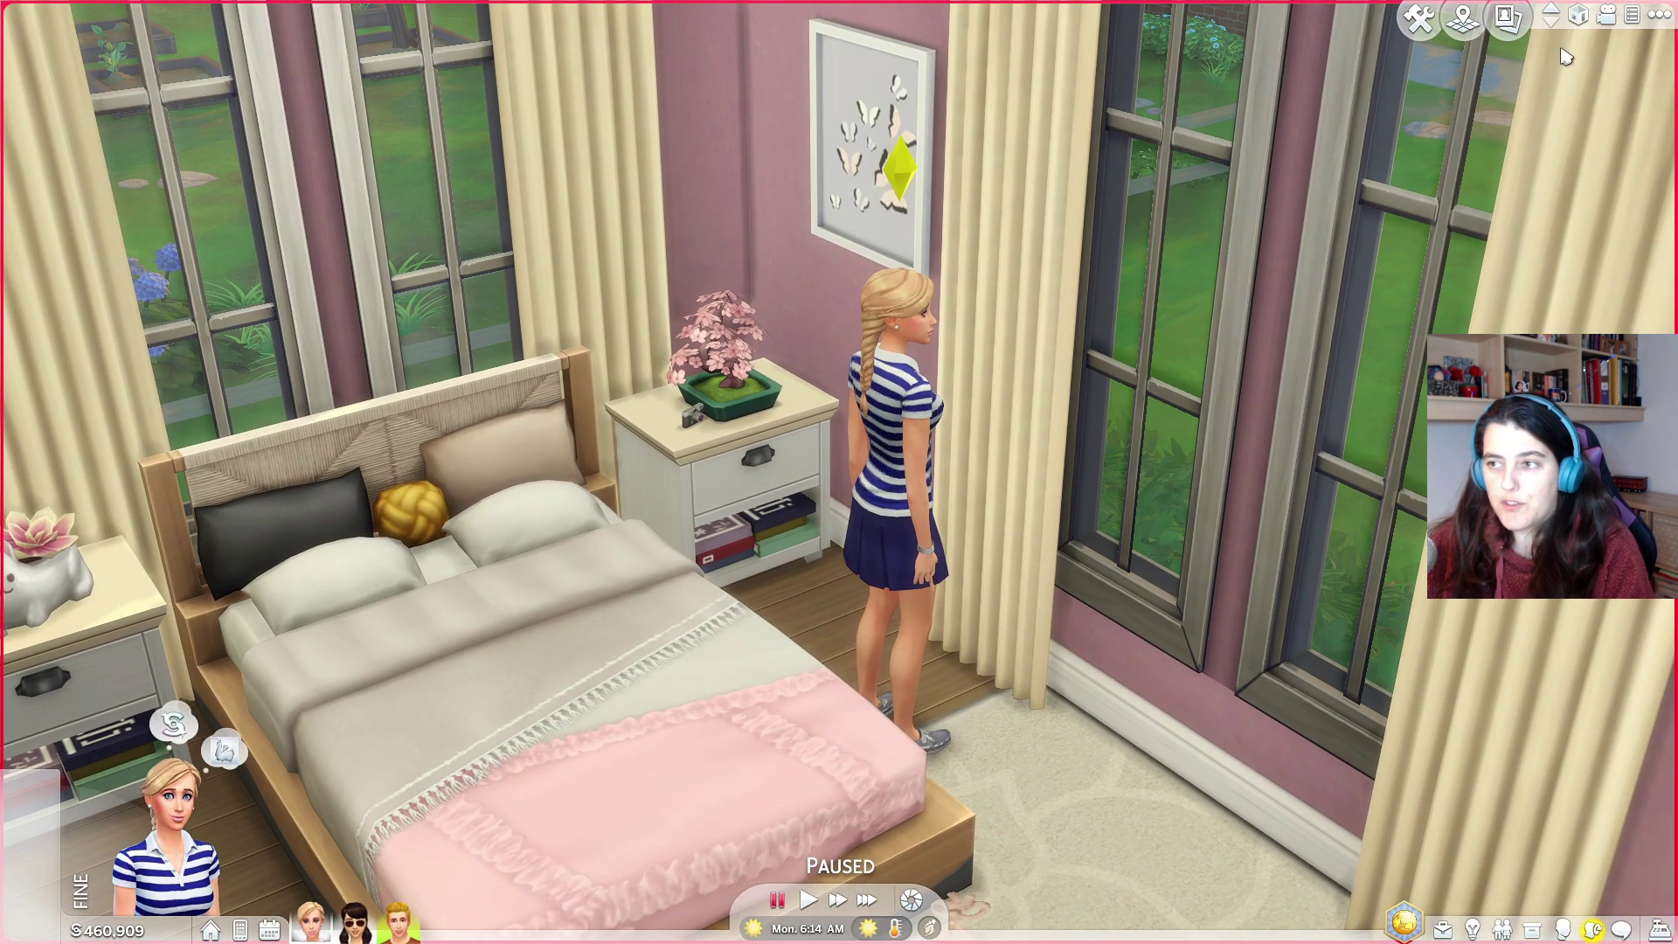
pyautogui.scroll(-3, 874, 465)
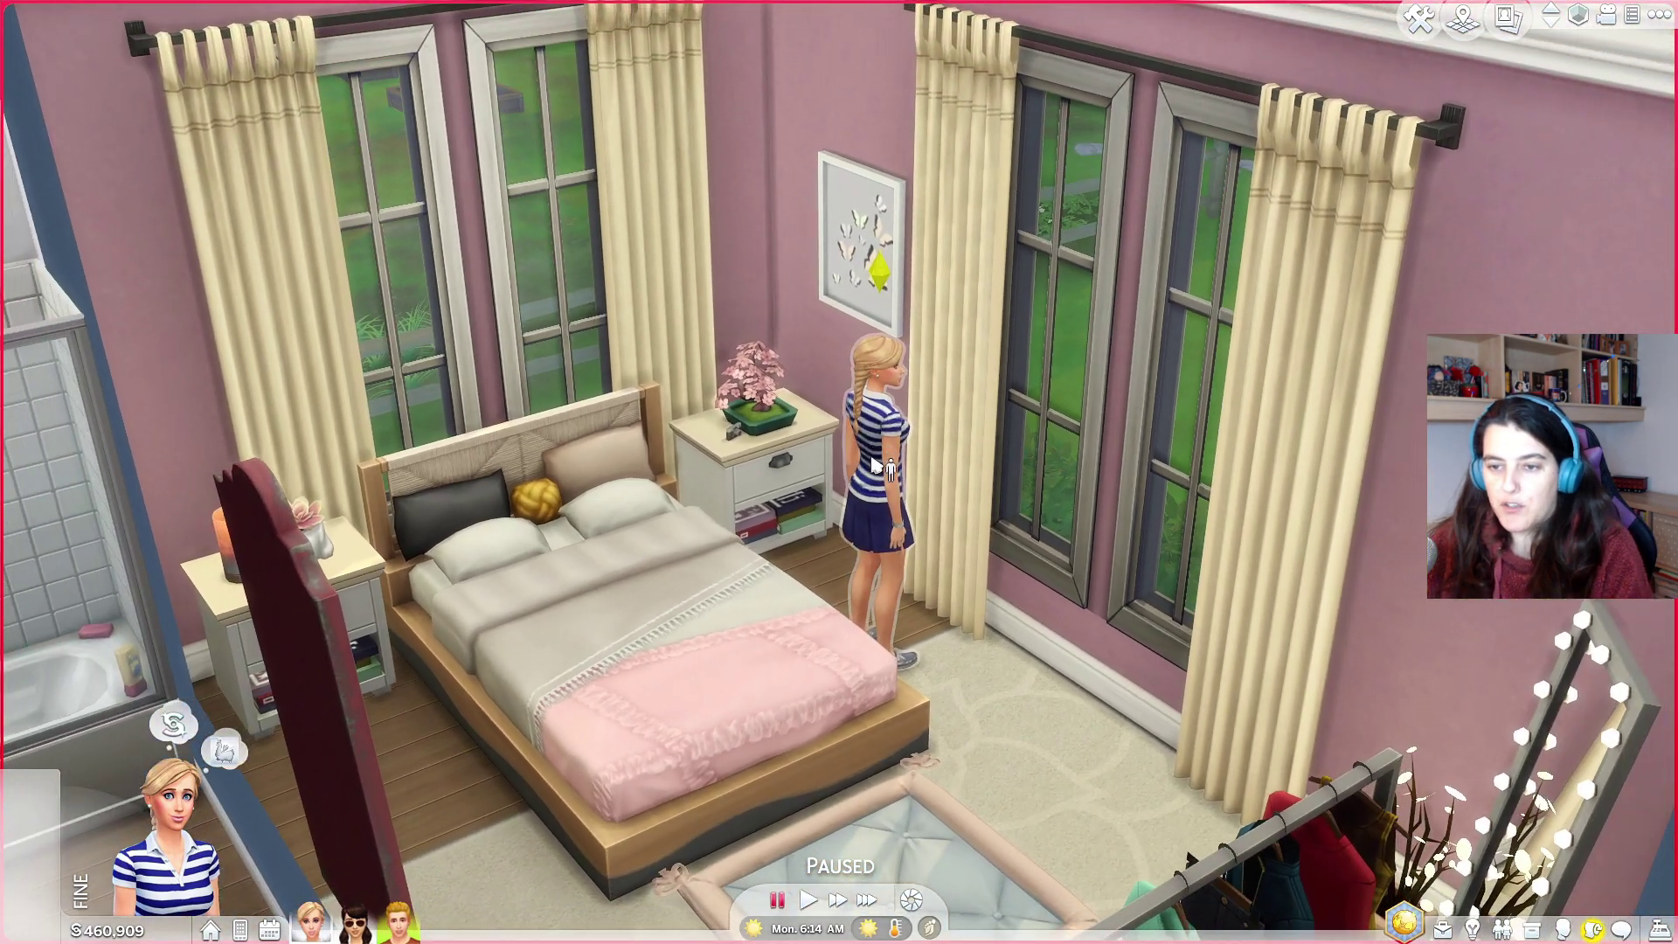
pyautogui.click(874, 465)
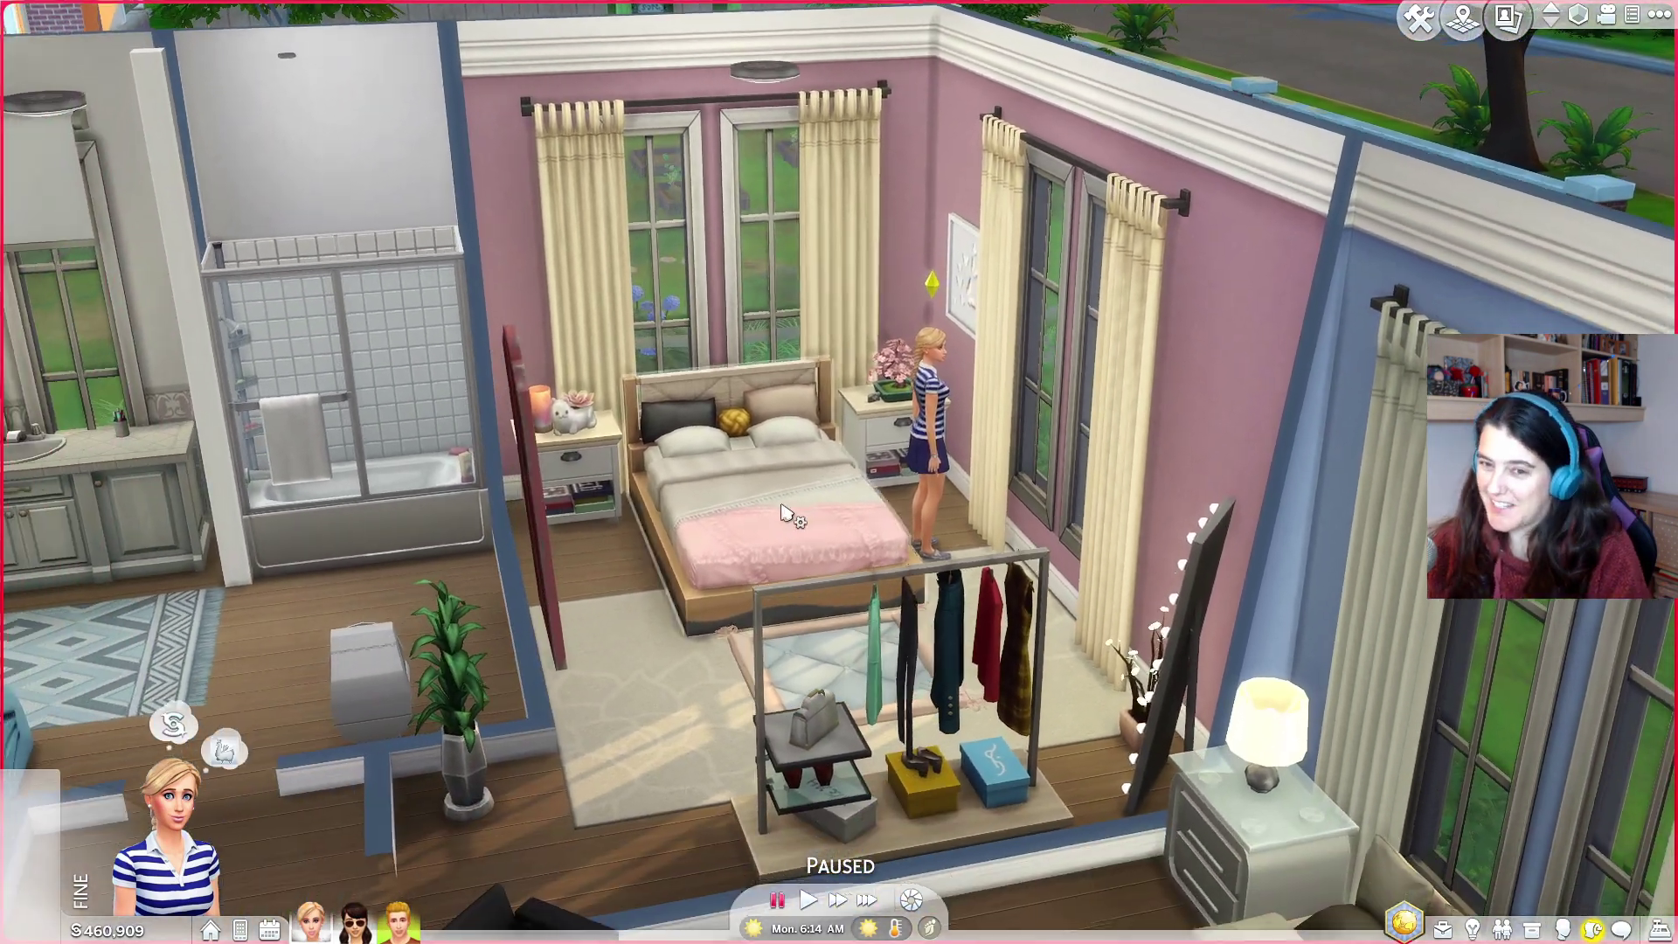
pyautogui.scroll(-5, 782, 511)
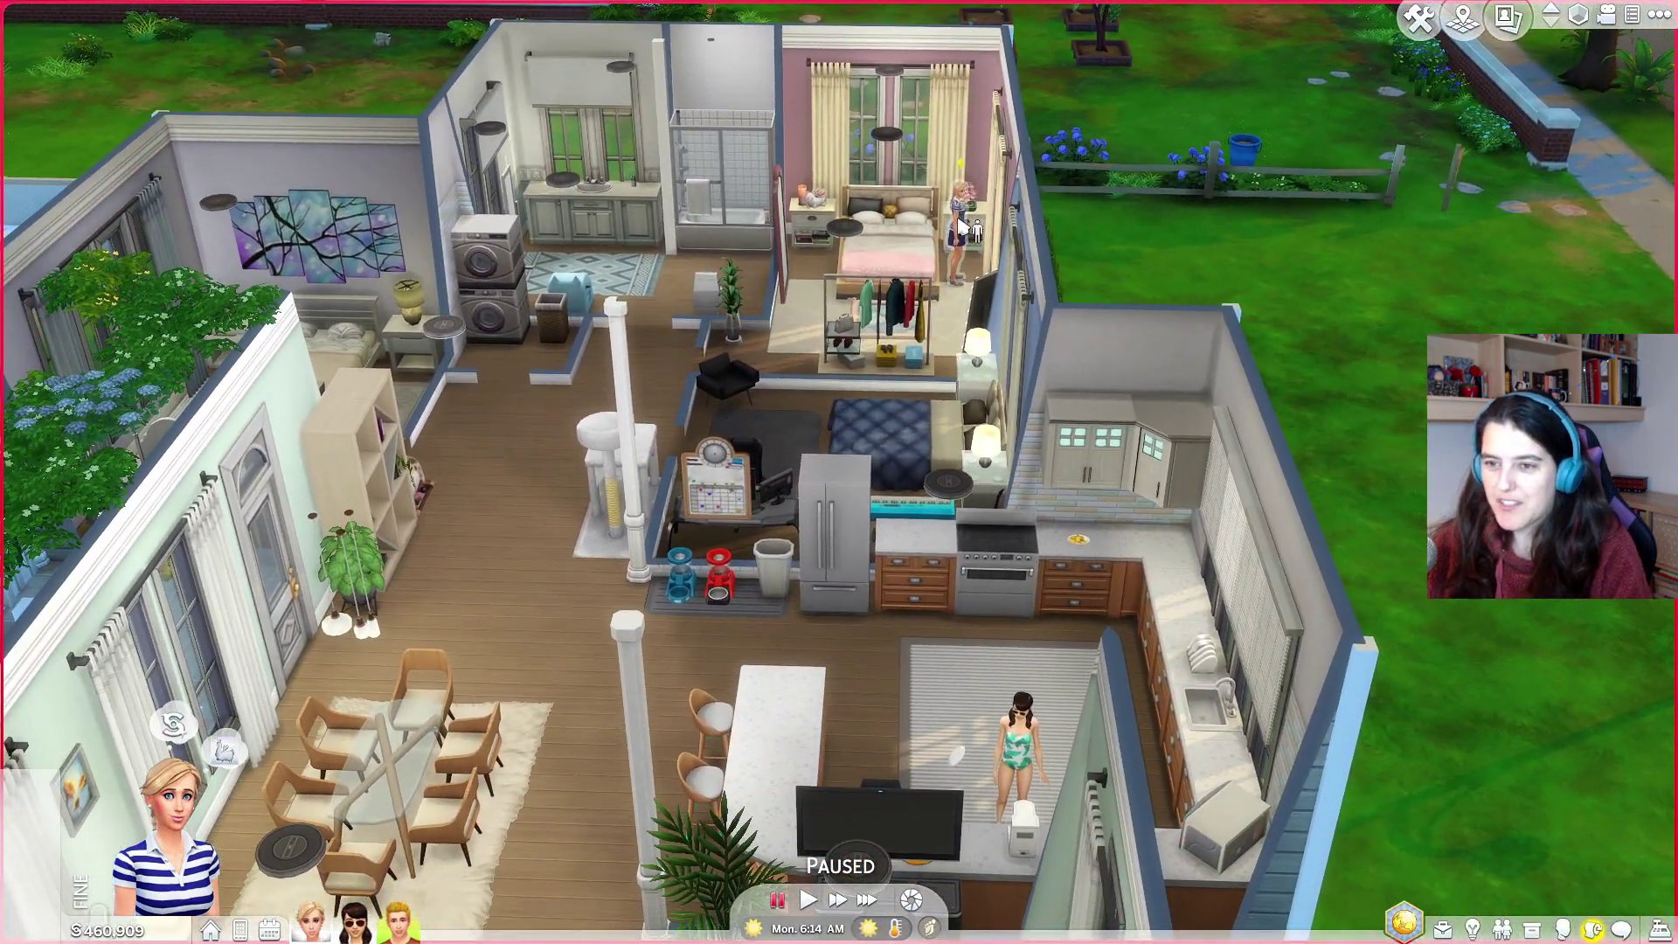
pyautogui.click(961, 227)
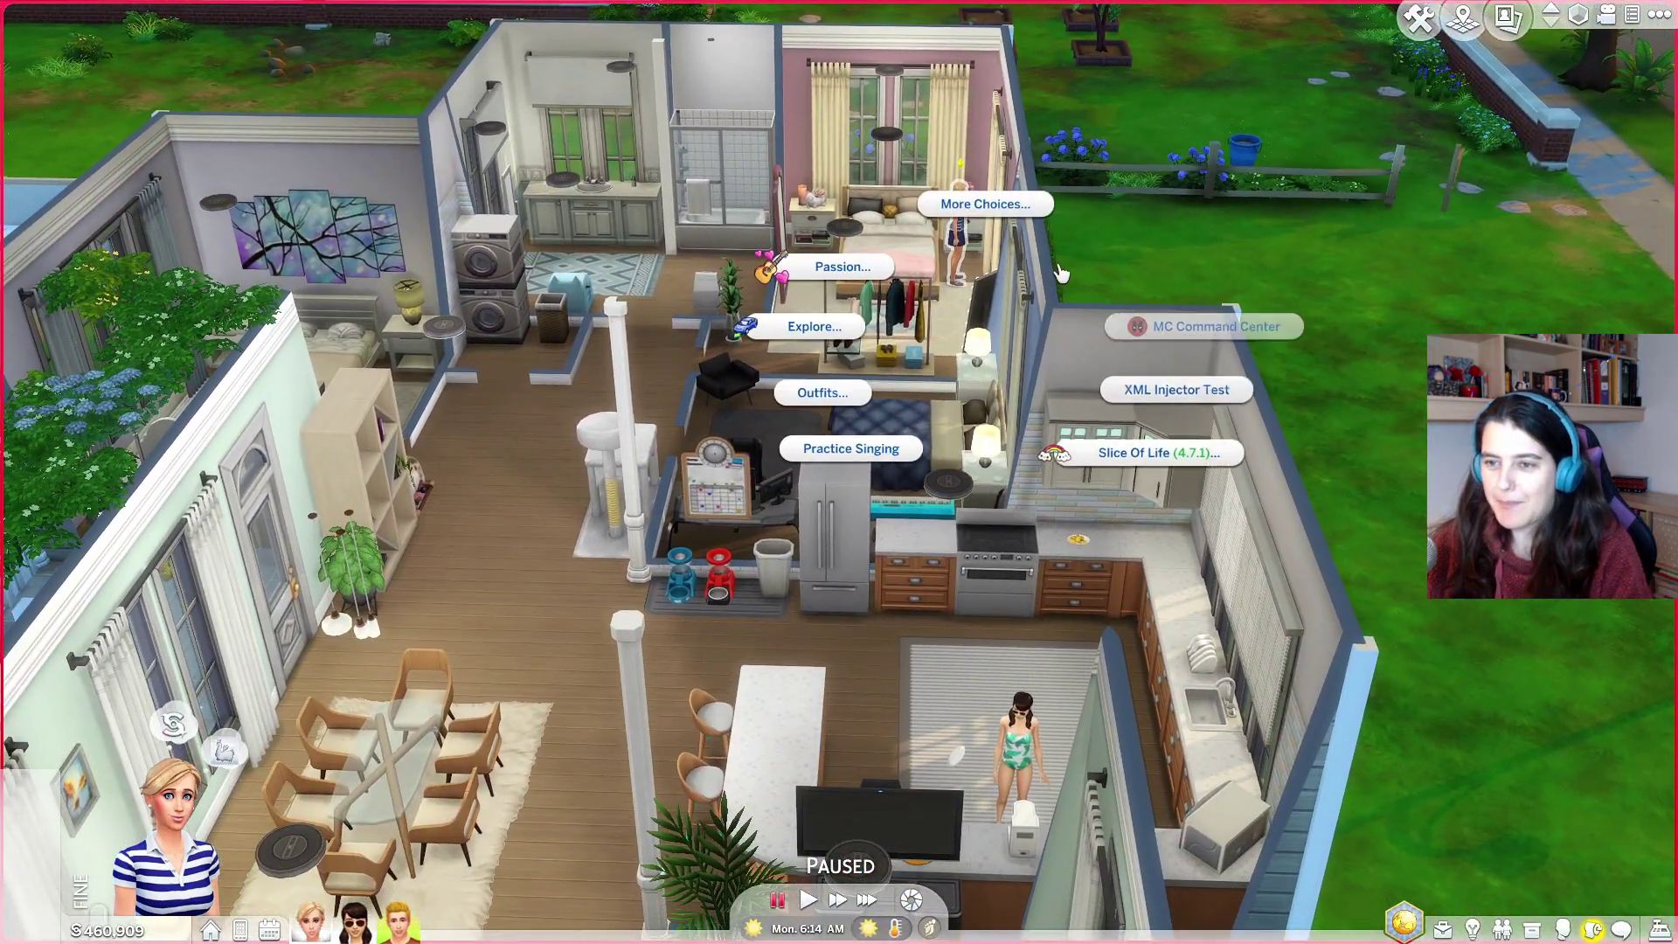
pyautogui.click(1176, 328)
pyautogui.click(984, 240)
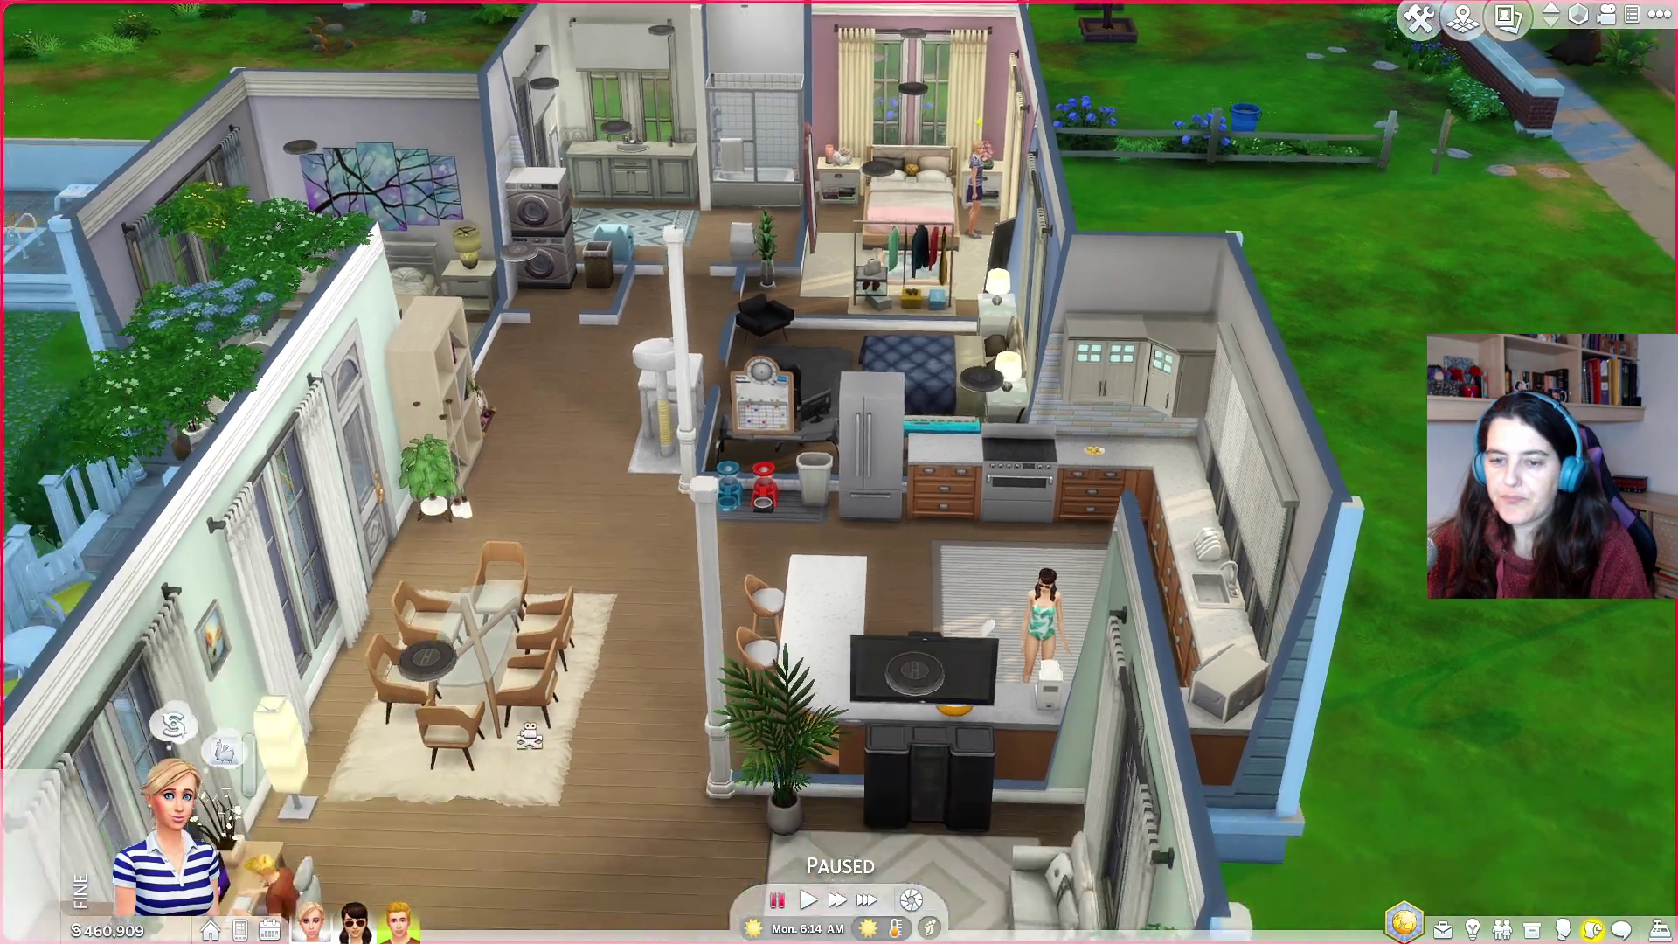
pyautogui.scroll(-4, 524, 634)
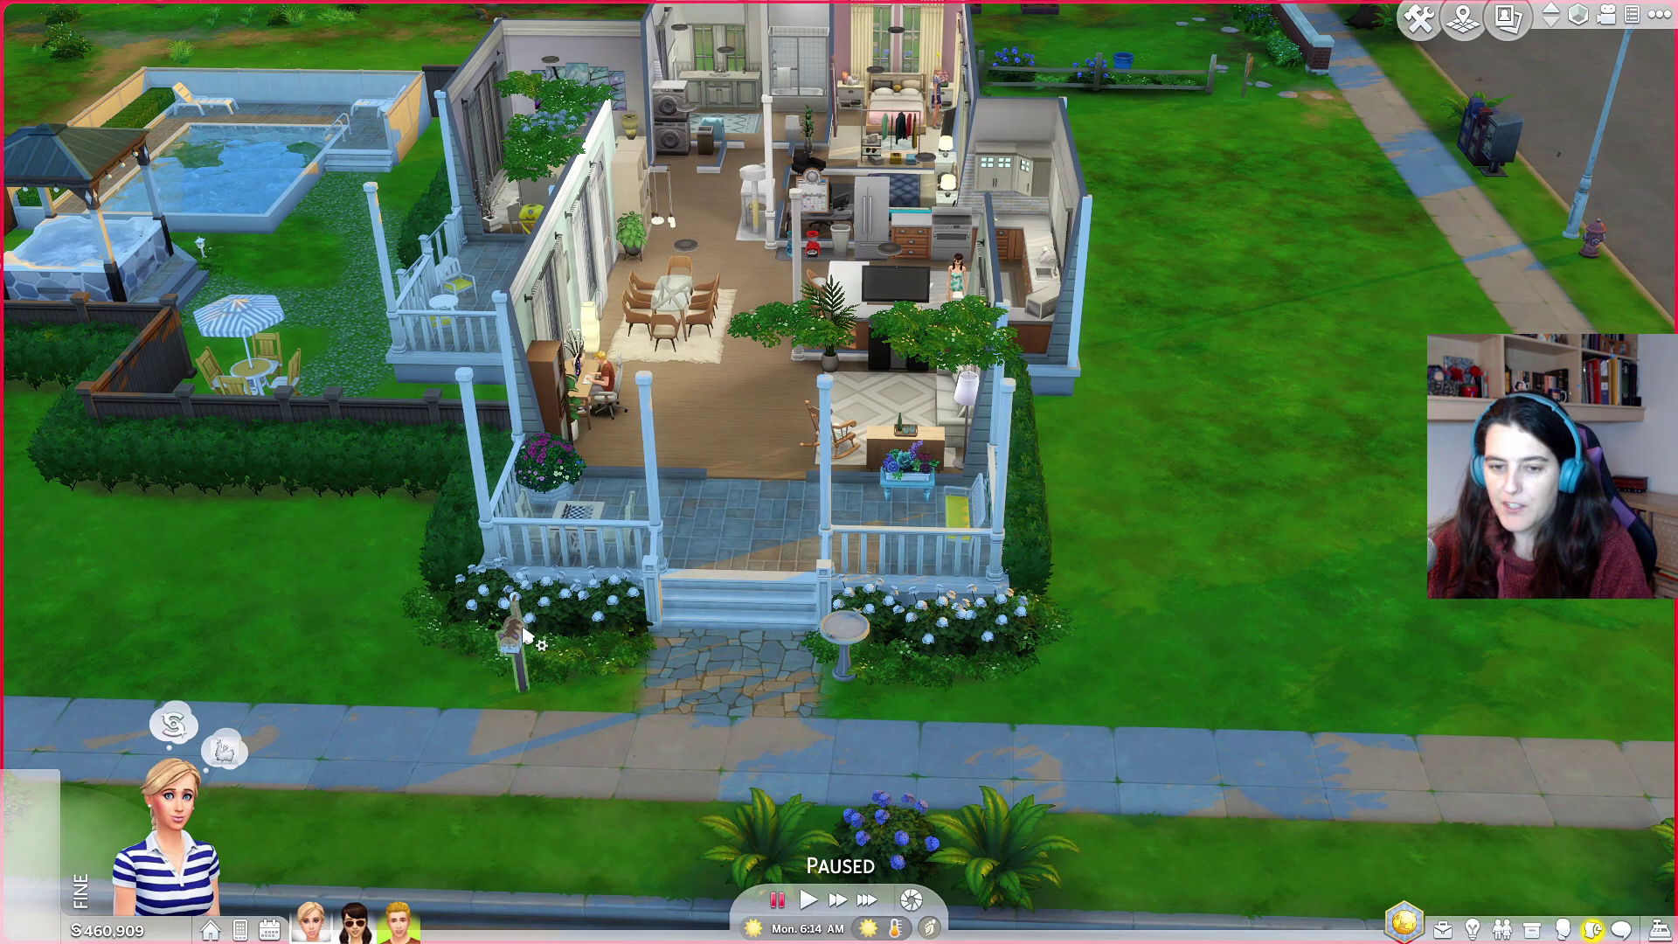
pyautogui.click(524, 633)
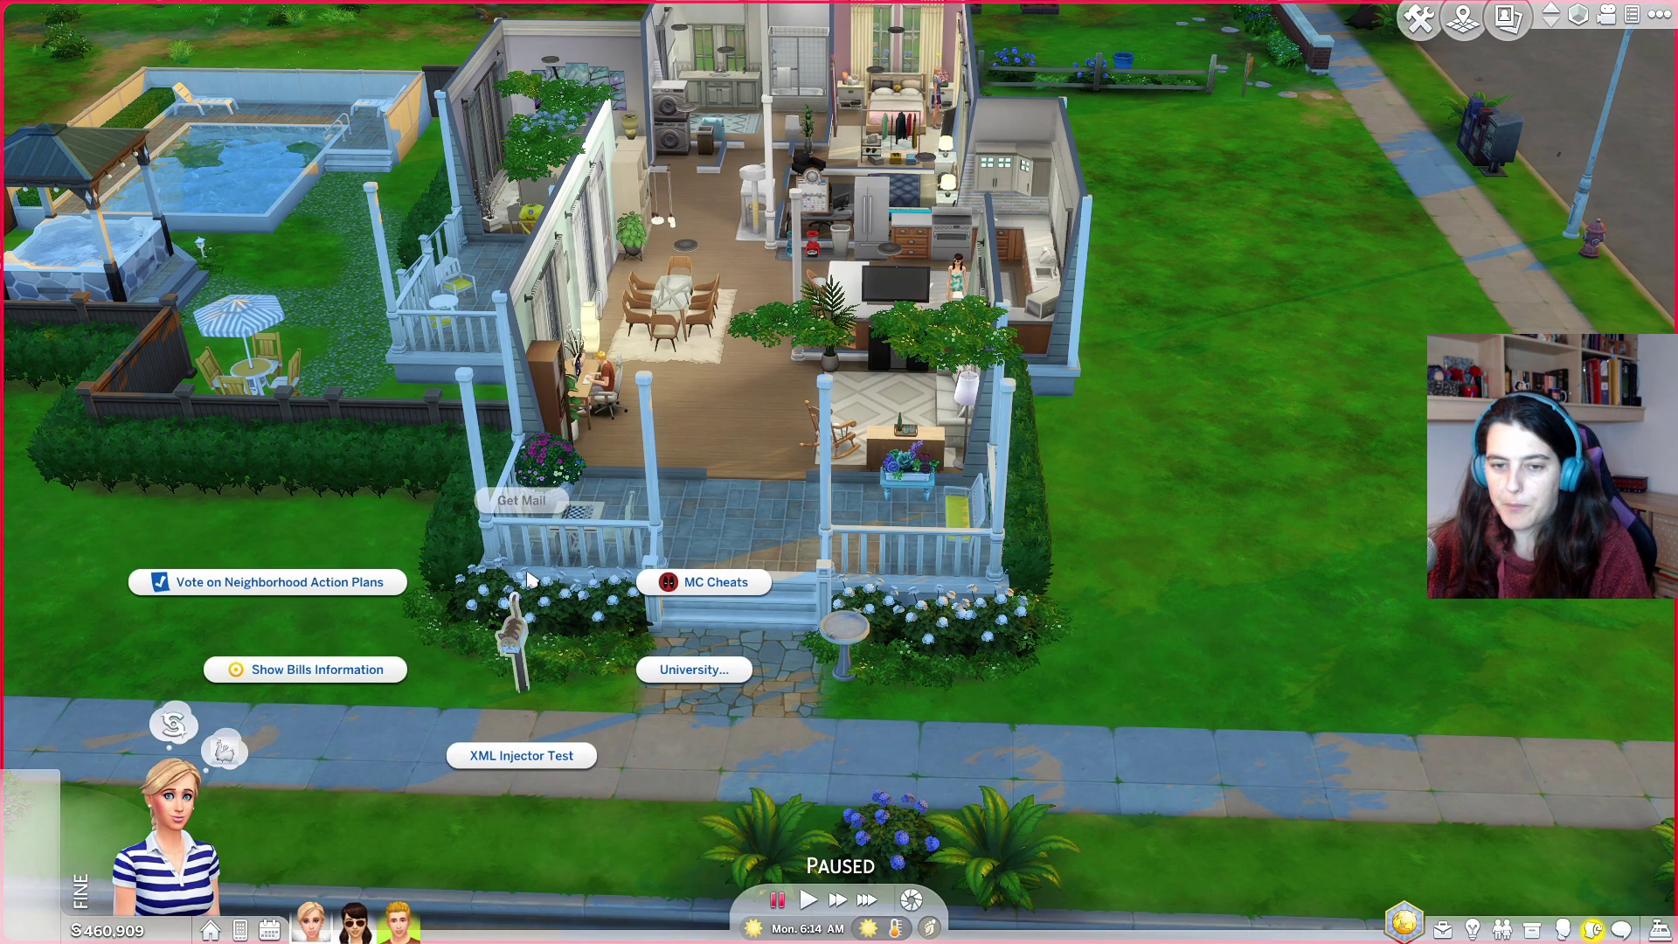
pyautogui.click(717, 584)
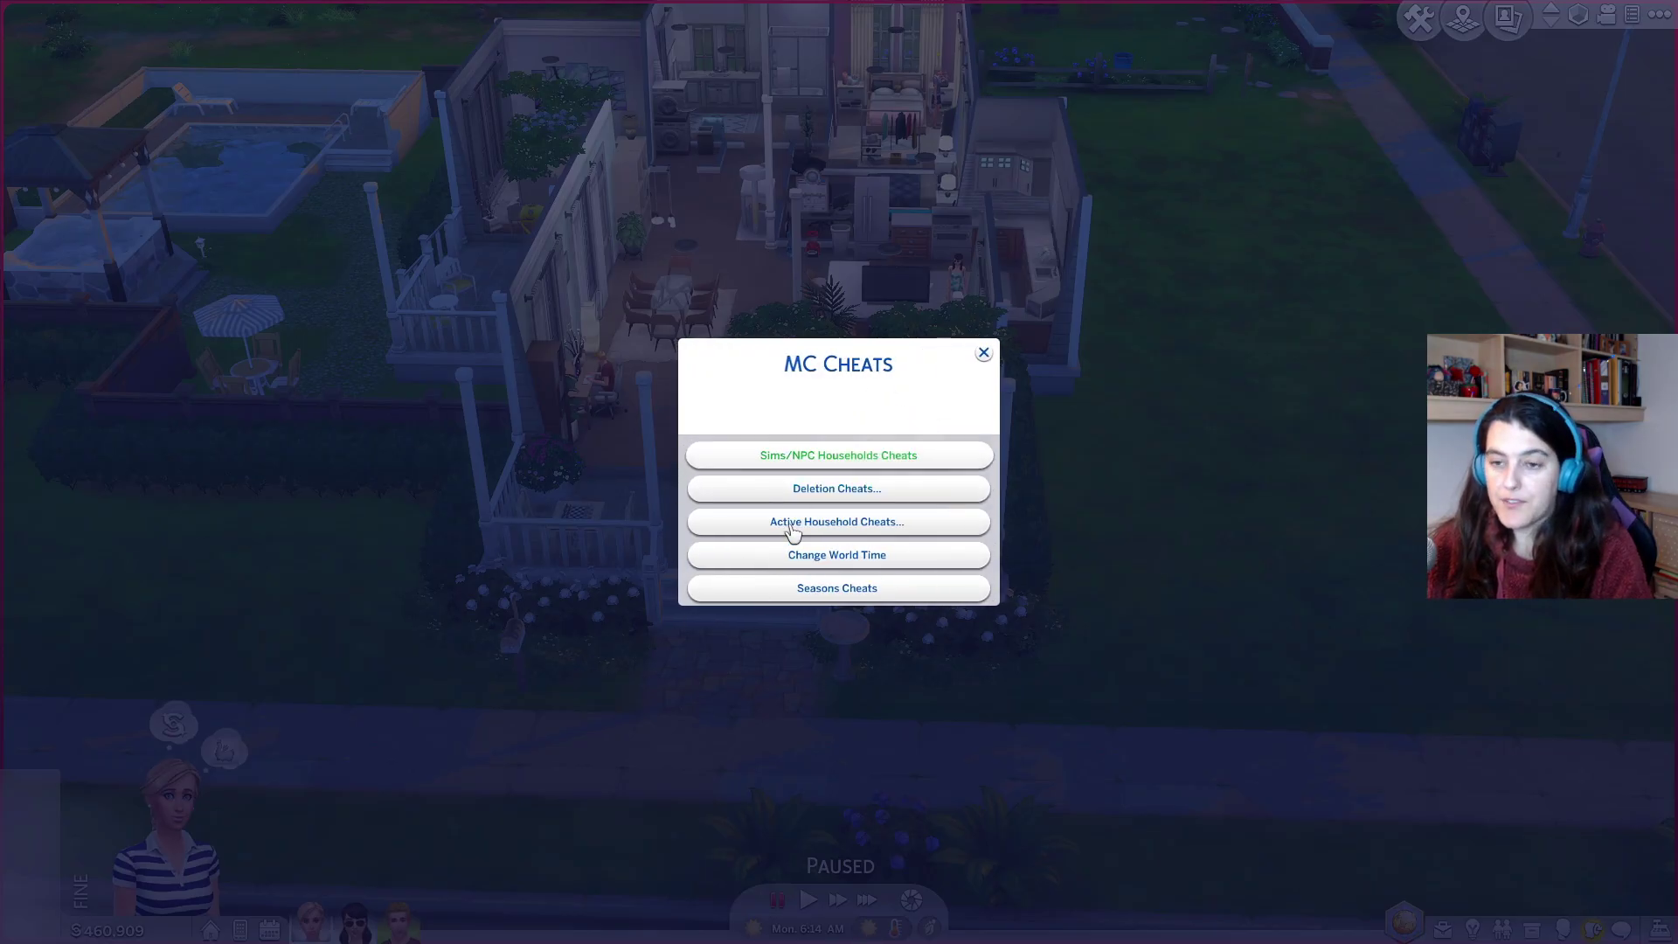
pyautogui.click(984, 353)
pyautogui.scroll(5, 487, 472)
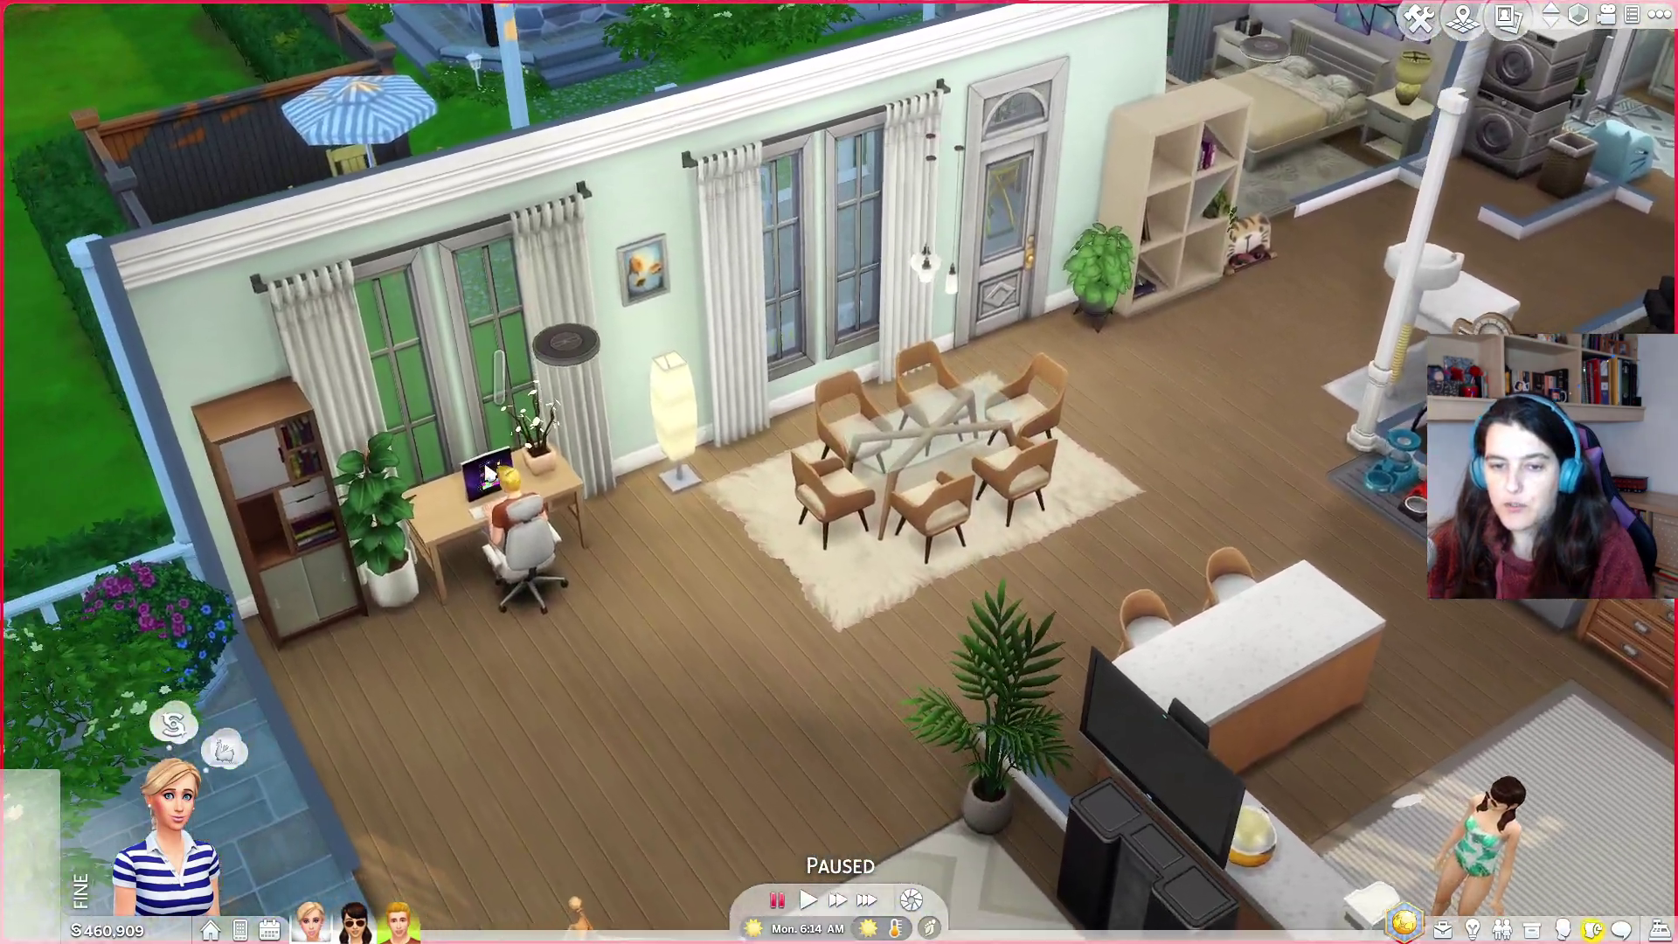
# - Choose MC Command Center from the household computer's pie menu to show its module list
pyautogui.click(489, 470)
pyautogui.click(637, 418)
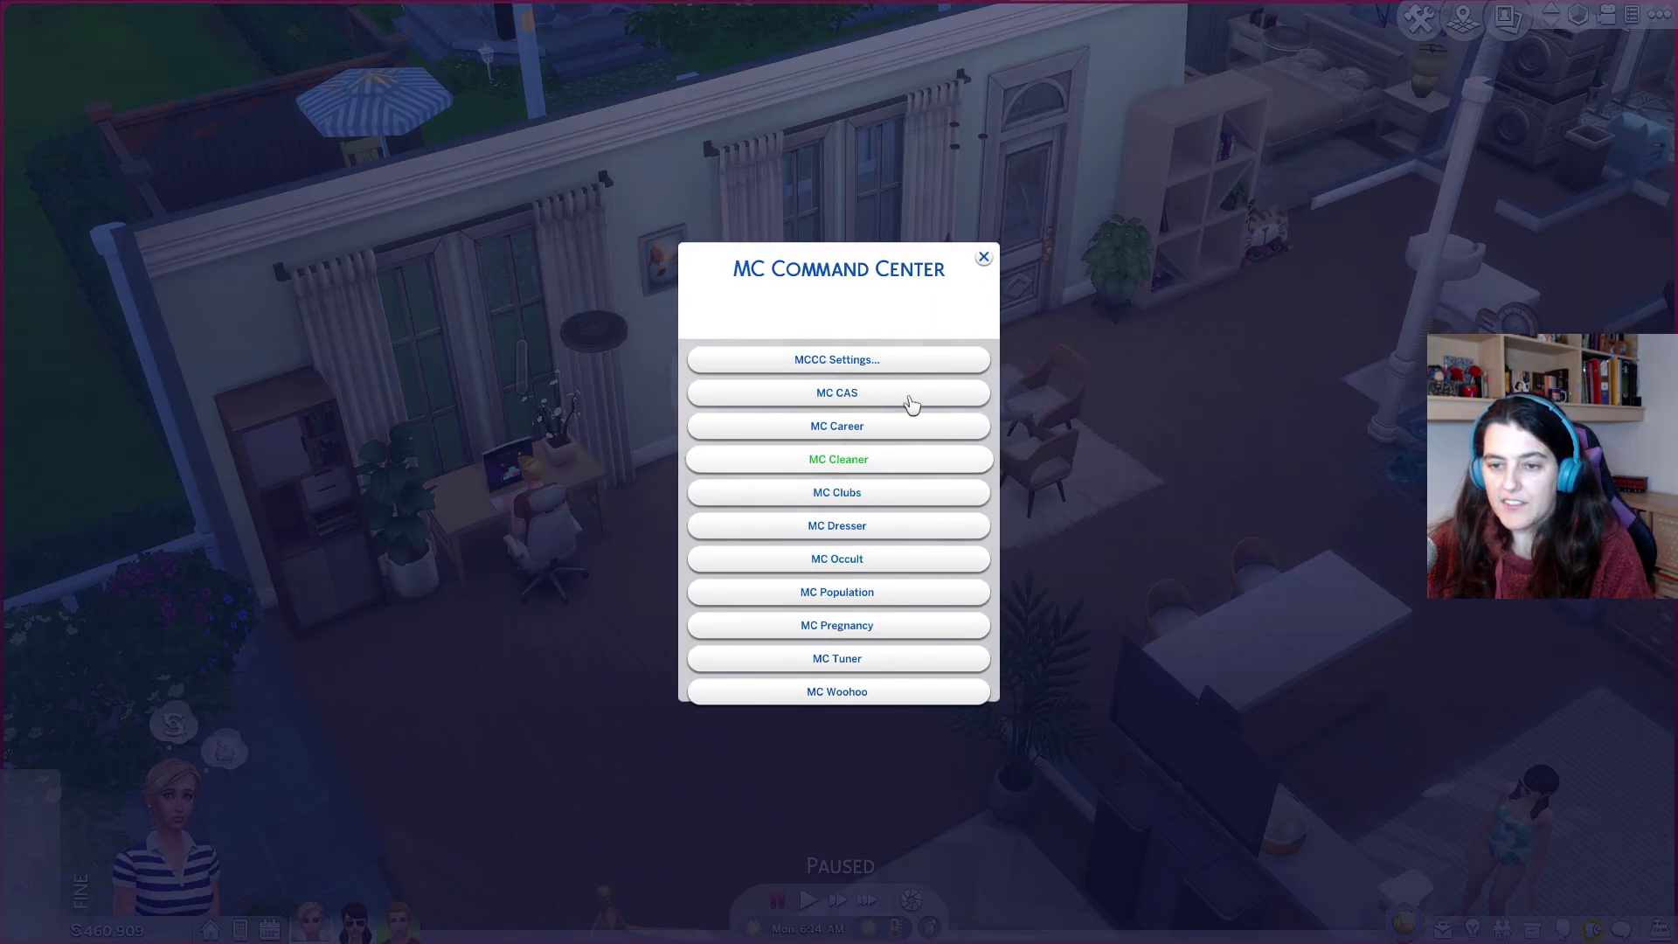
pyautogui.click(984, 258)
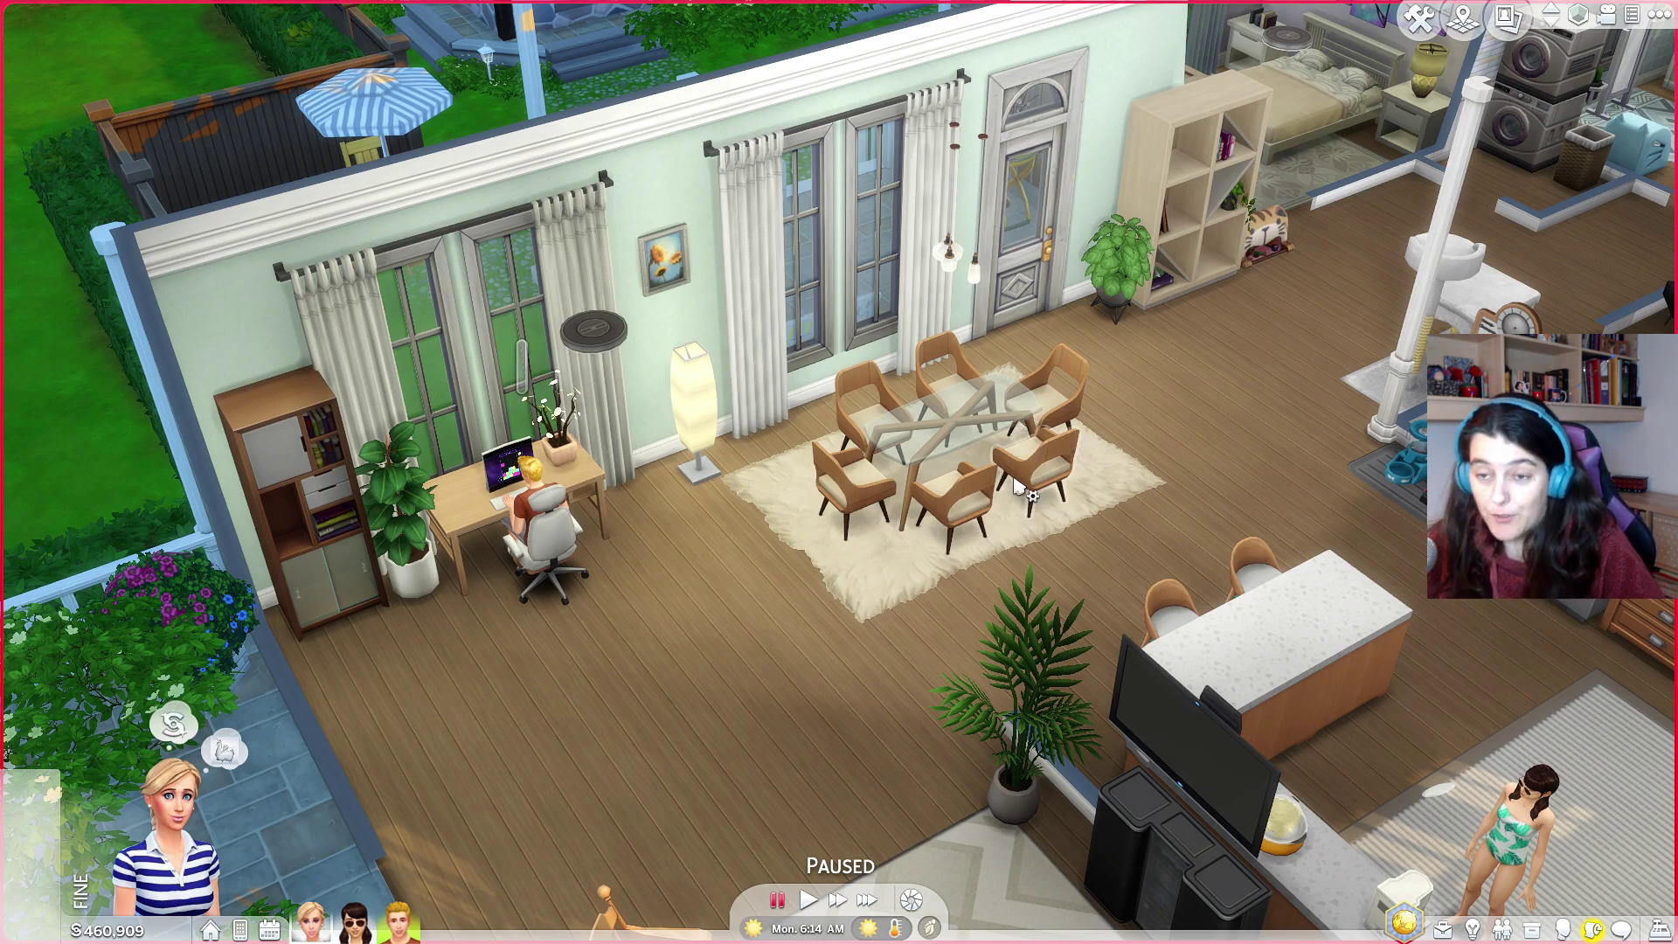
pyautogui.scroll(2, 979, 546)
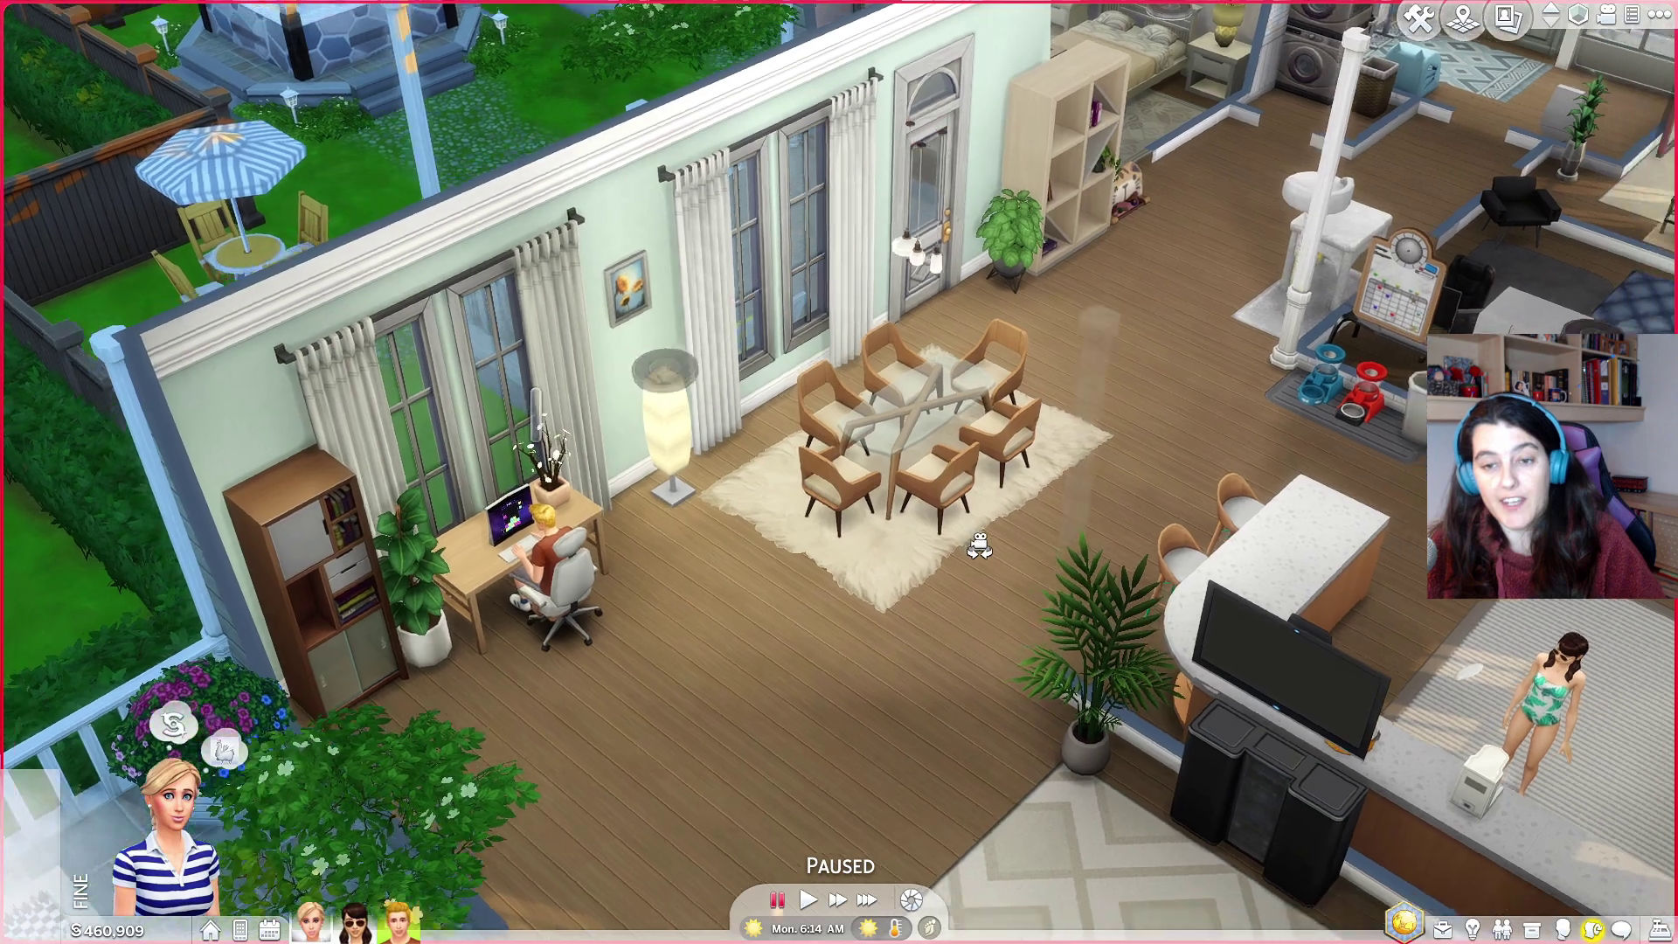
pyautogui.scroll(-4, 979, 546)
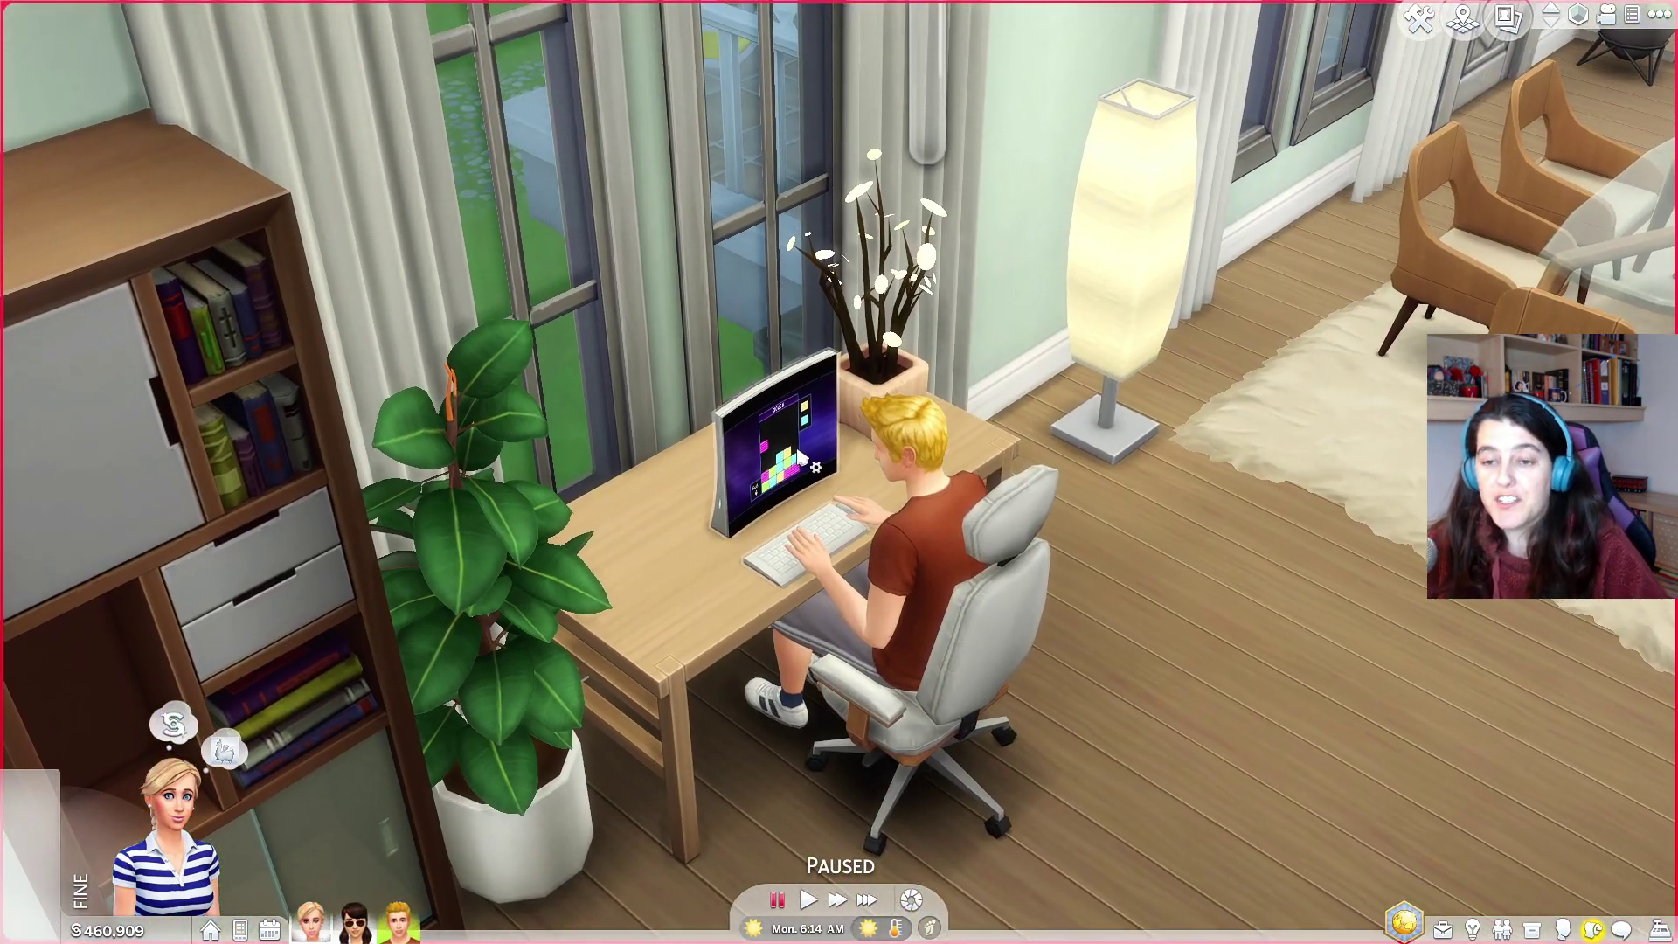
pyautogui.click(800, 456)
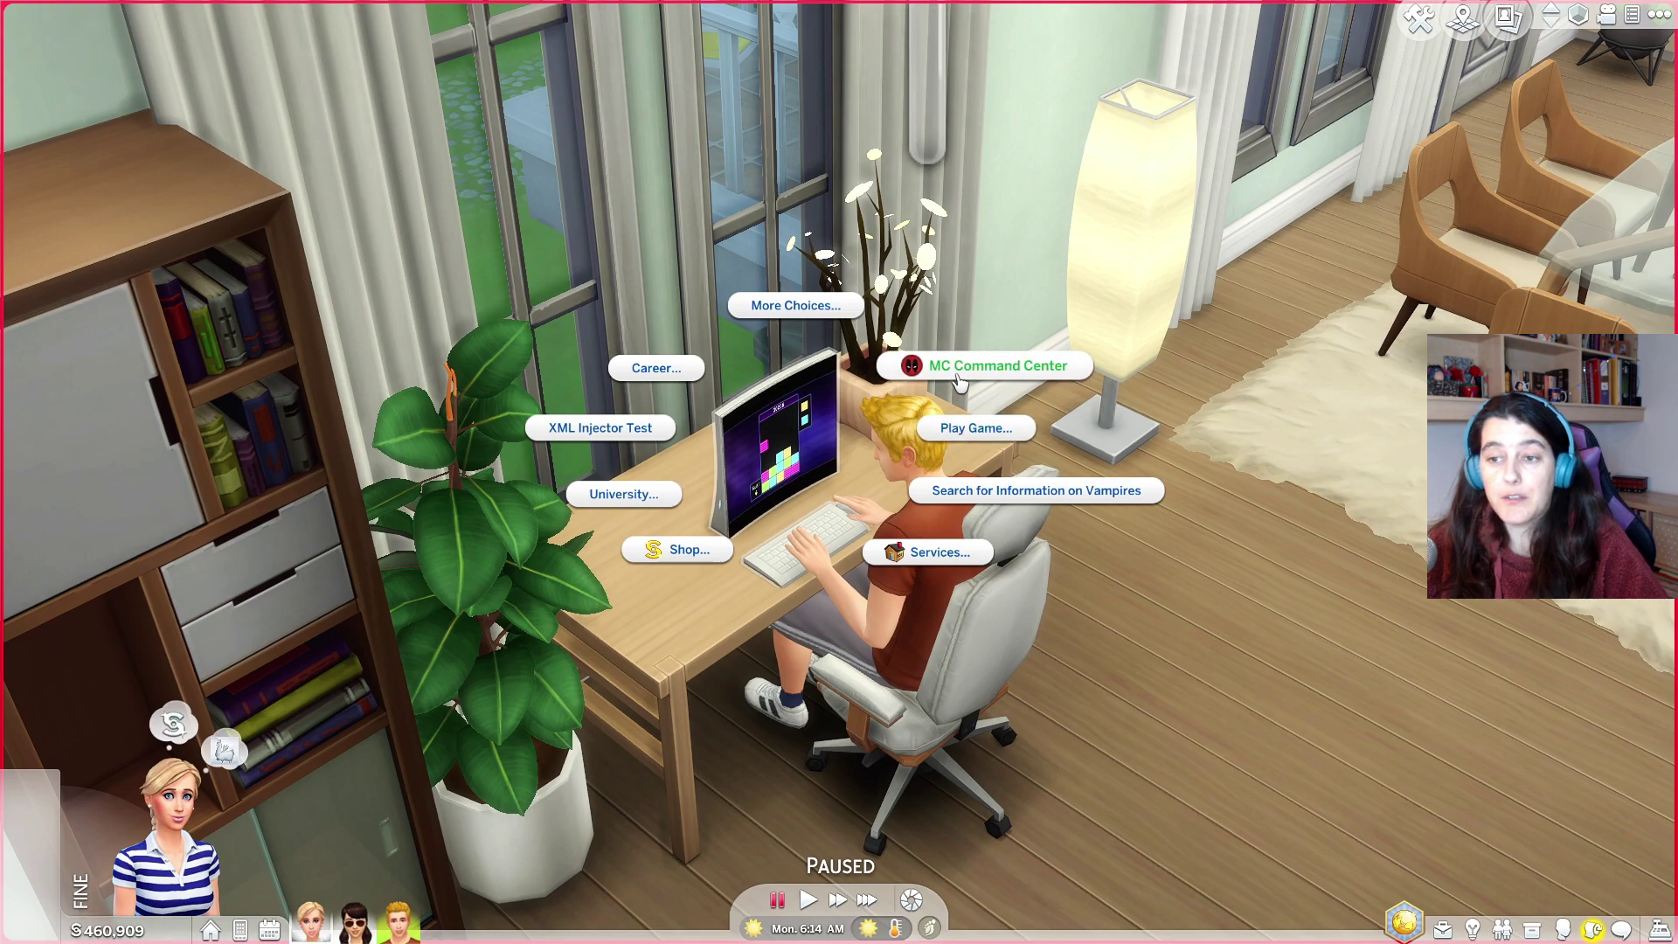
pyautogui.click(959, 380)
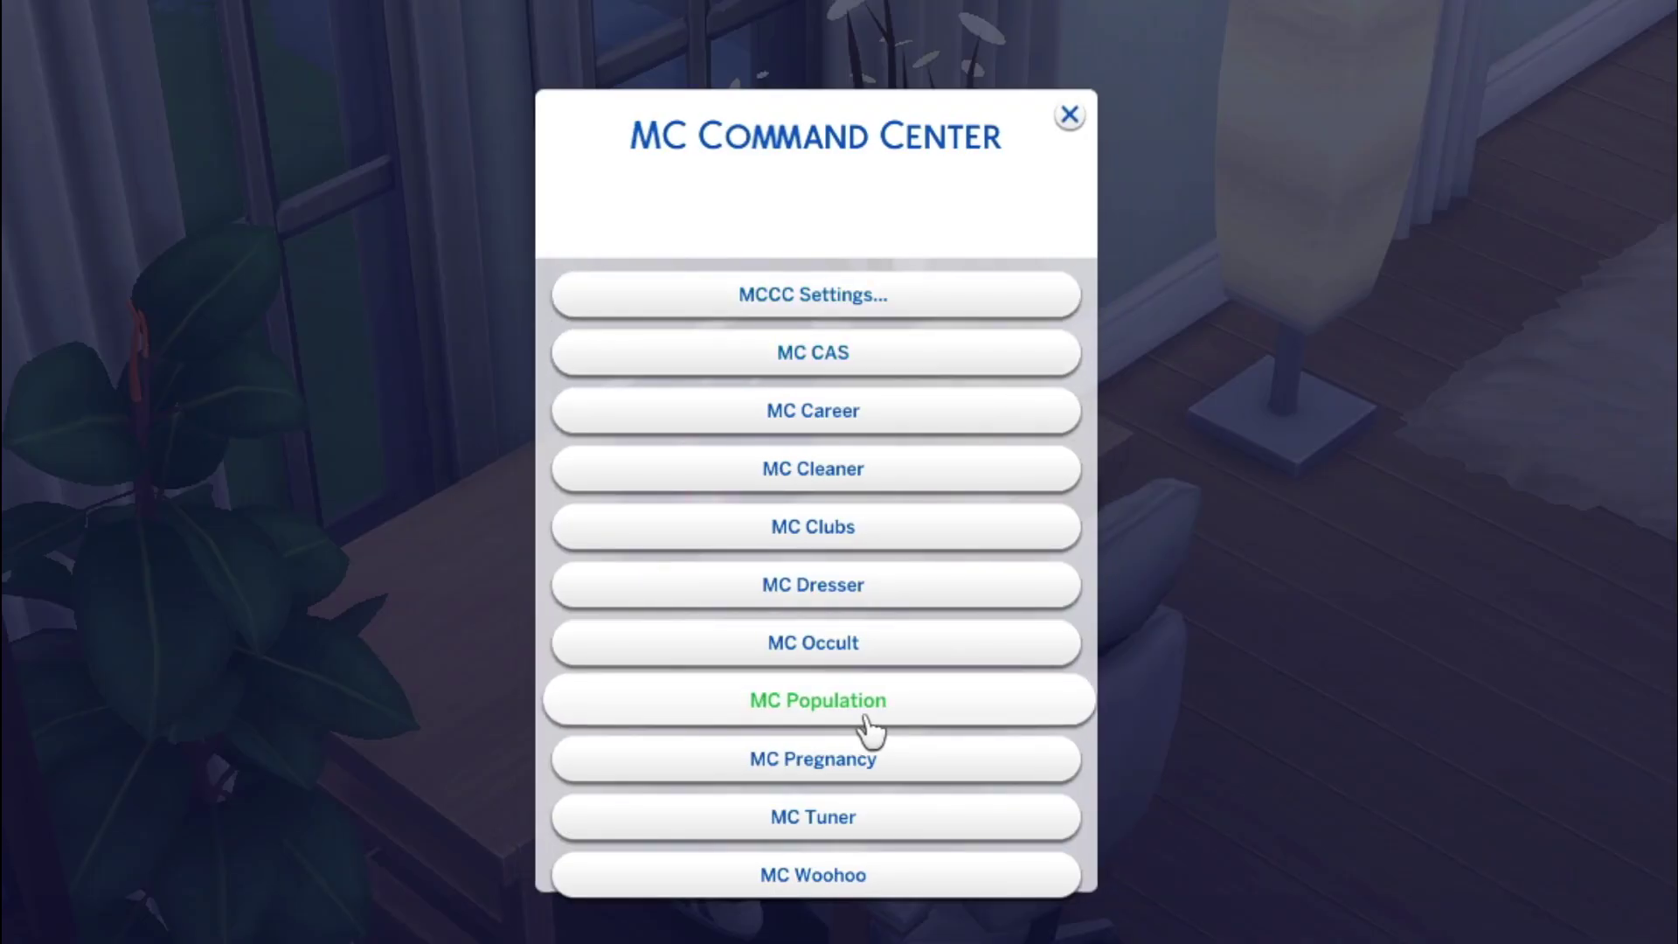
# - Go to MC Population > Populating Settings > Import Tray Settings > Import Tray Sim Percent
pyautogui.click(867, 728)
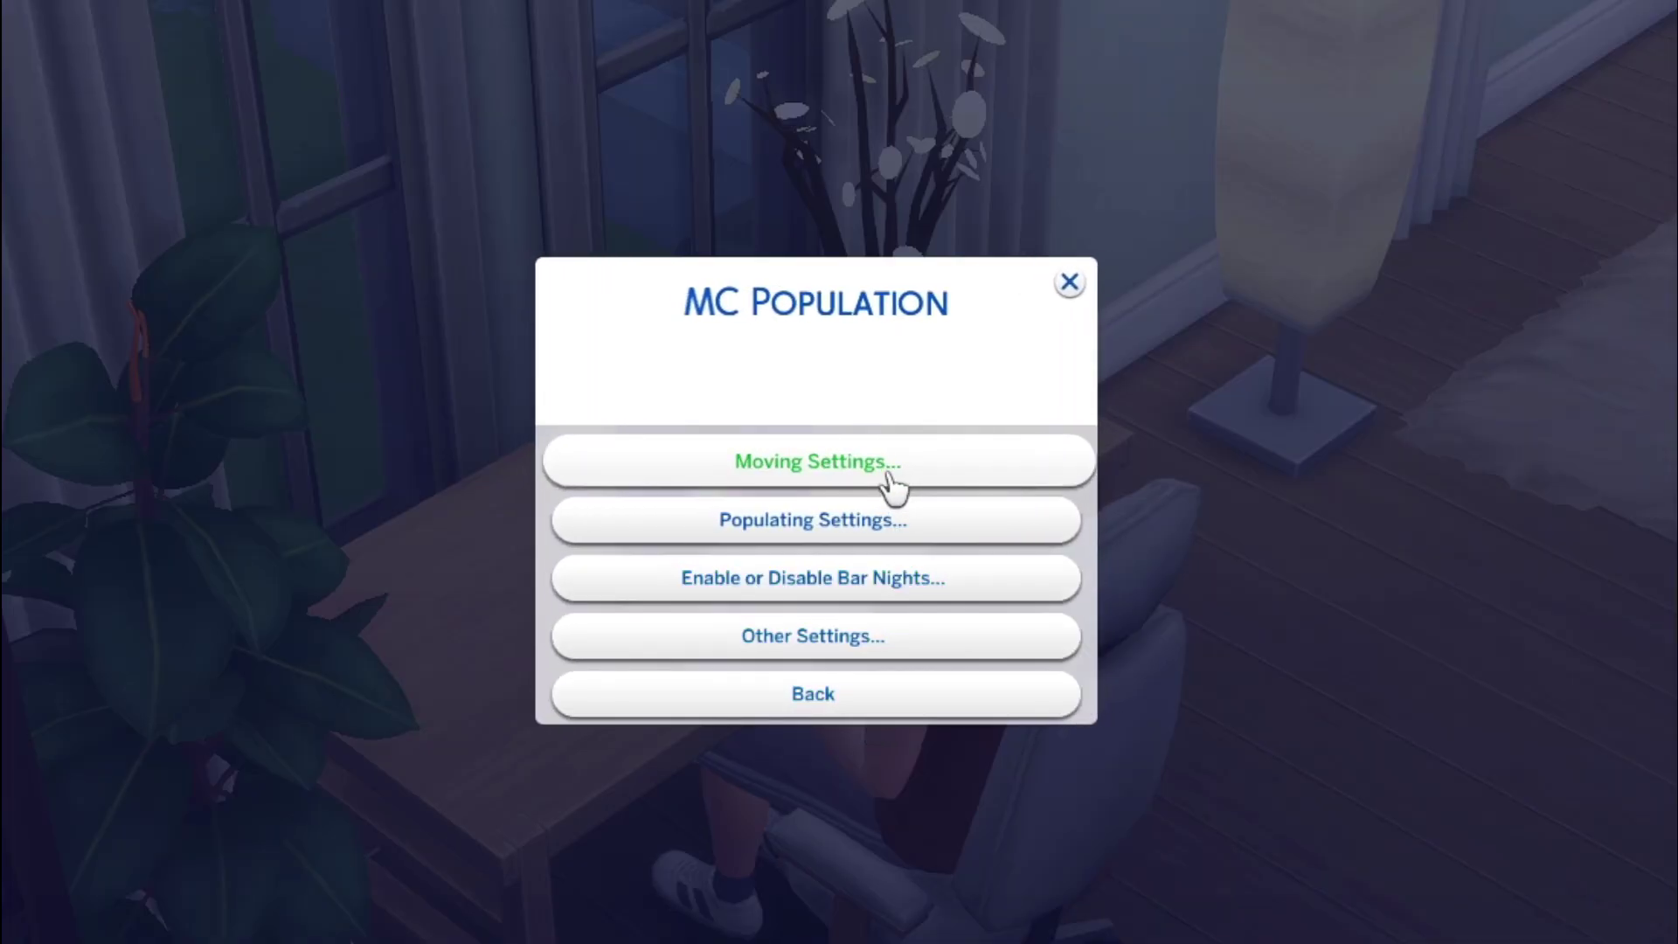
pyautogui.click(890, 524)
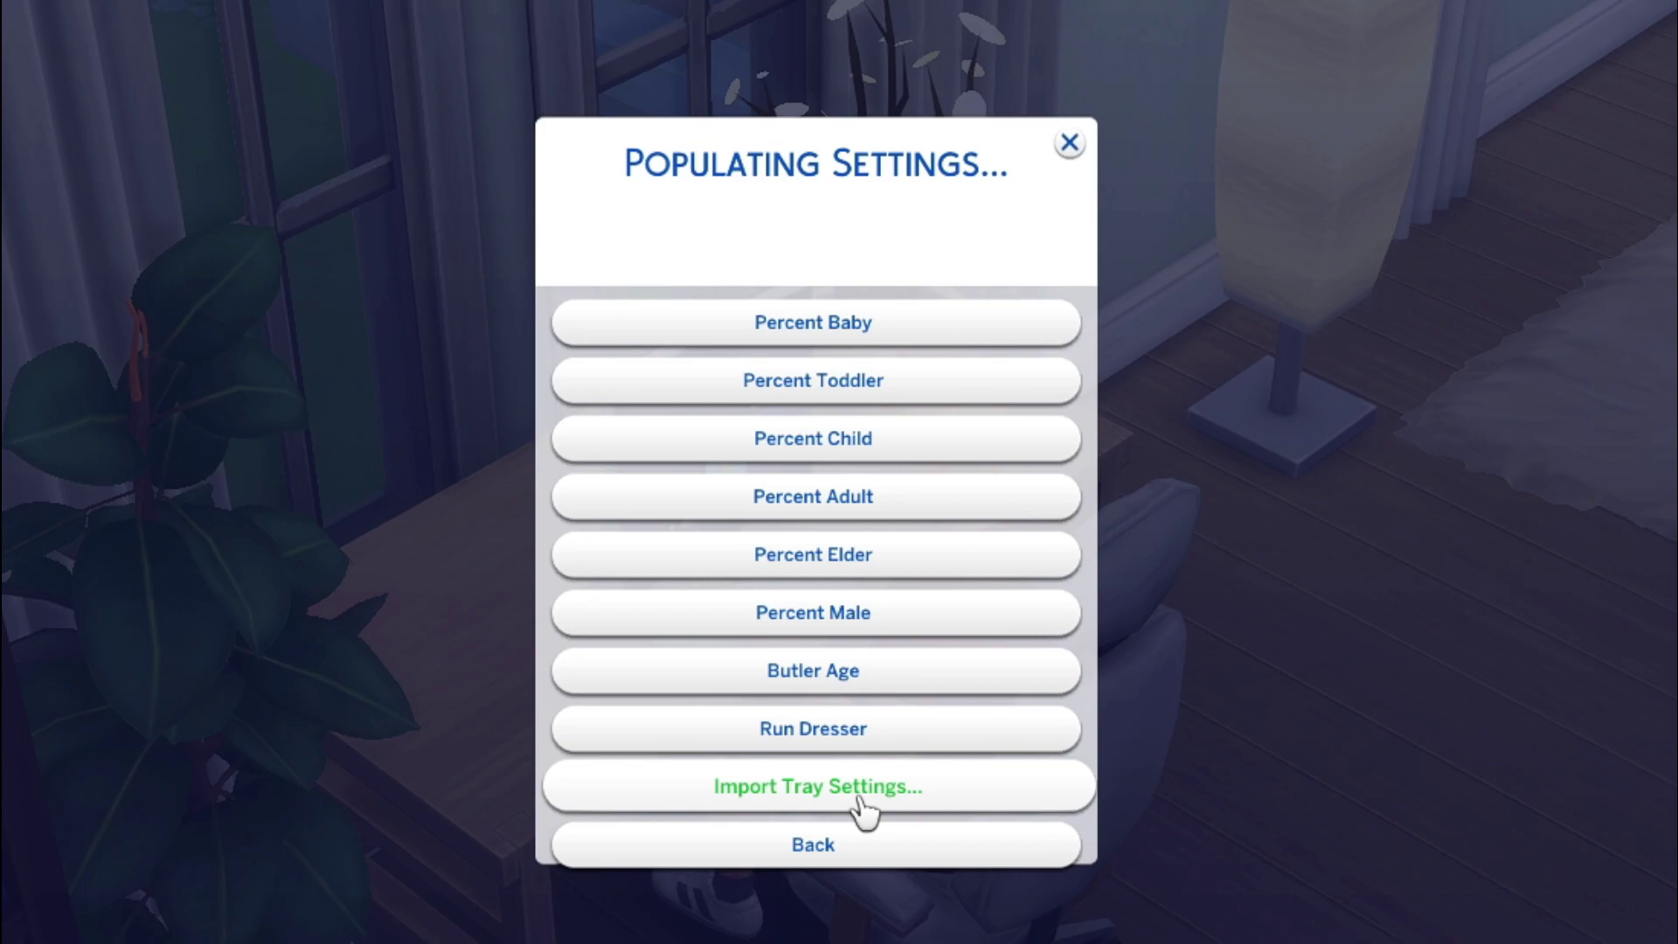
pyautogui.click(856, 799)
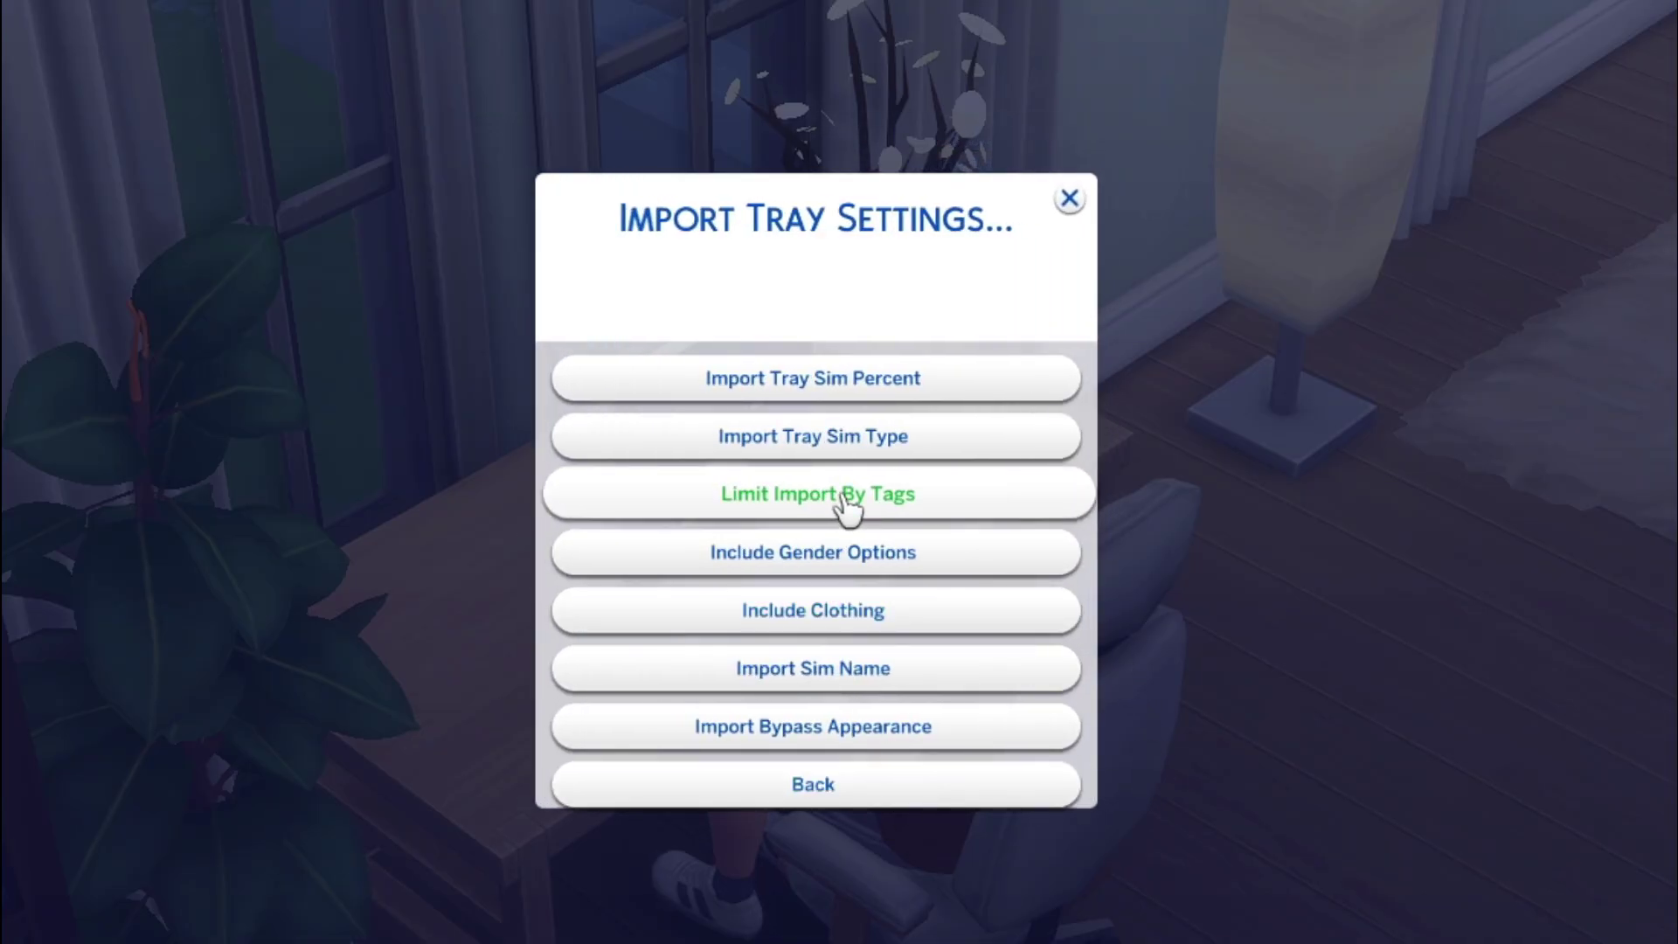
pyautogui.click(869, 378)
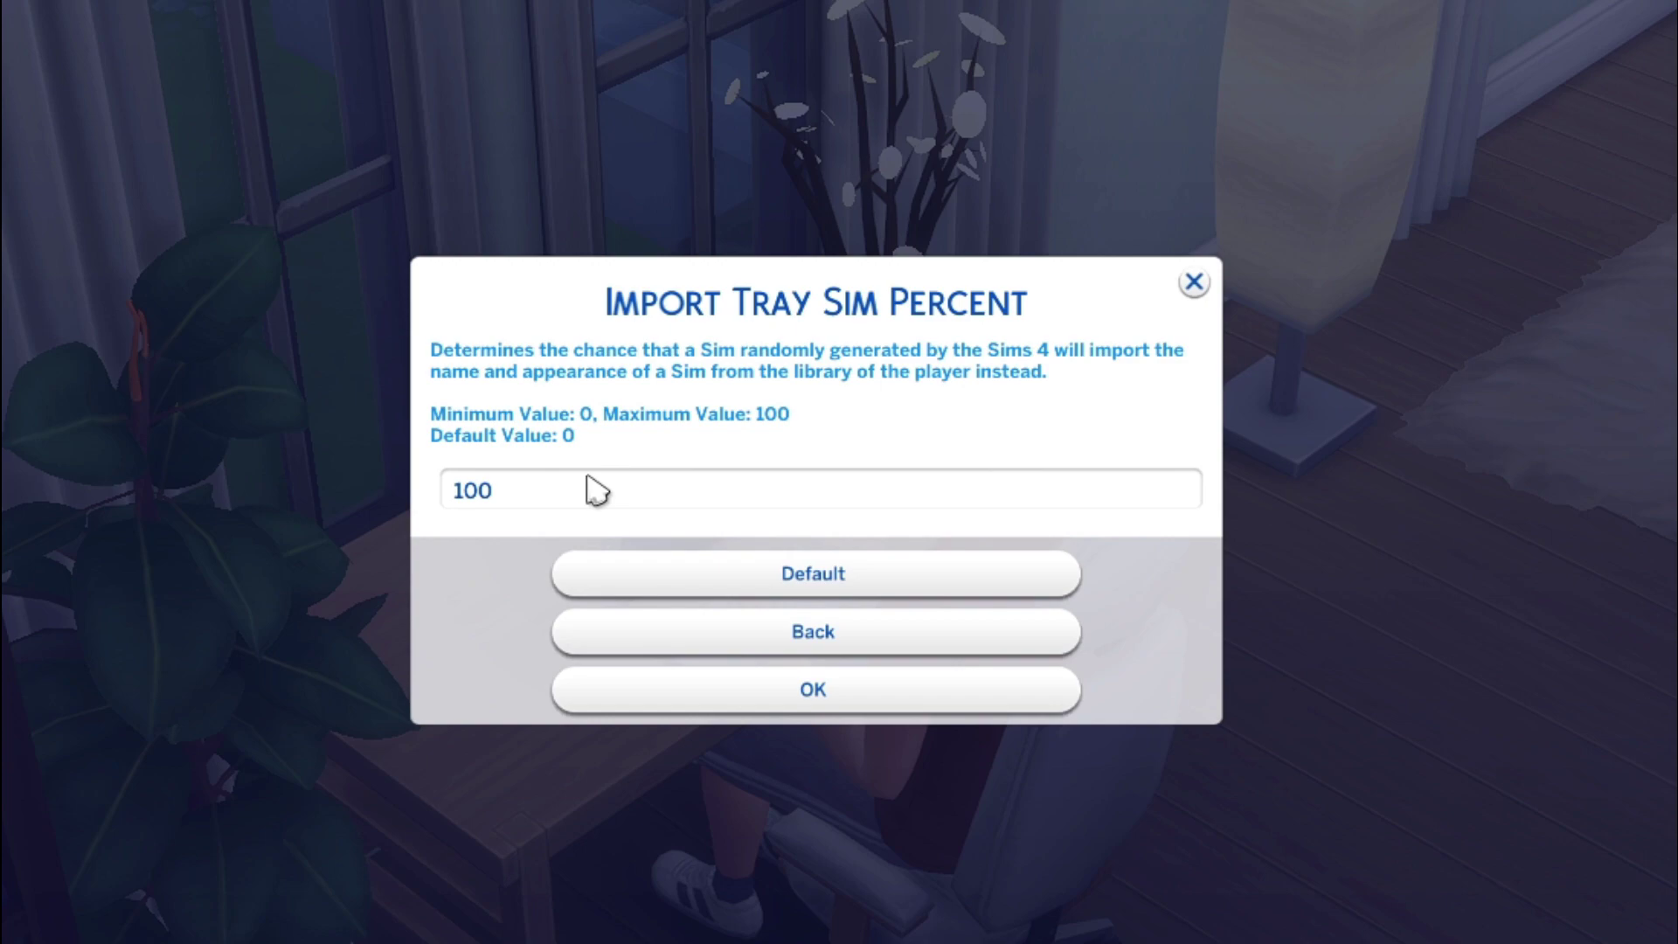
# - Enter 100 as the Import Tray Sim Percent and confirm with OK
pyautogui.click(546, 487)
pyautogui.press('BackSpace')
pyautogui.press('BackSpace')
pyautogui.press('BackSpace')
pyautogui.write('0')
pyautogui.press('BackSpace')
pyautogui.write('1000')
pyautogui.press('BackSpace')
pyautogui.click(820, 686)
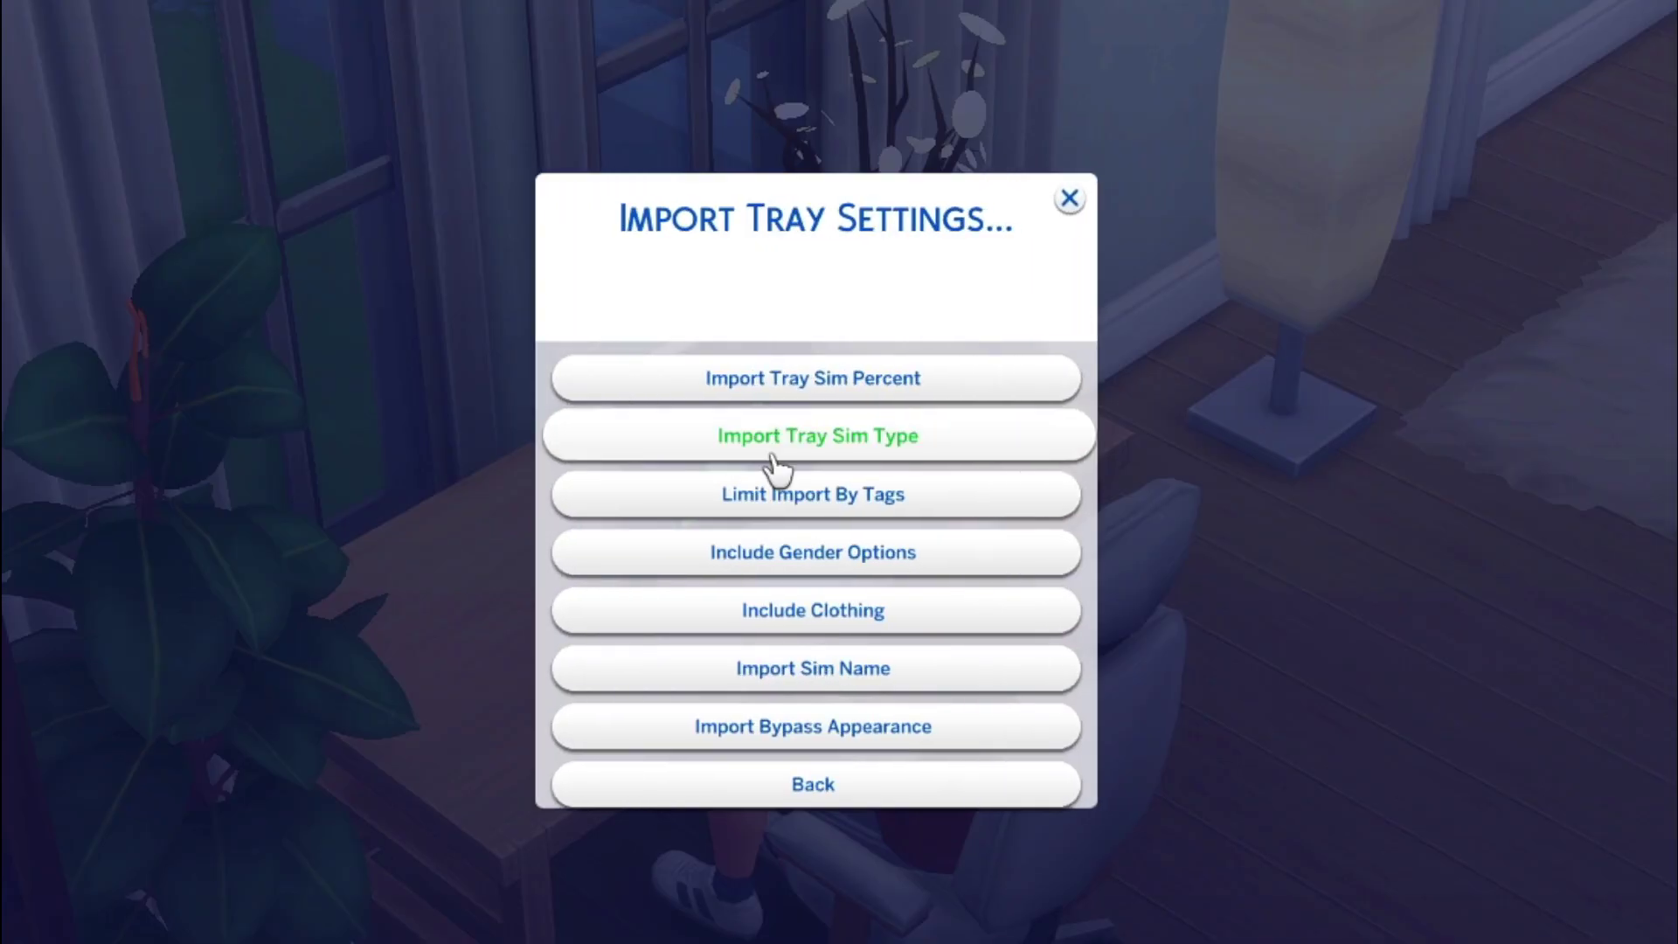
# - Set Import Tray Sim Type to Only Other Sims and enable Include Clothing
pyautogui.click(779, 454)
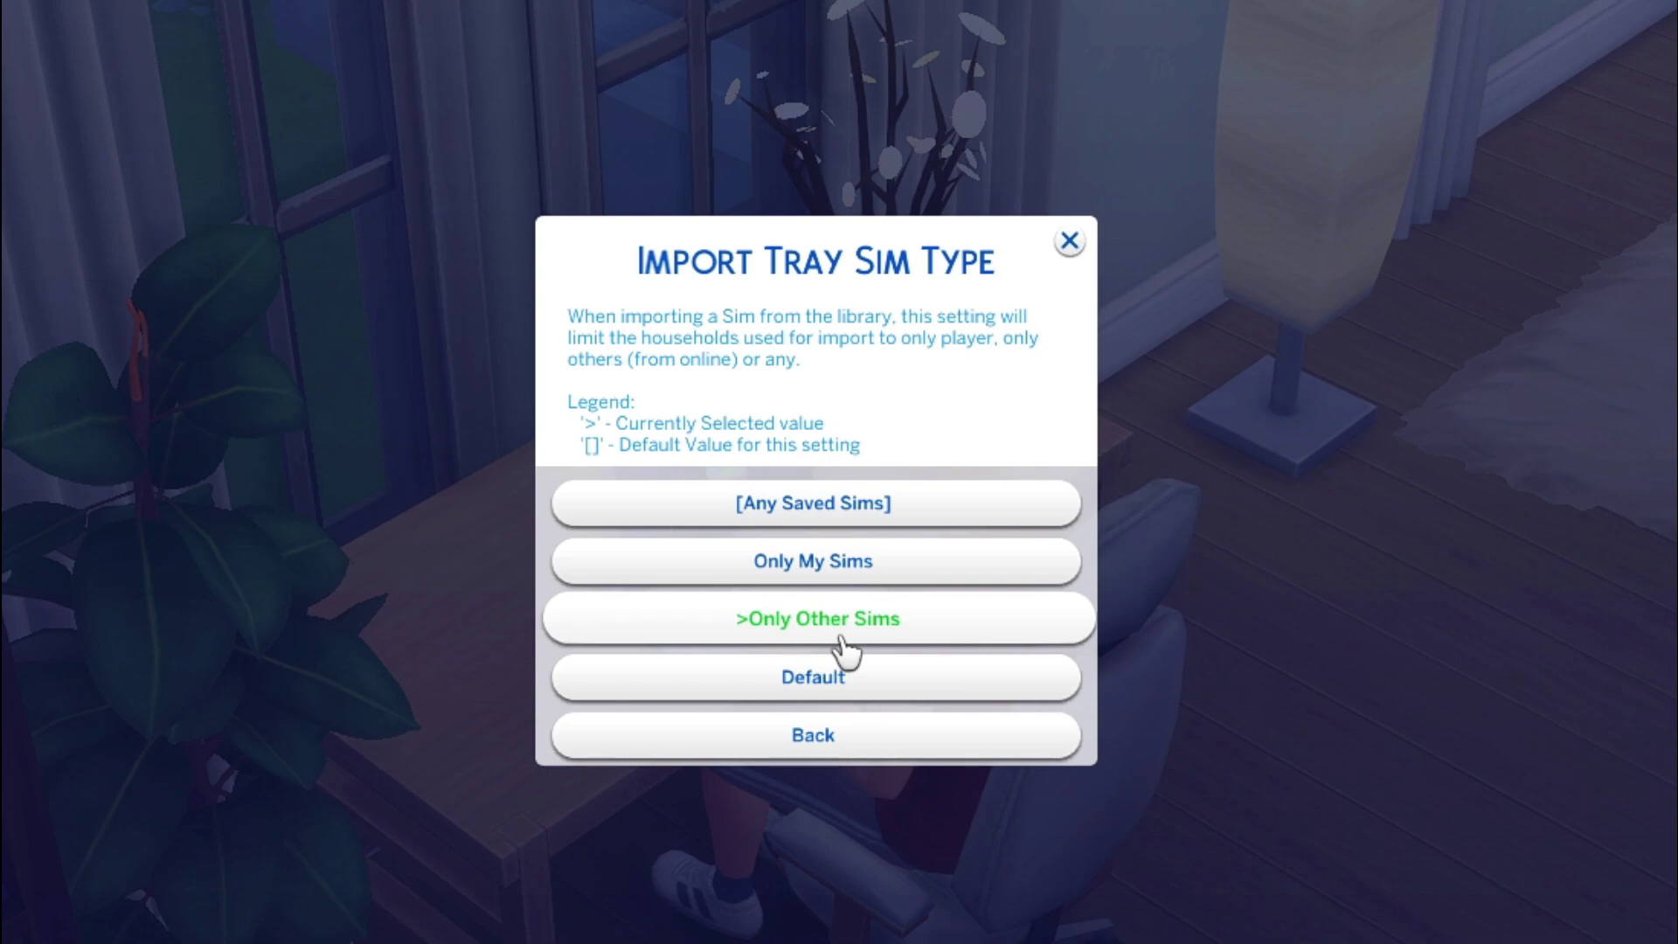
pyautogui.click(840, 638)
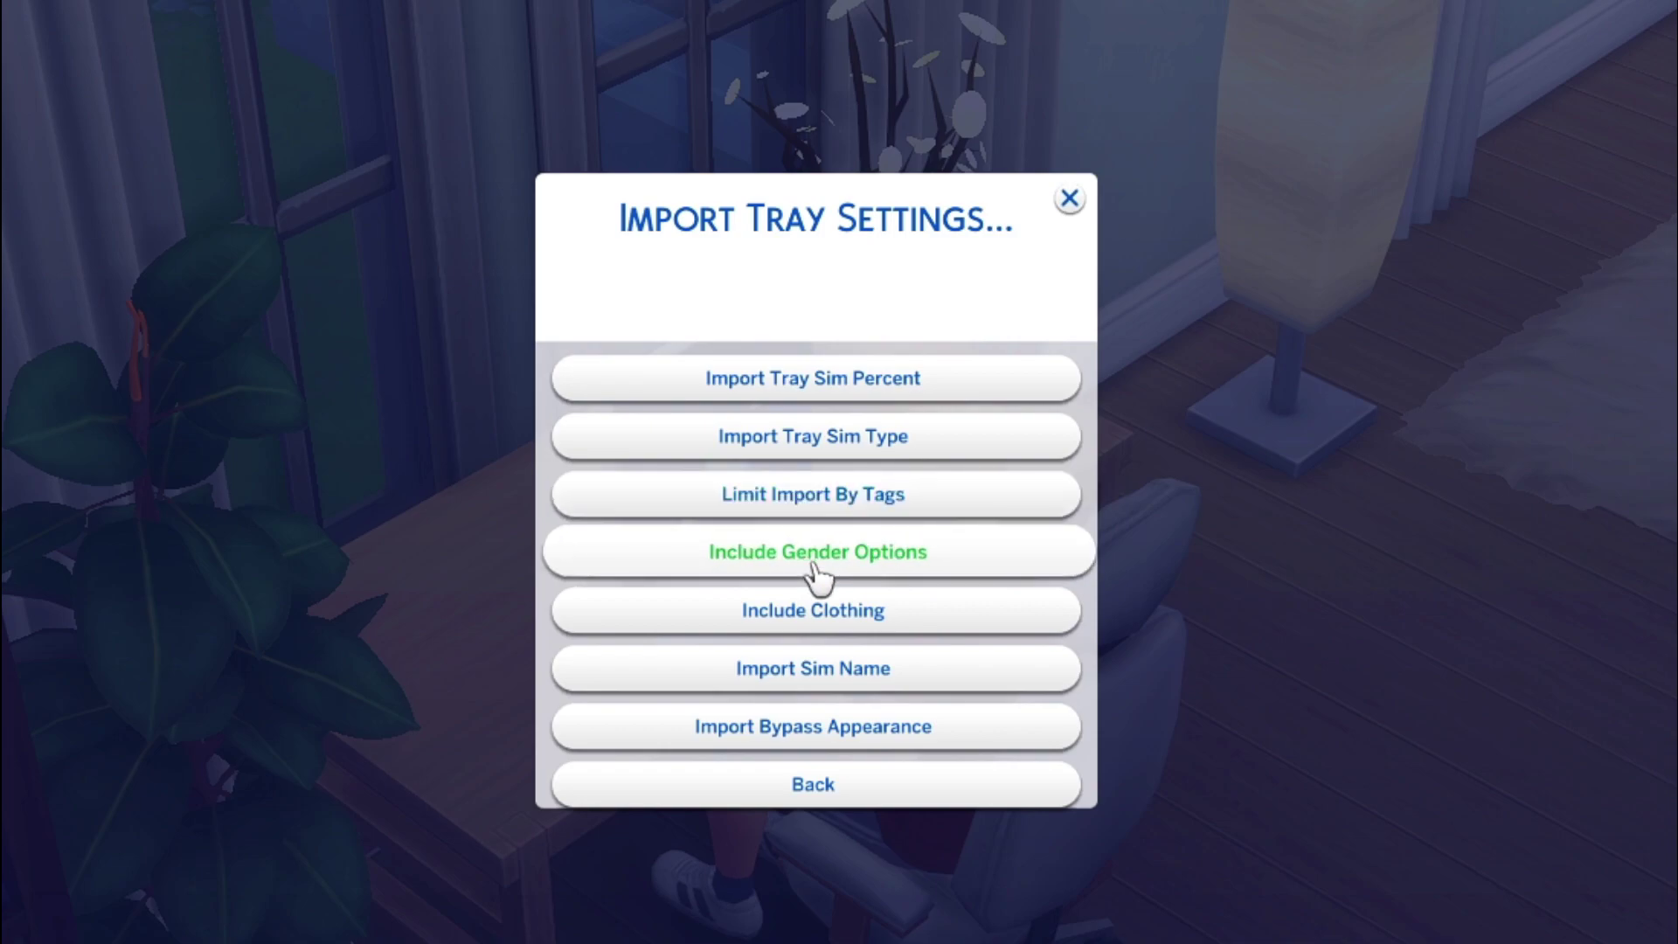
pyautogui.click(812, 622)
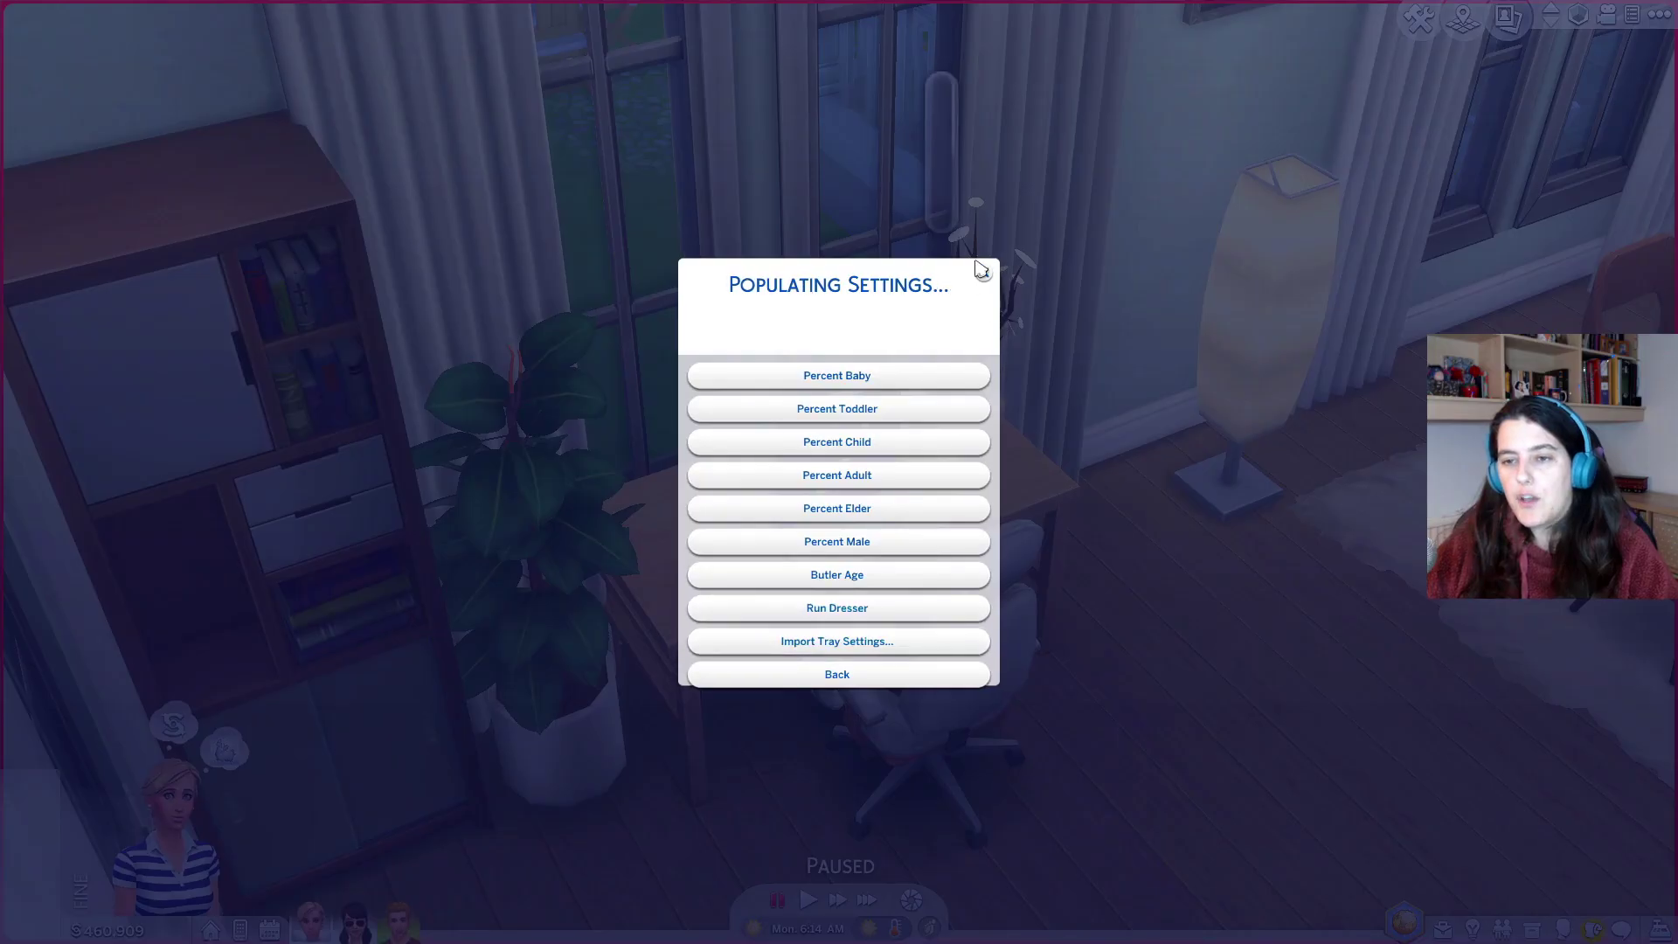
# - Set Import Sim Name to Never Use Import Name, then bring up the Gallery's My Library
pyautogui.click(982, 270)
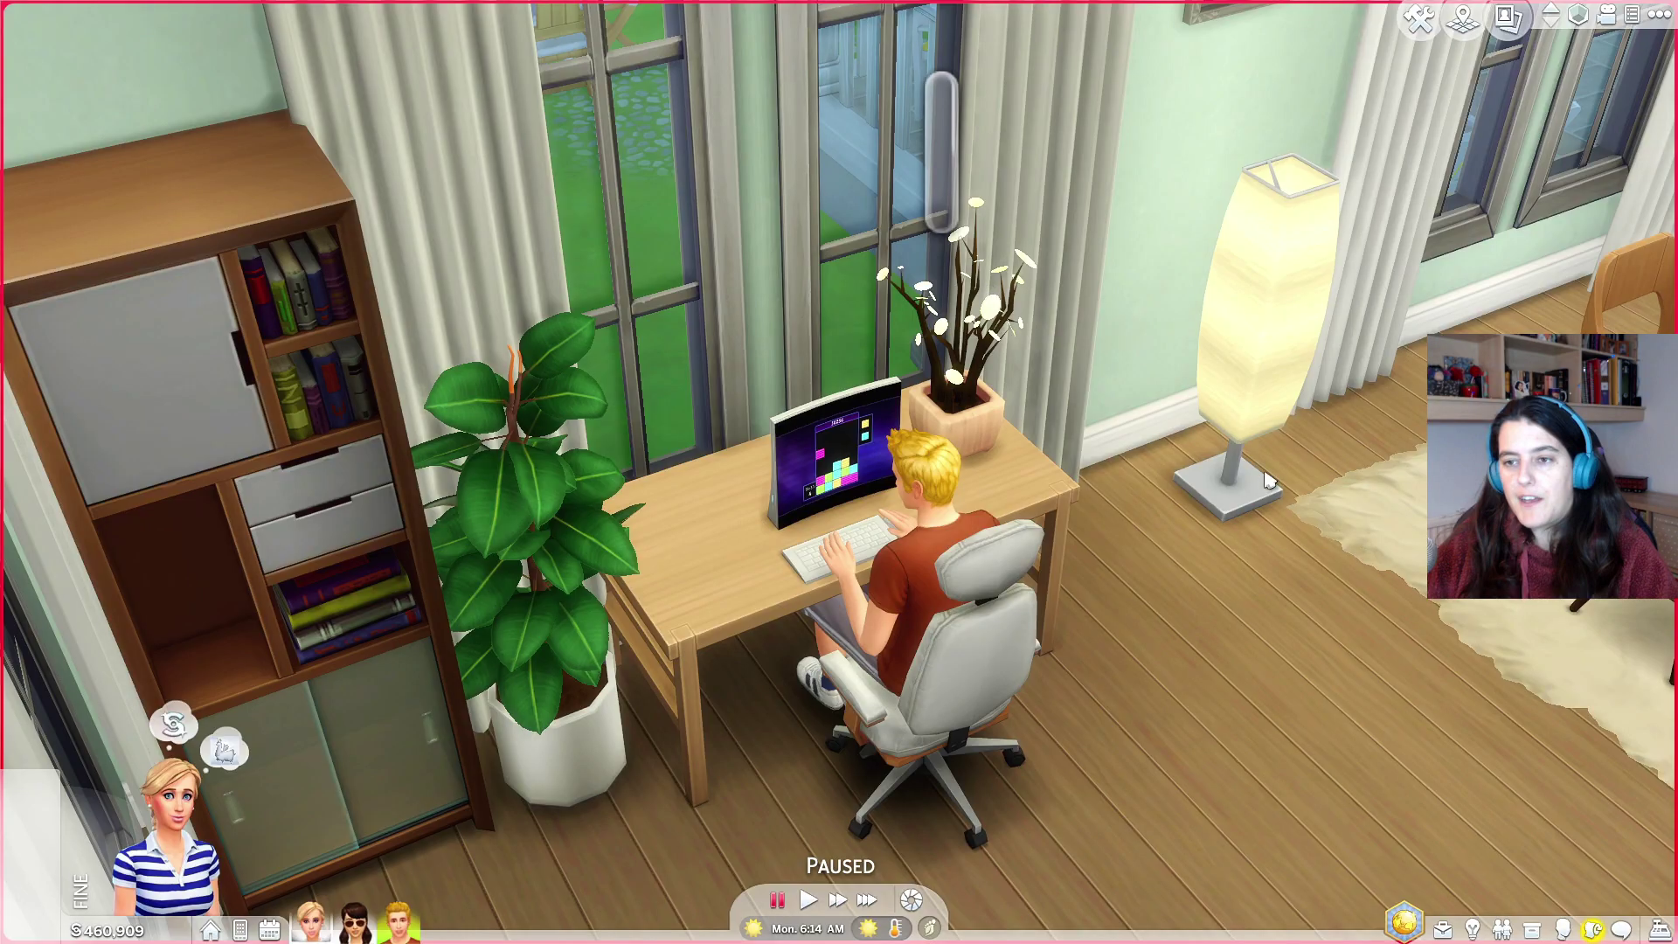
pyautogui.scroll(3, 1152, 475)
pyautogui.scroll(-5, 1152, 475)
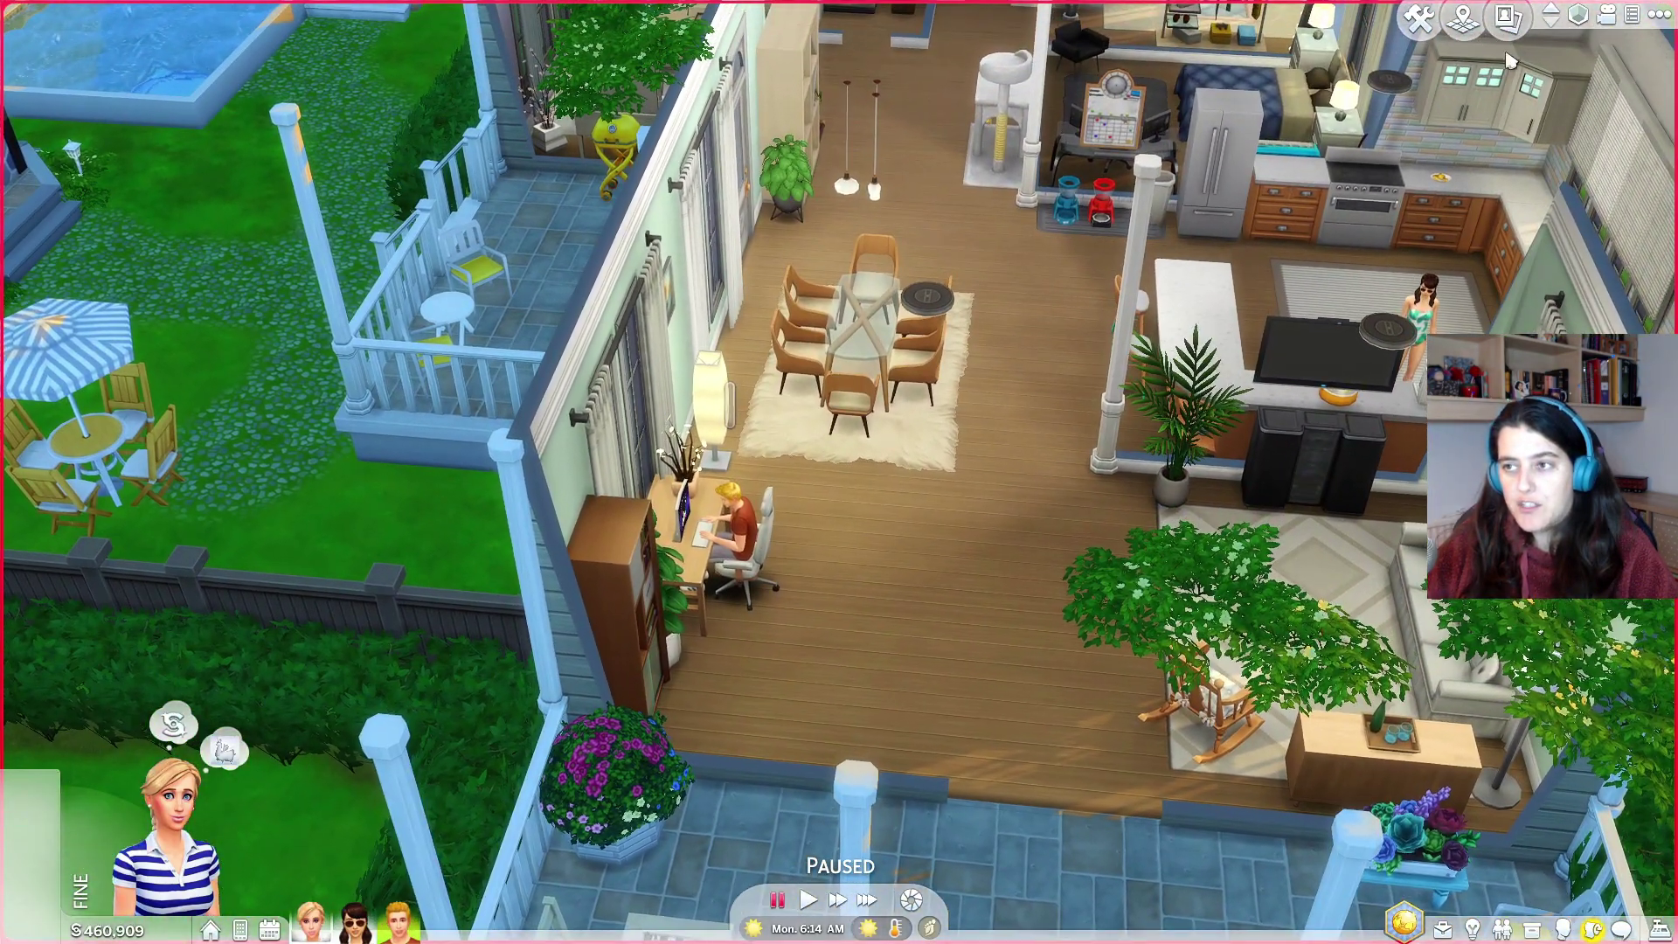
pyautogui.click(1507, 17)
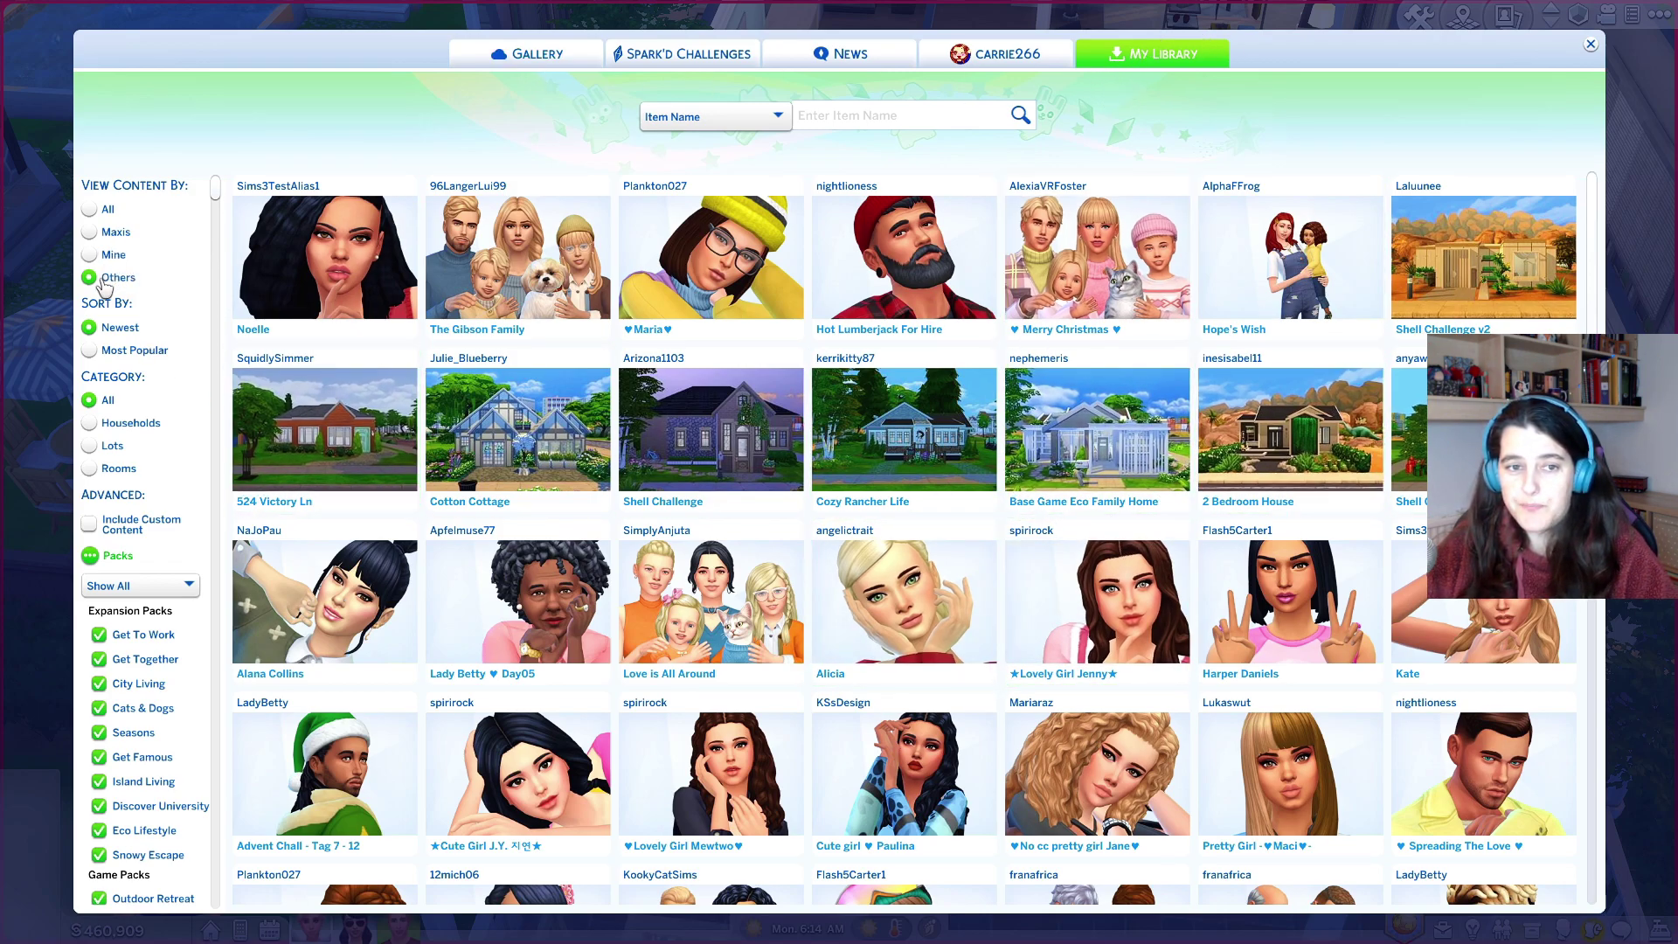
# - Filter My Library to the Households category and scroll through the saved families
pyautogui.click(123, 422)
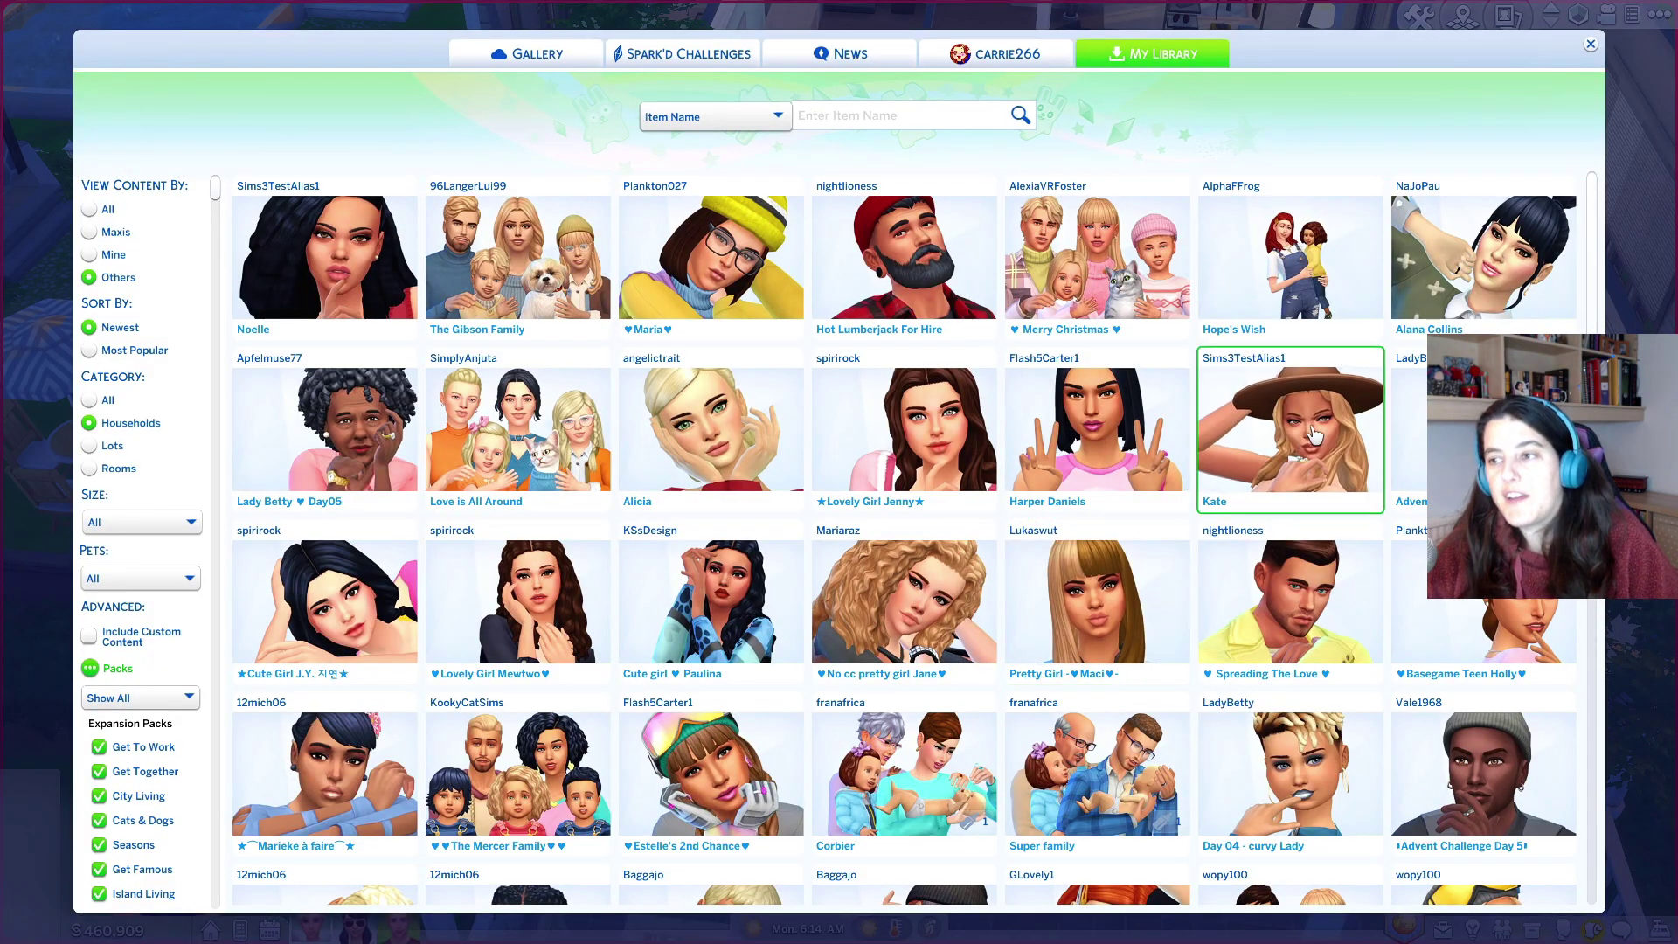
pyautogui.scroll(-6, 841, 378)
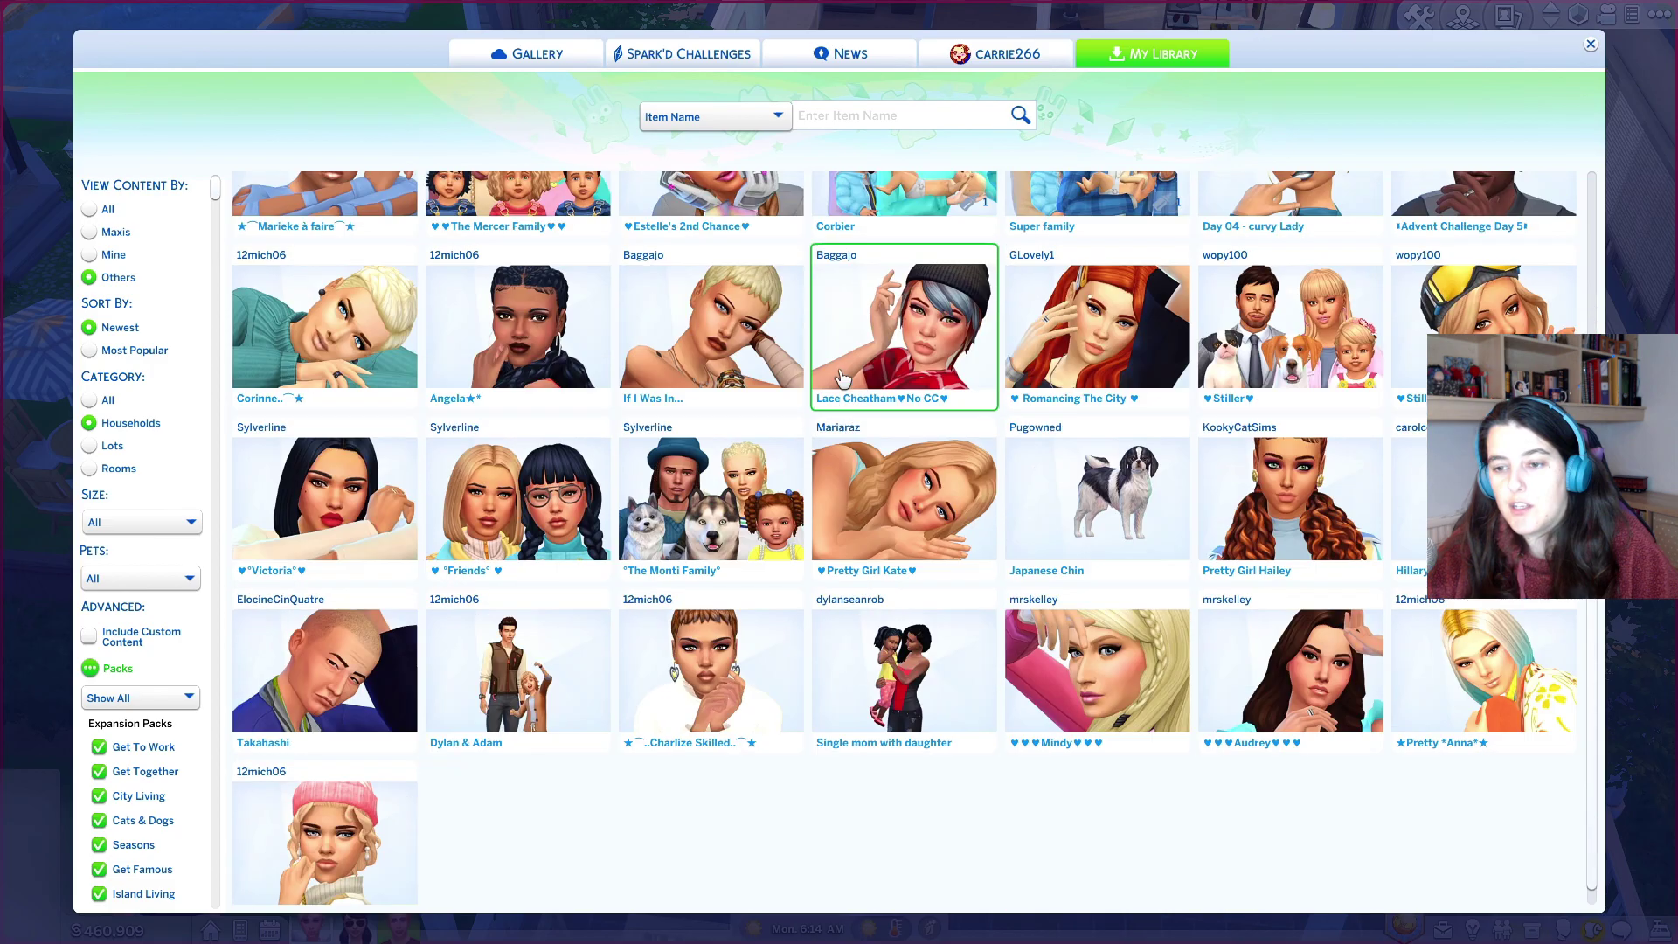
pyautogui.scroll(-10, 842, 377)
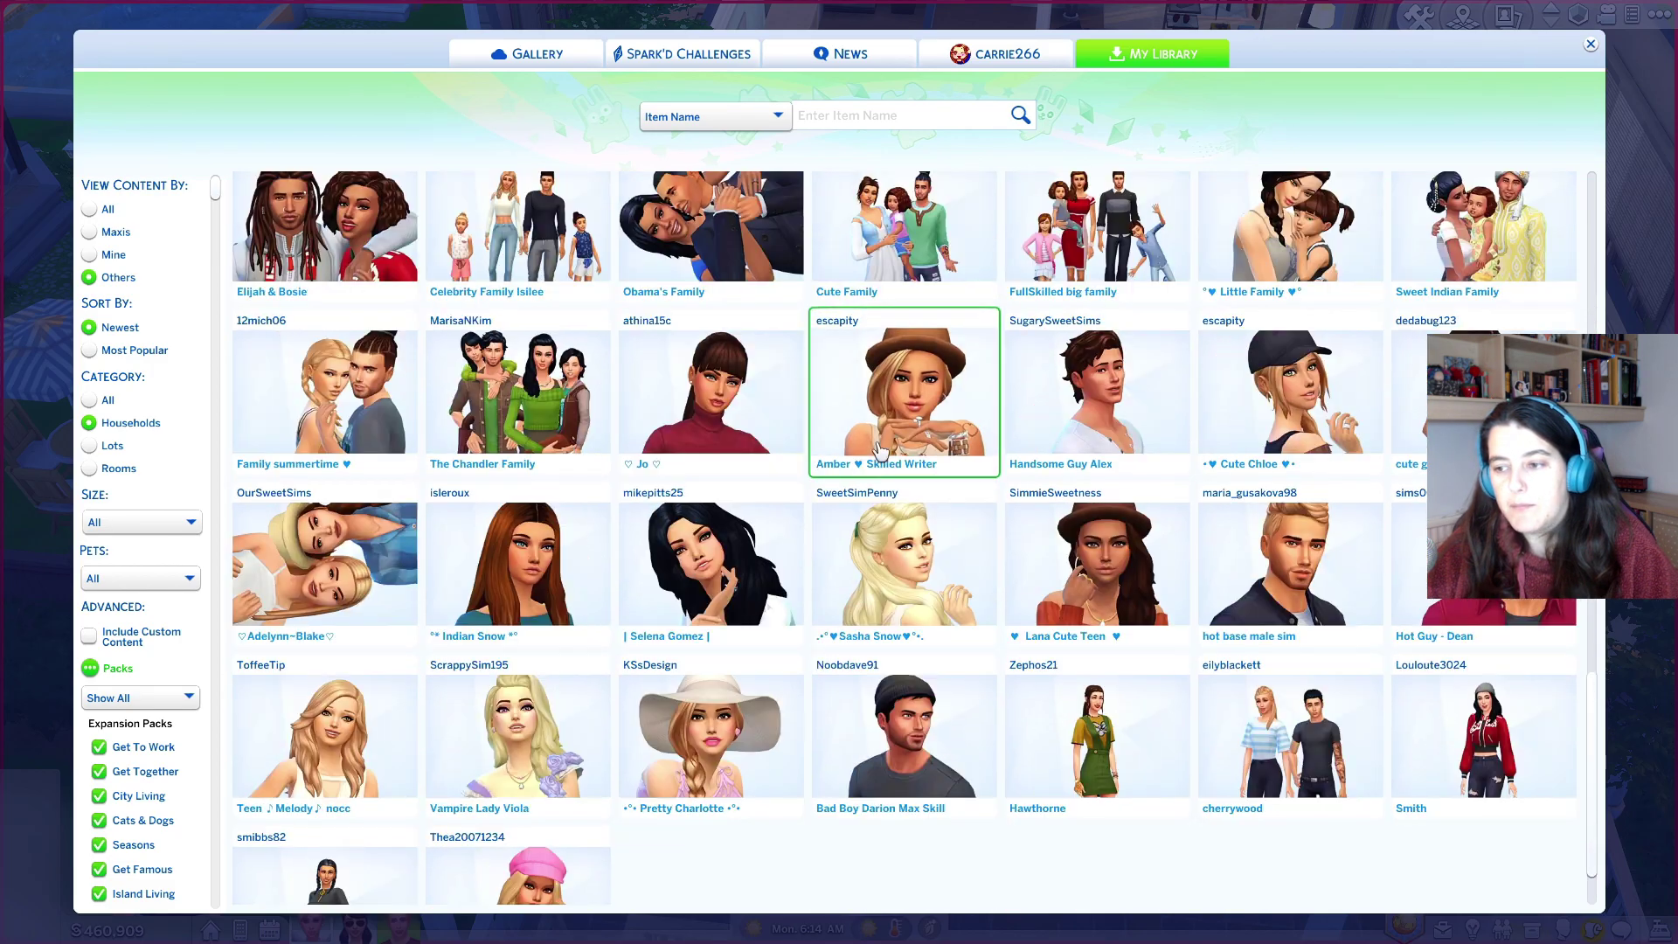
pyautogui.scroll(-4, 880, 450)
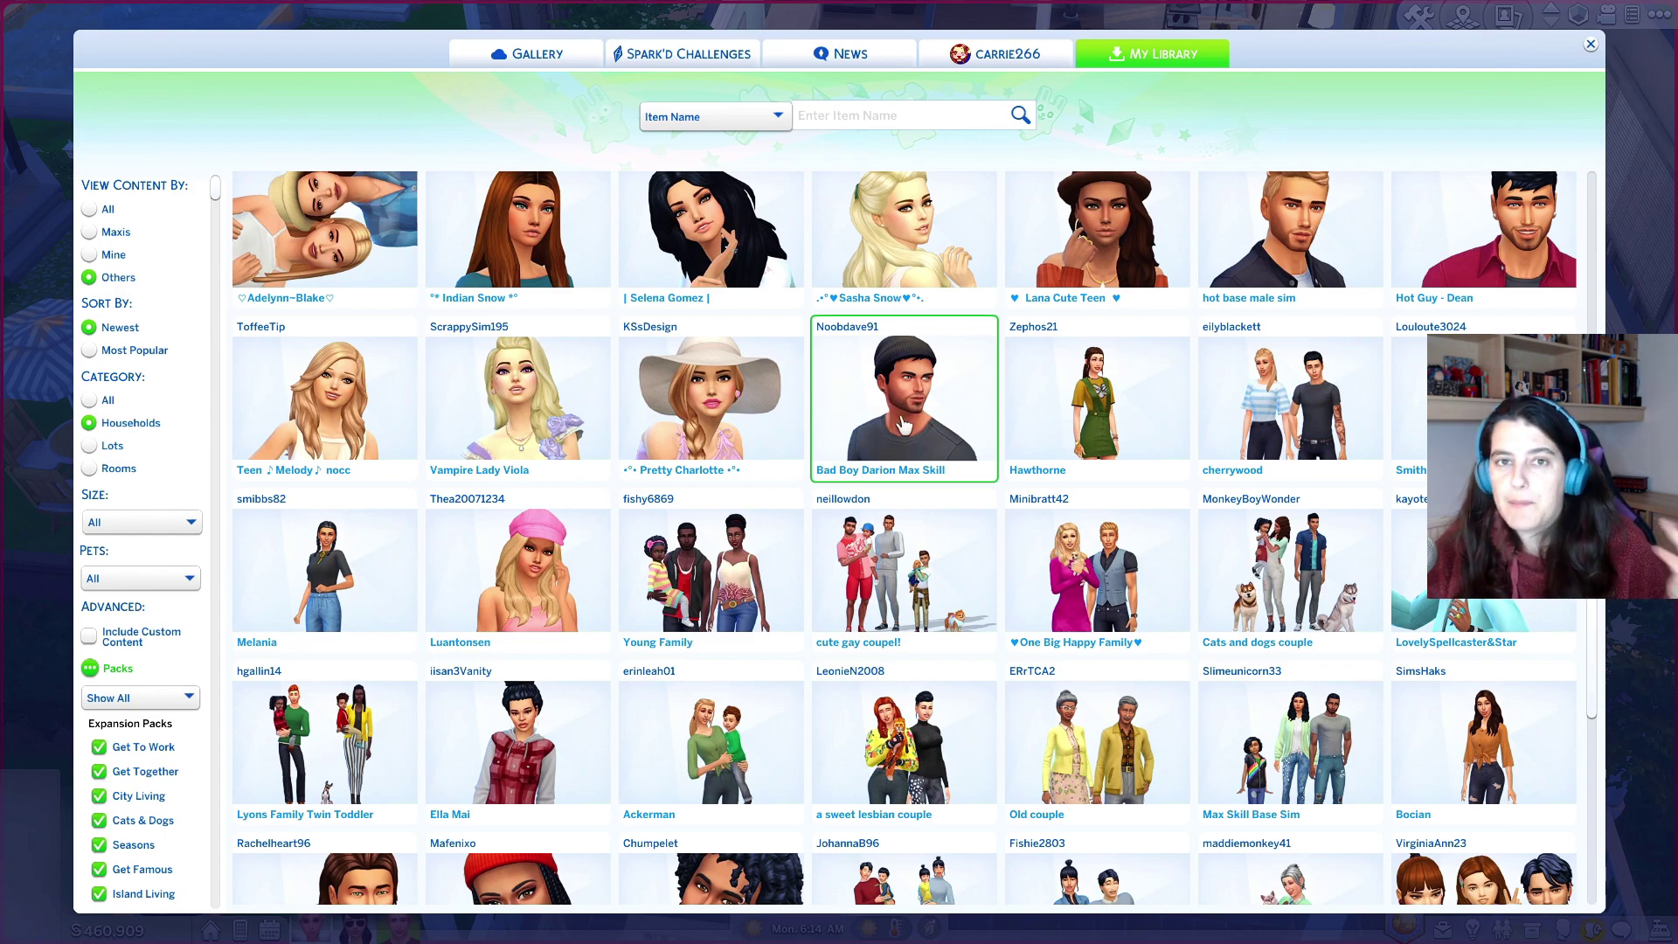
pyautogui.scroll(-4, 903, 426)
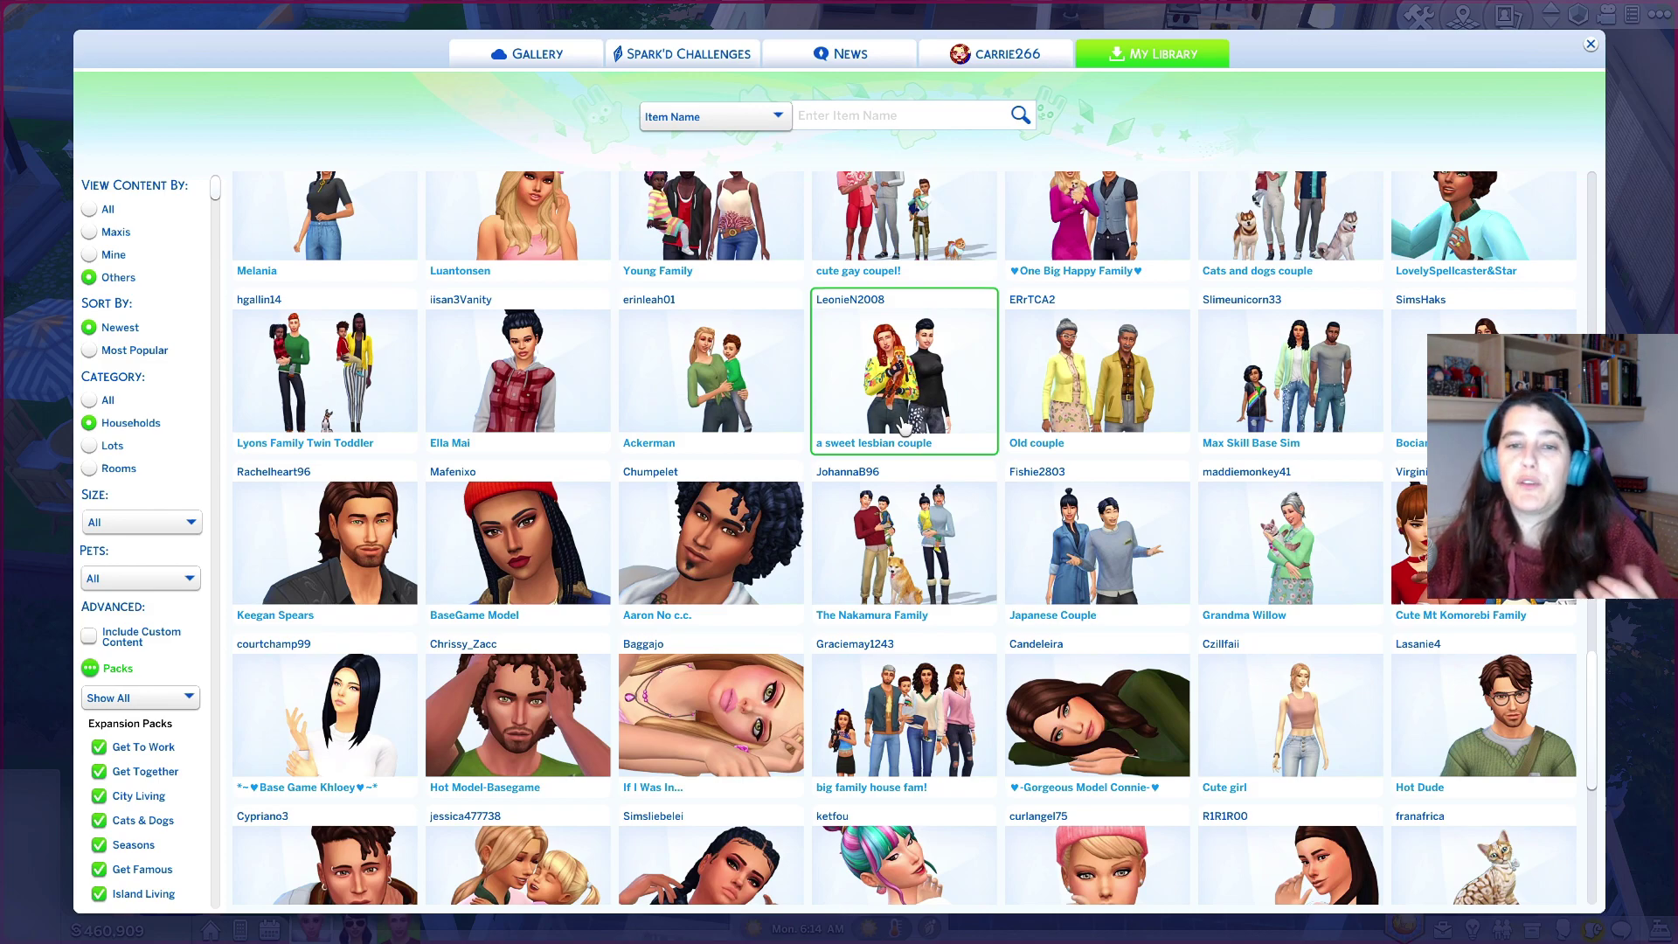
pyautogui.scroll(-3, 903, 494)
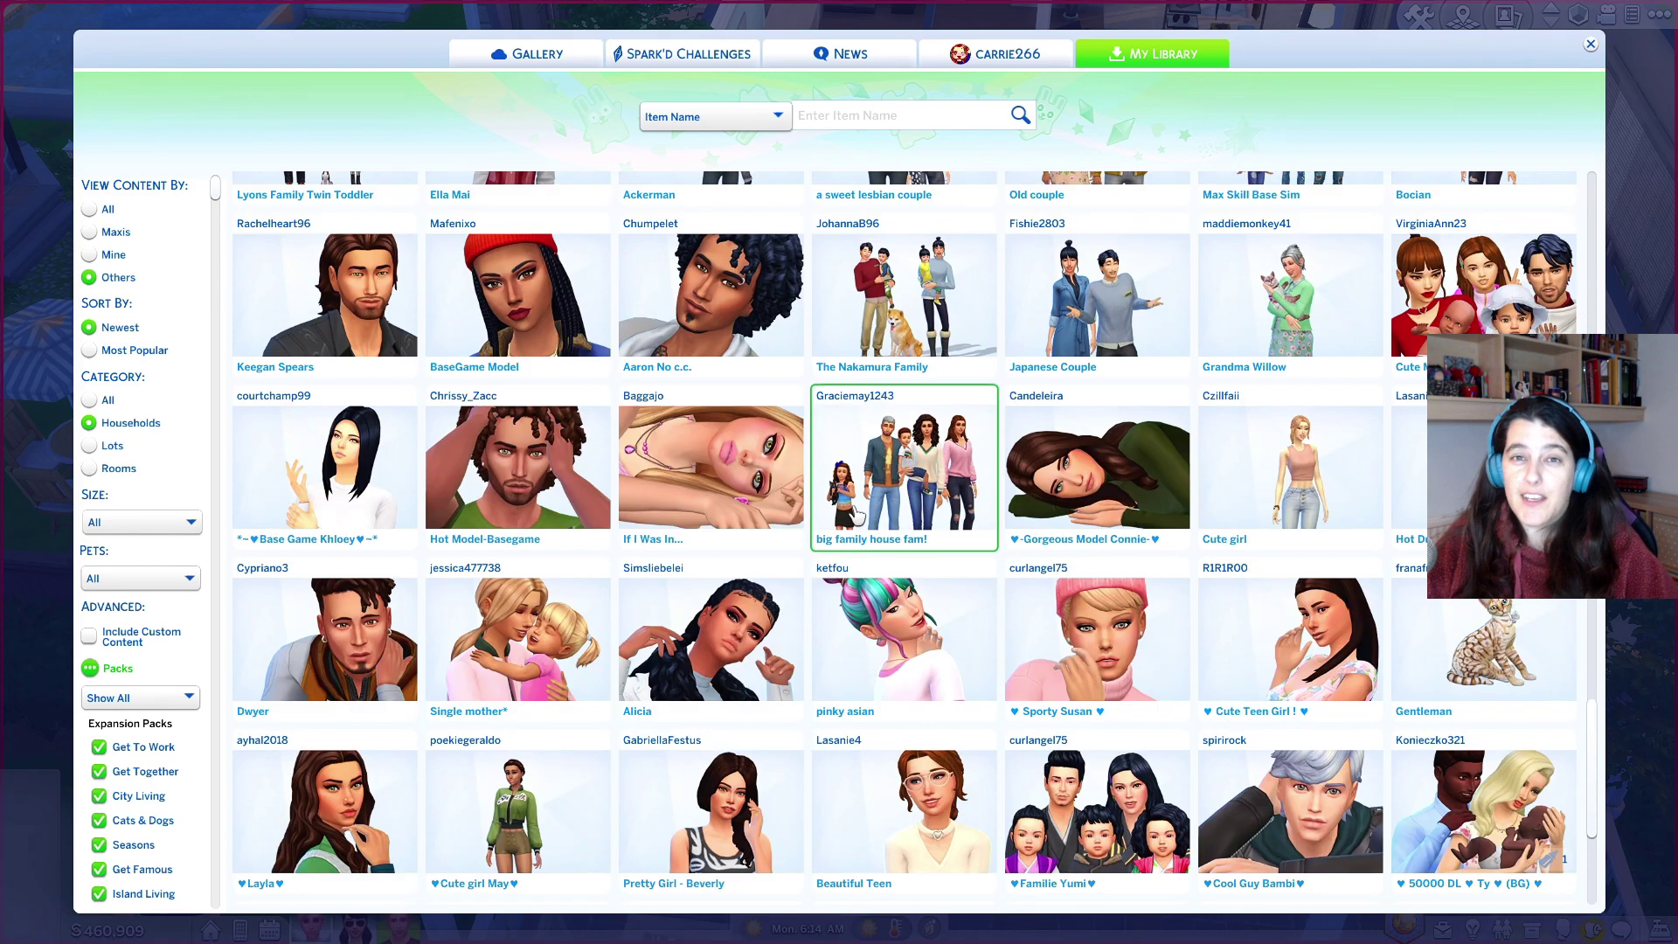
pyautogui.scroll(-2, 874, 547)
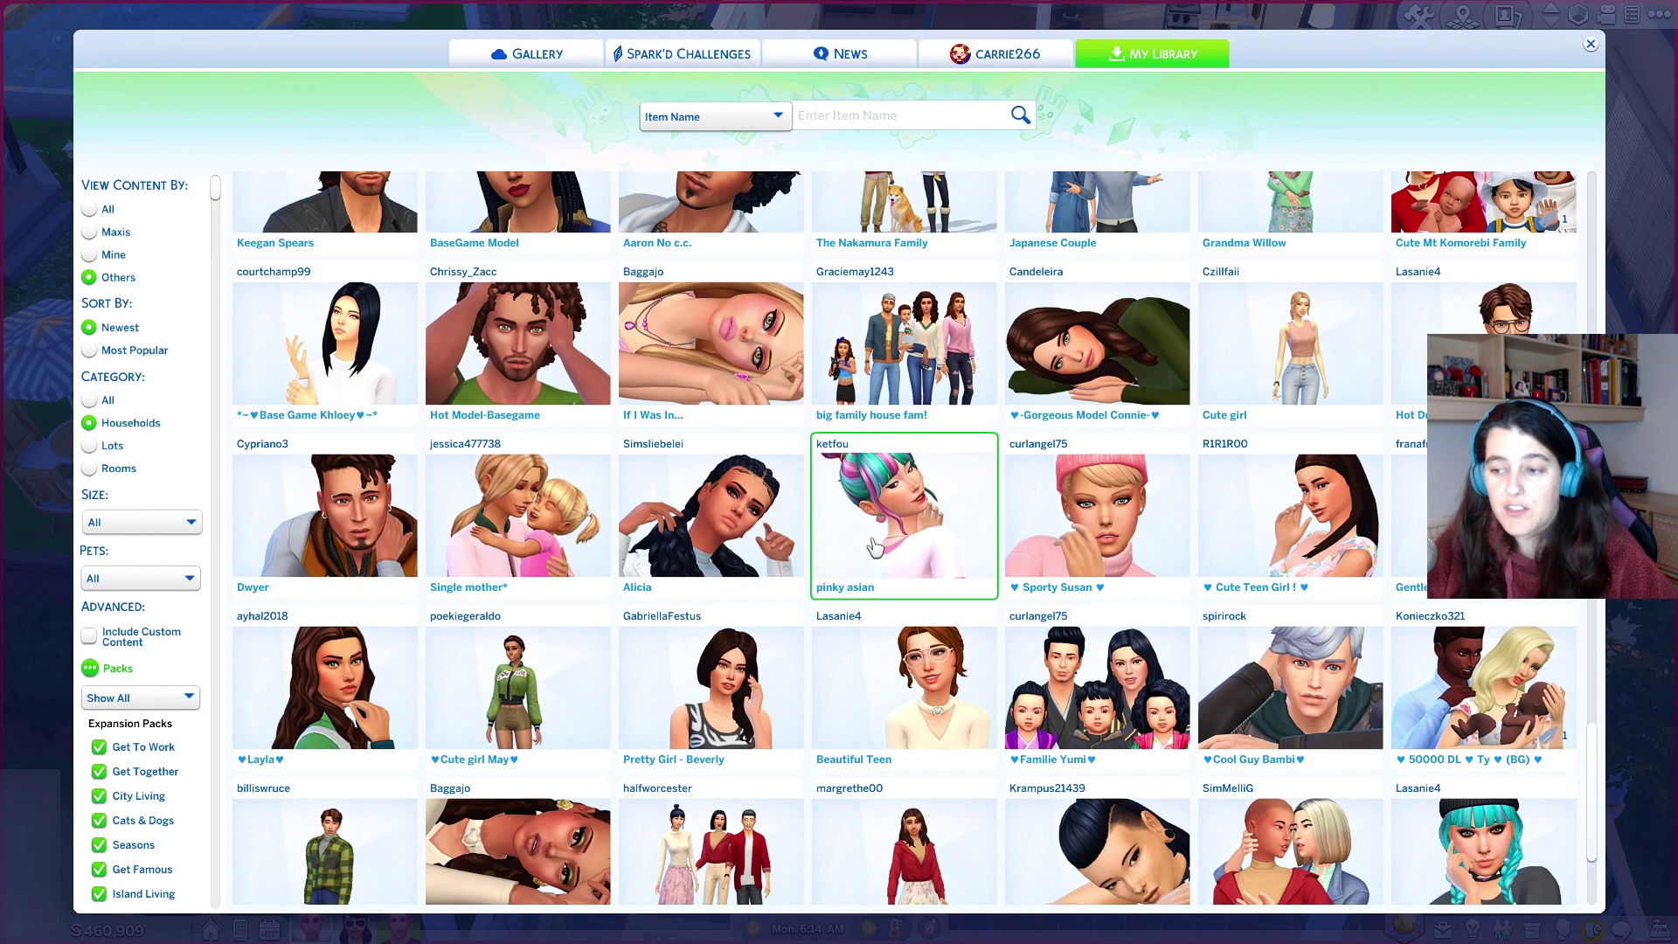
pyautogui.scroll(-15, 874, 547)
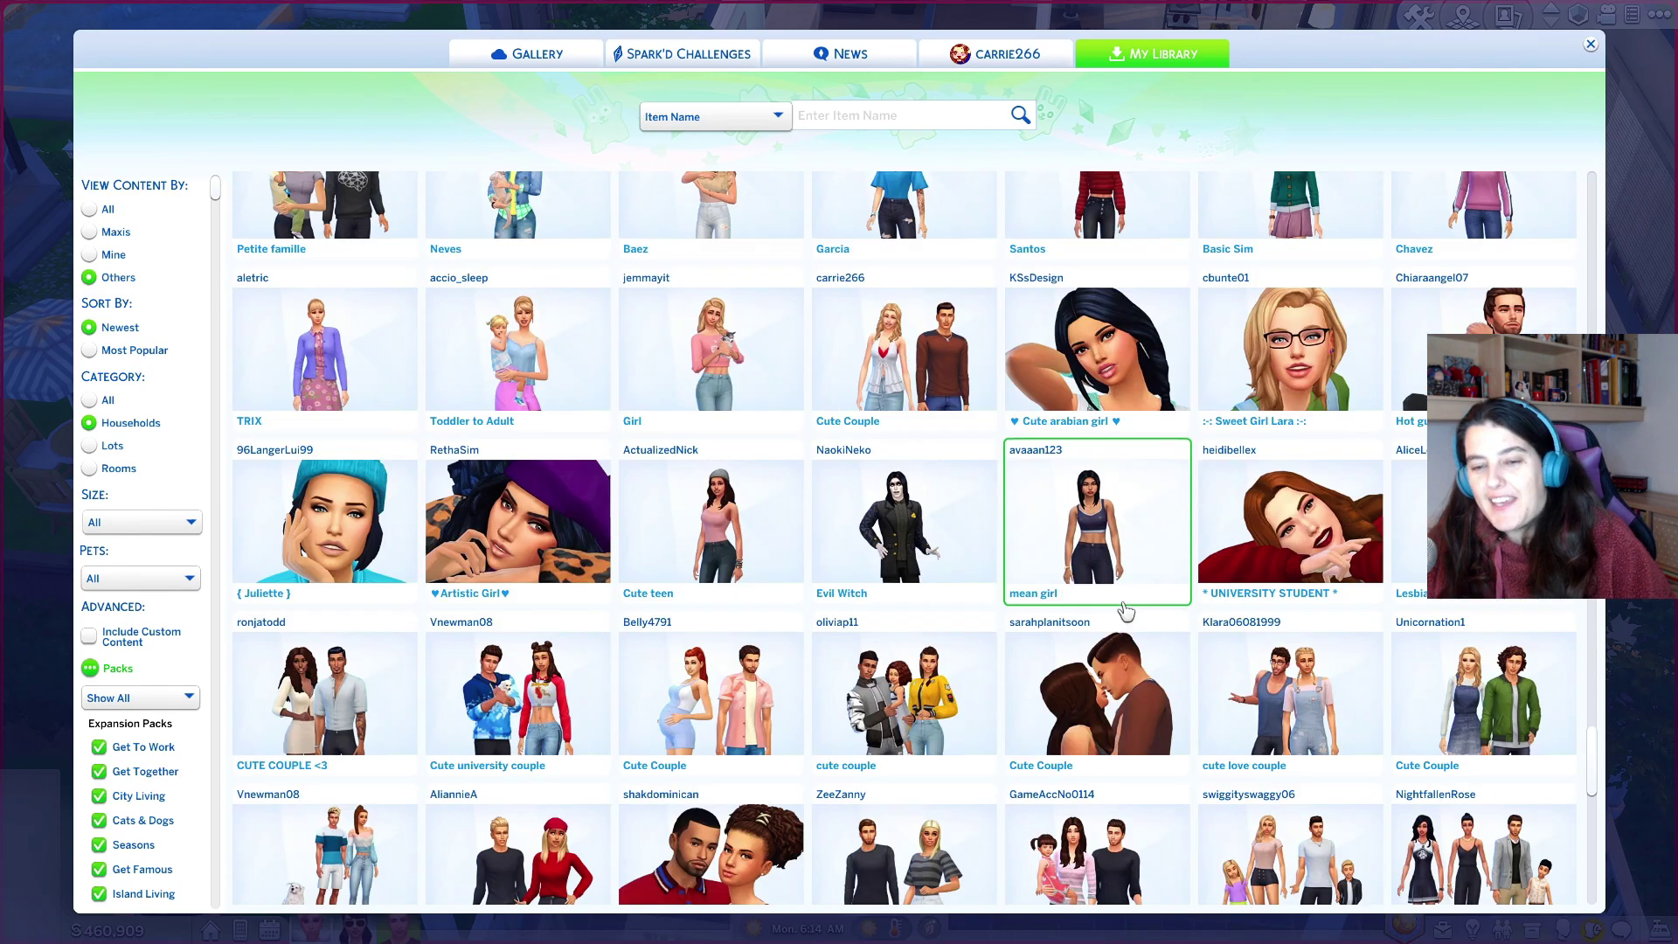
pyautogui.scroll(-12, 1138, 586)
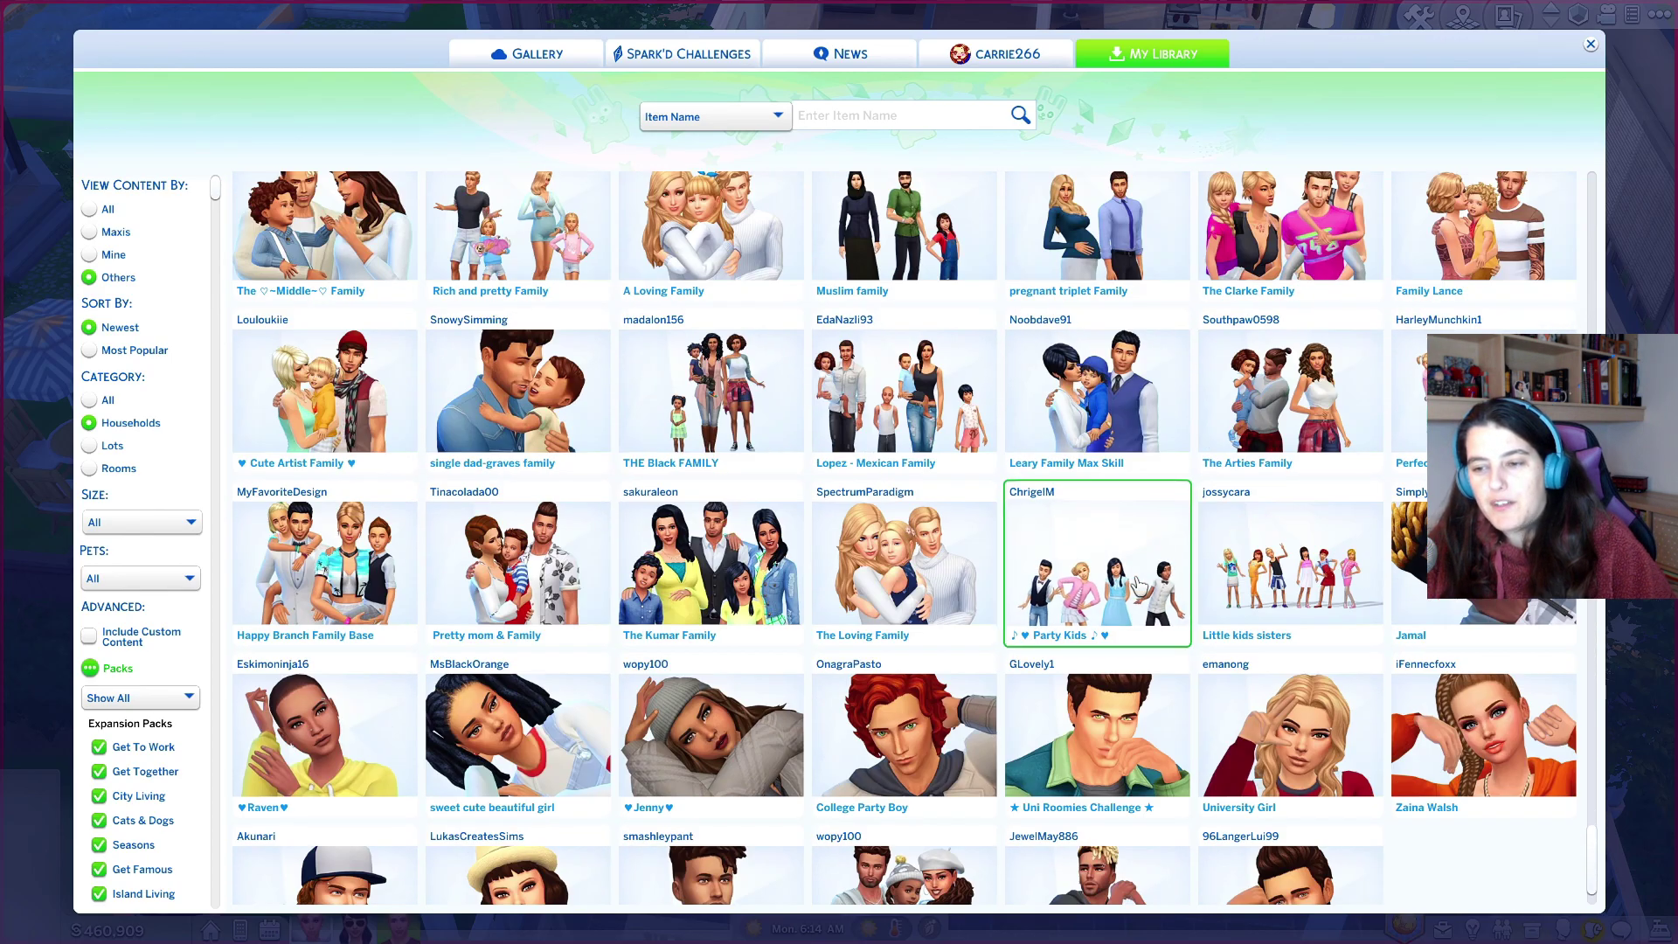
pyautogui.scroll(-12, 1138, 585)
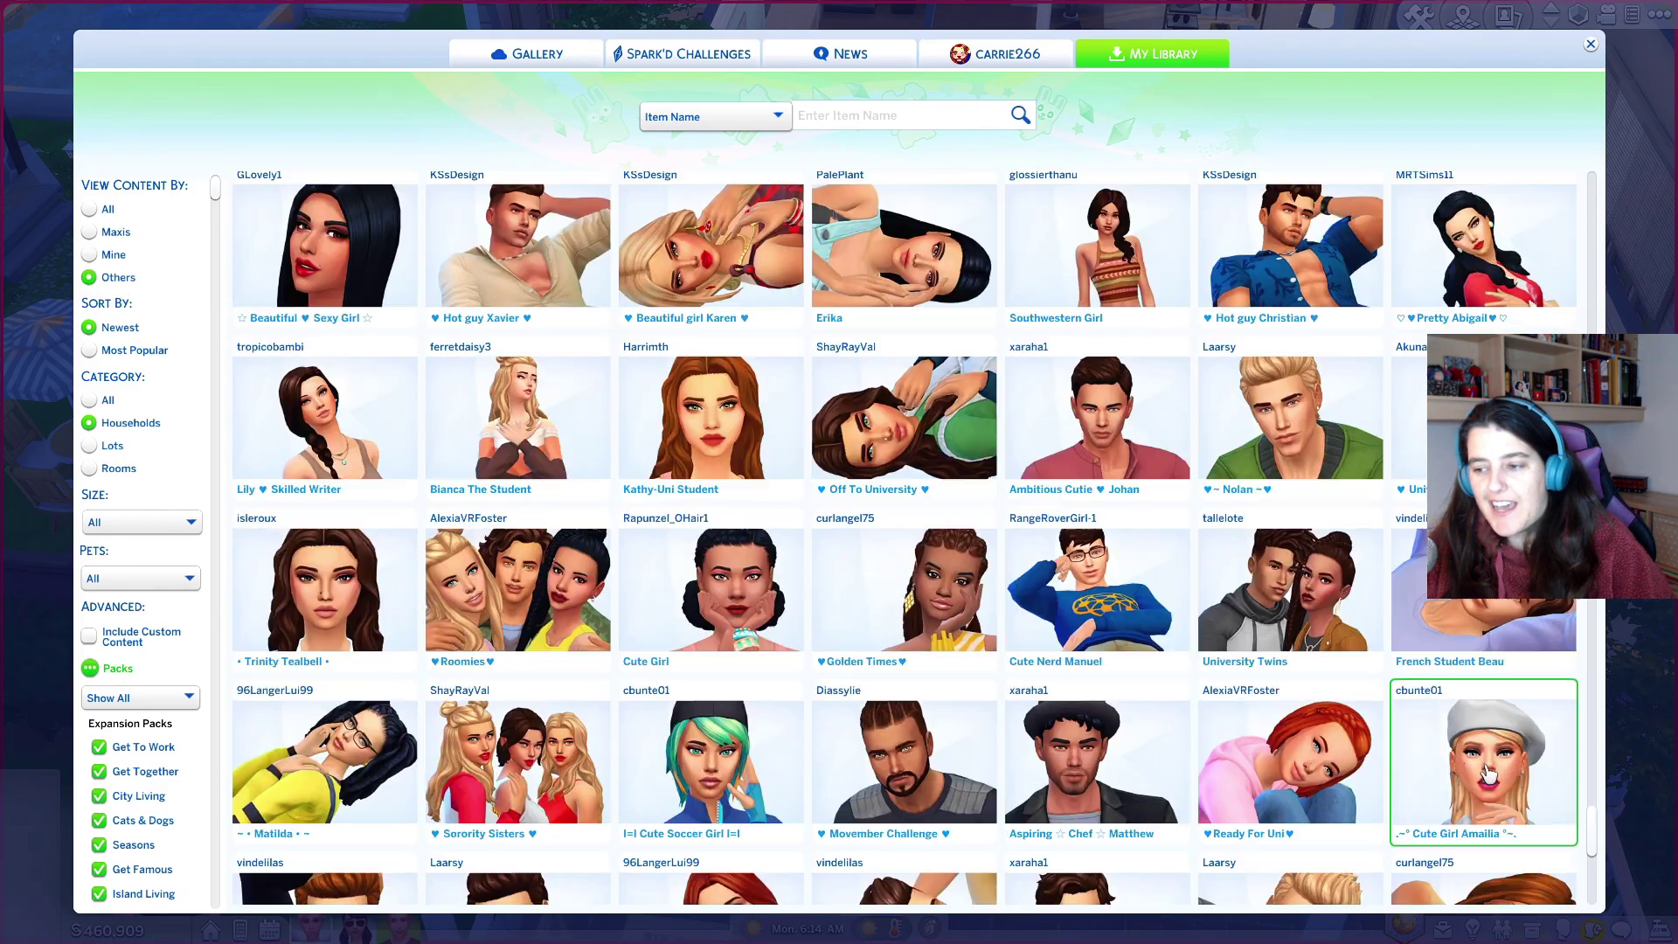
pyautogui.moveTo(1591, 830); pyautogui.dragTo(1586, 931)
pyautogui.scroll(10, 1407, 778)
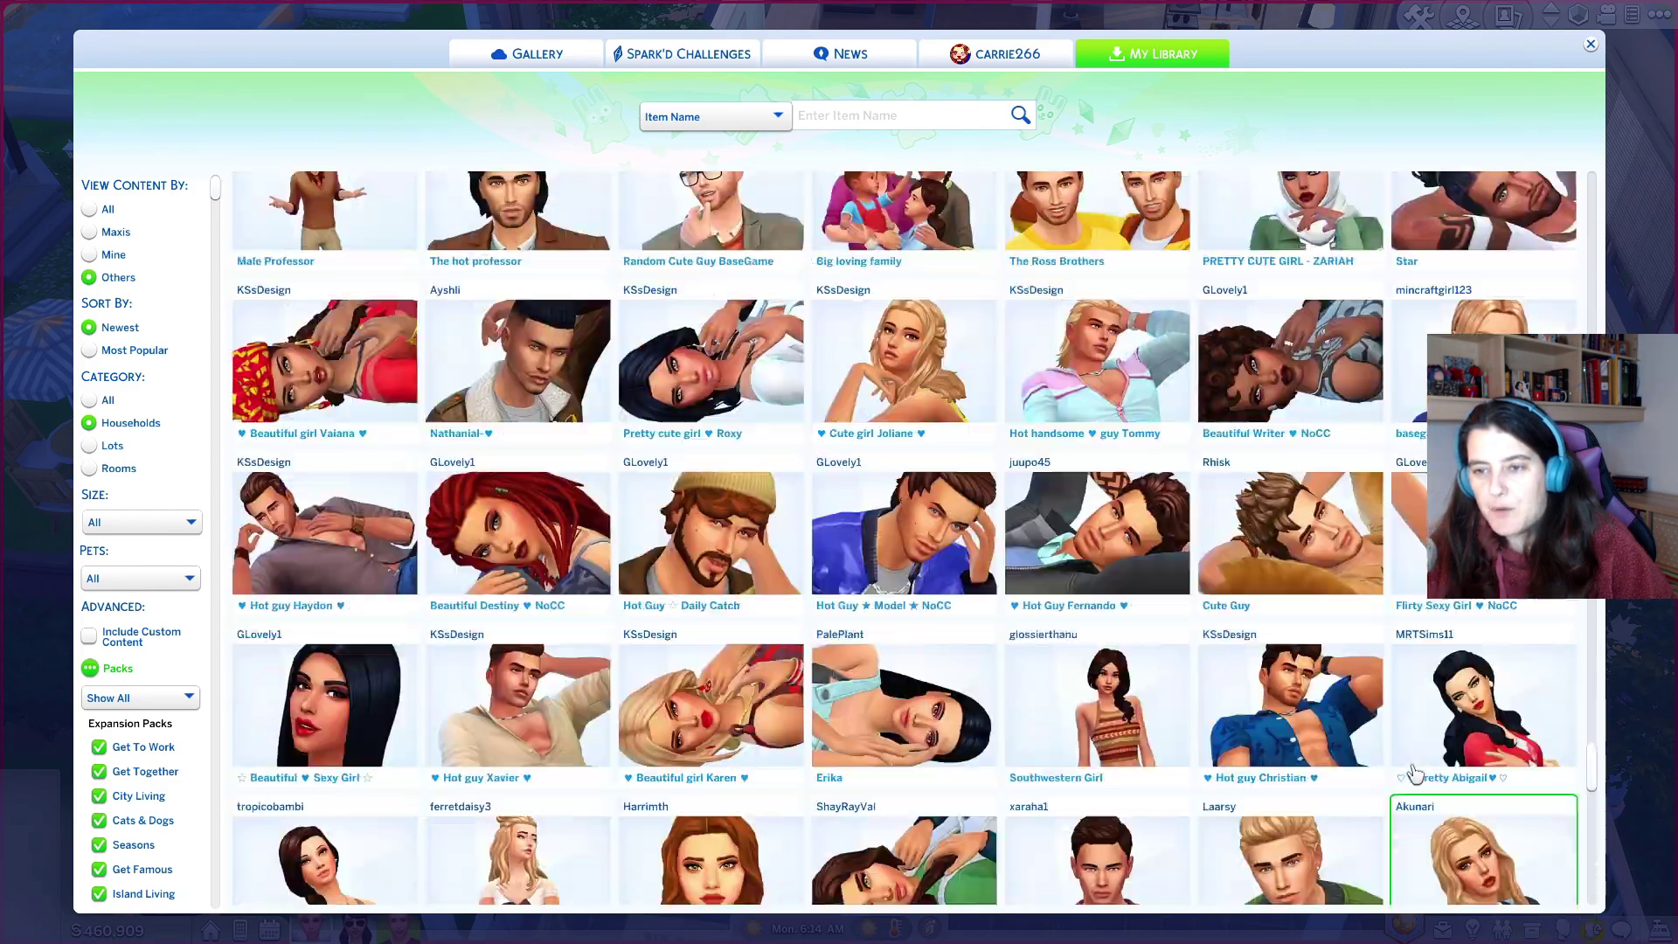
pyautogui.scroll(12, 1364, 699)
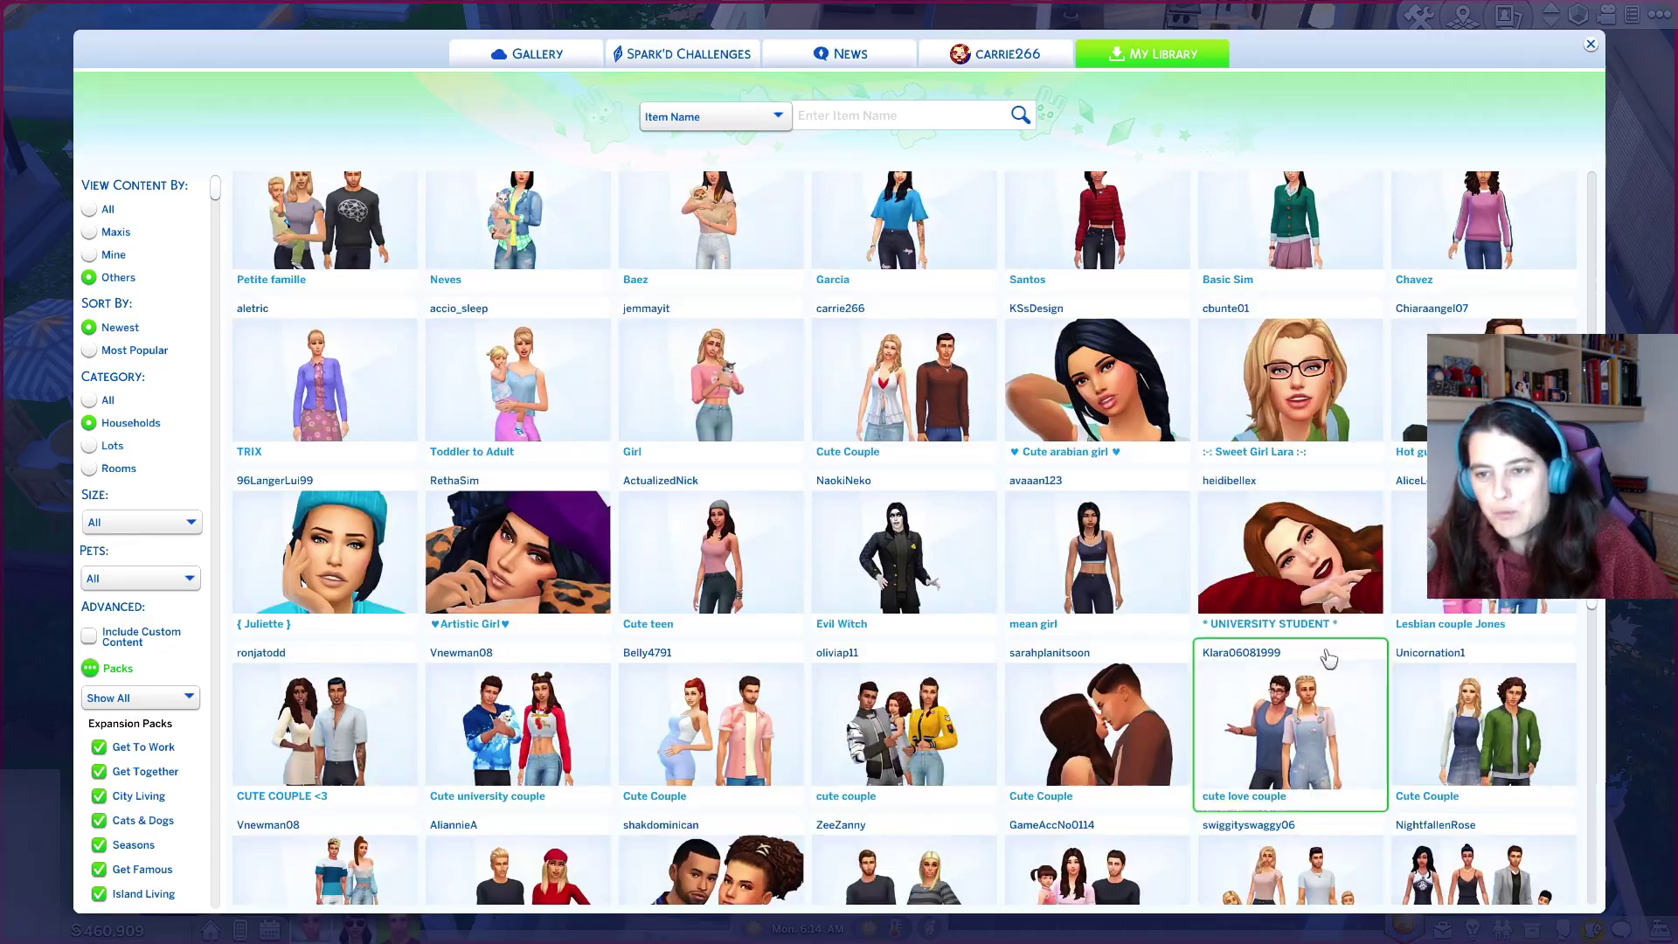
pyautogui.scroll(15, 1320, 652)
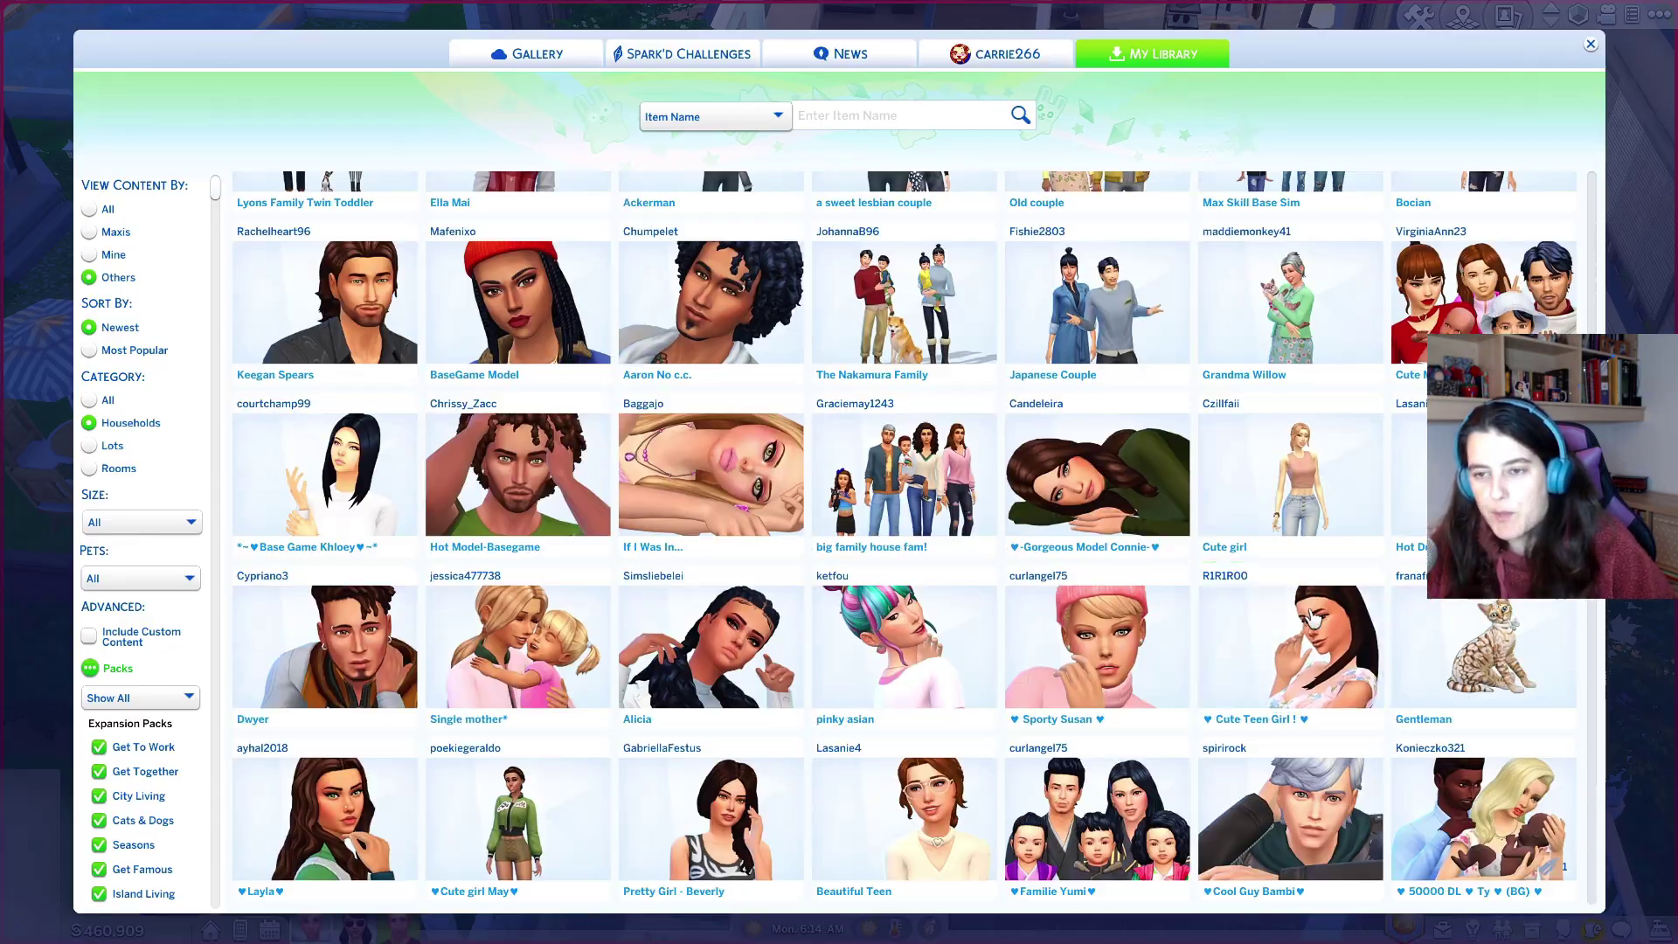
pyautogui.scroll(7, 1258, 585)
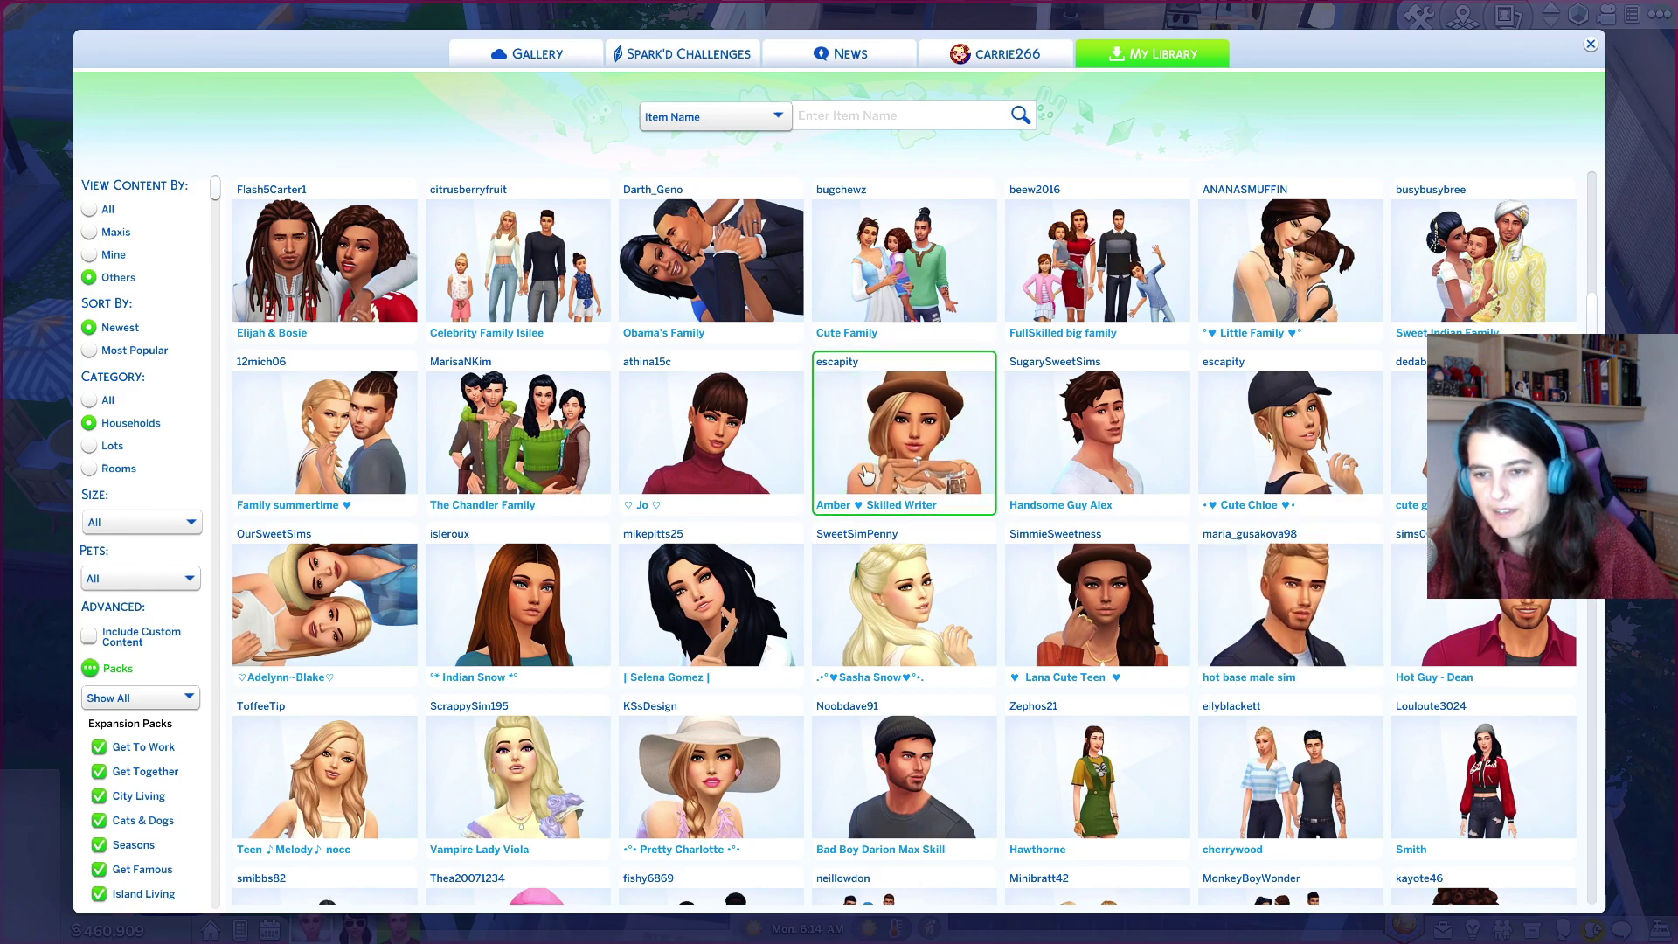
pyautogui.click(866, 474)
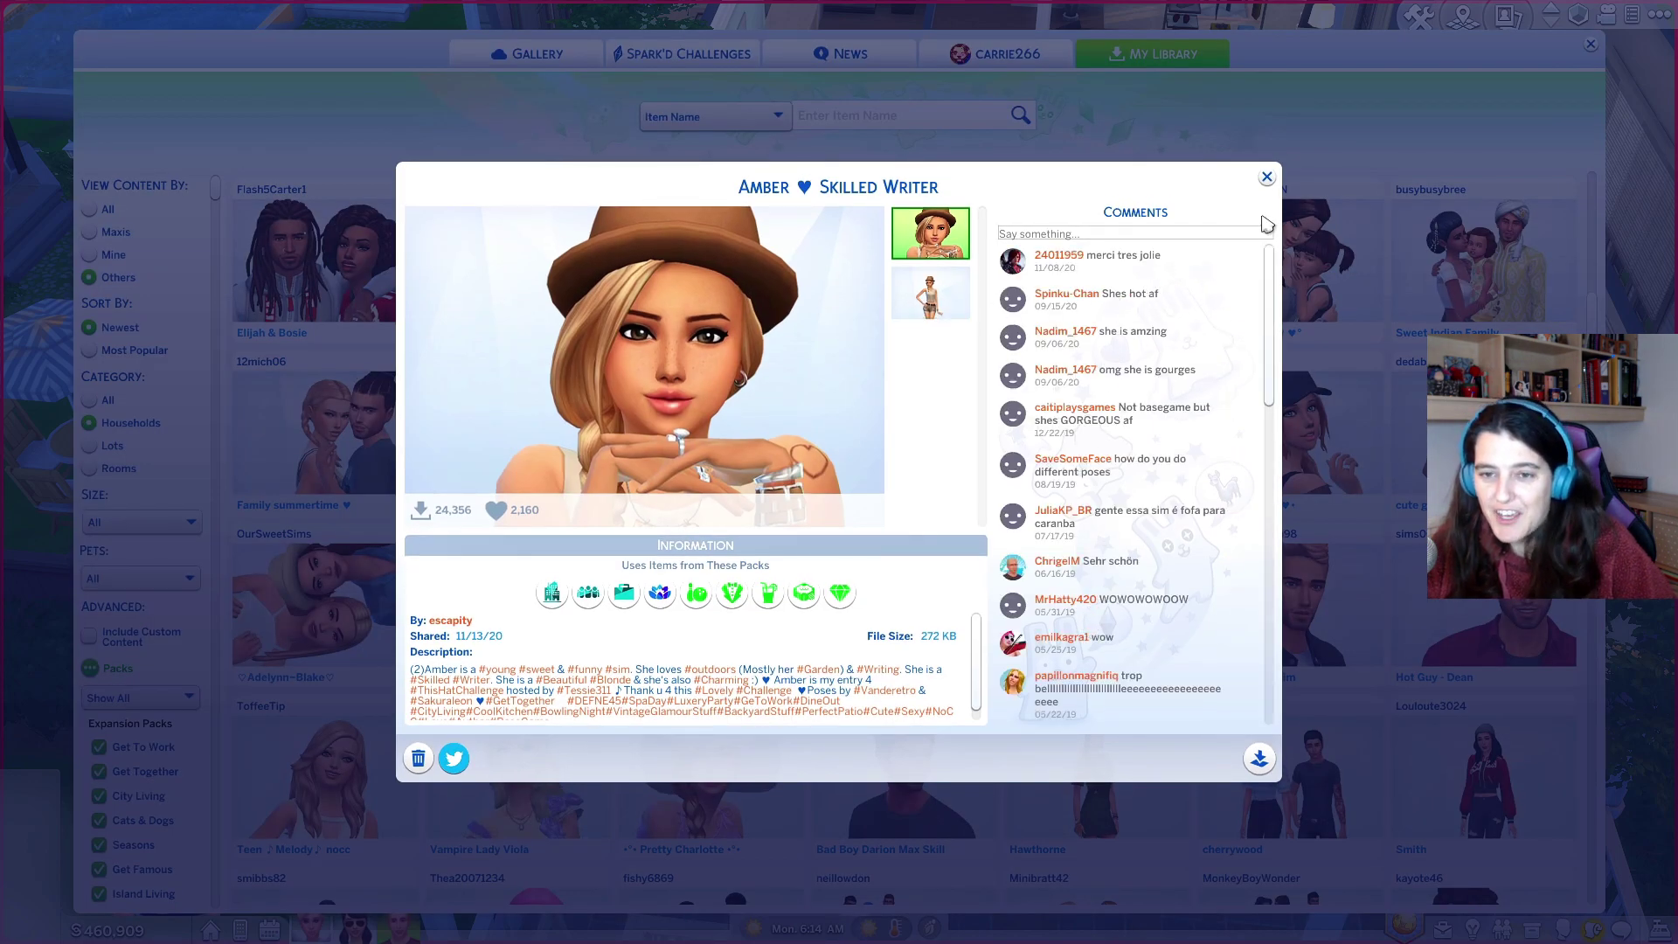
pyautogui.click(1267, 178)
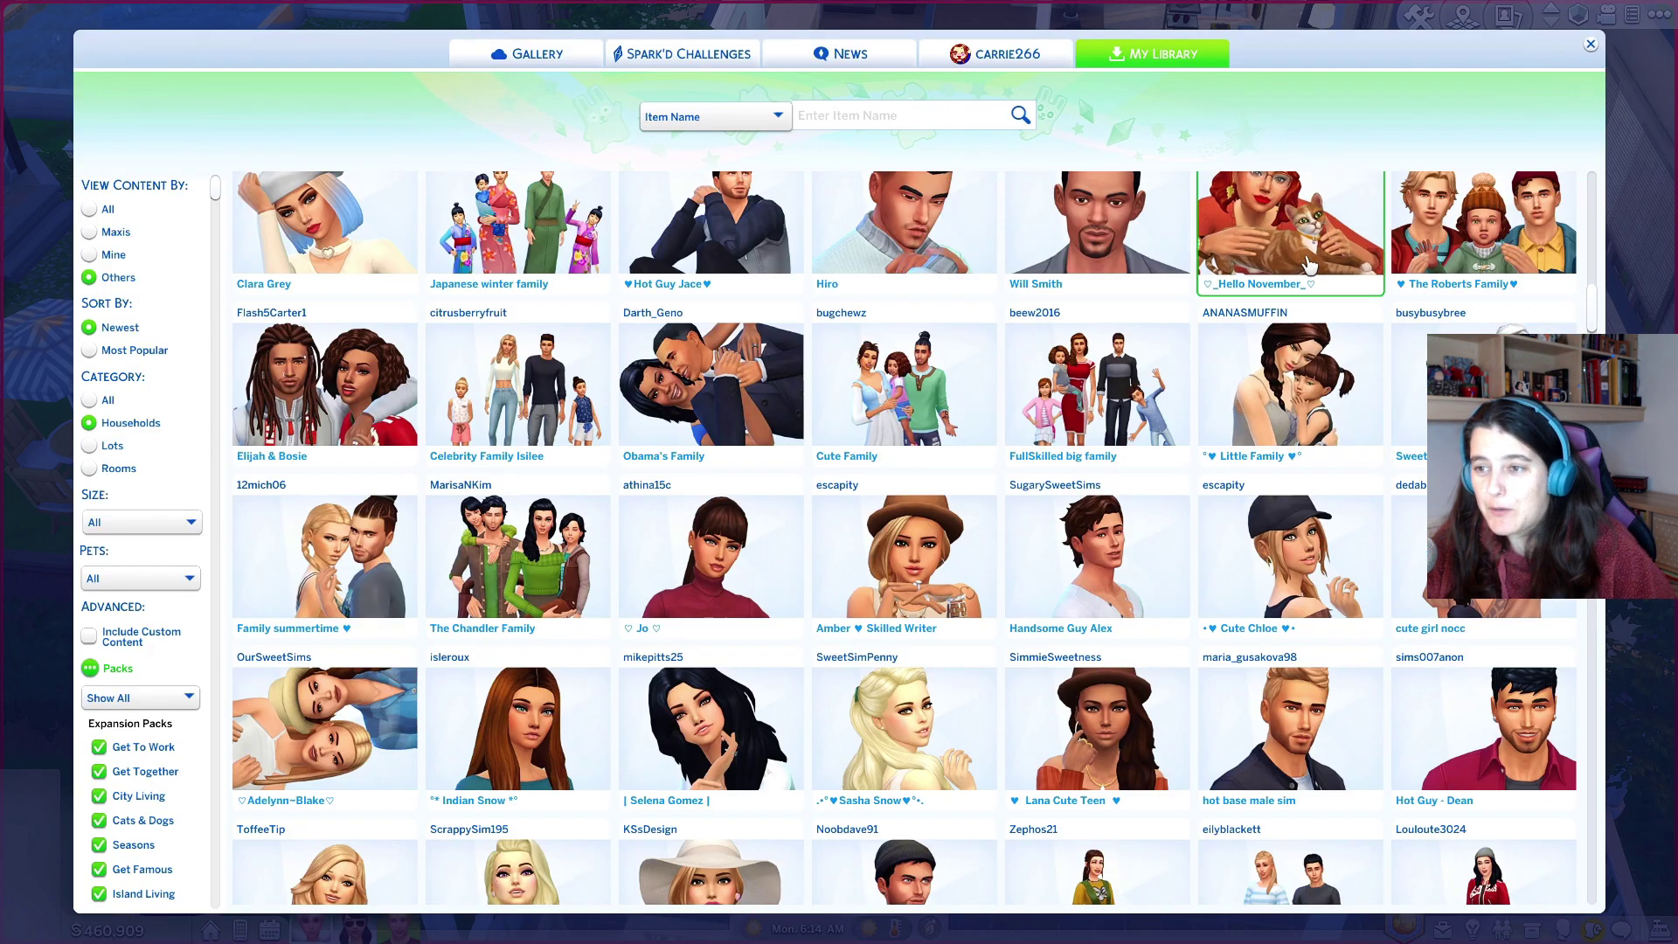
pyautogui.scroll(3, 1308, 265)
pyautogui.click(1486, 463)
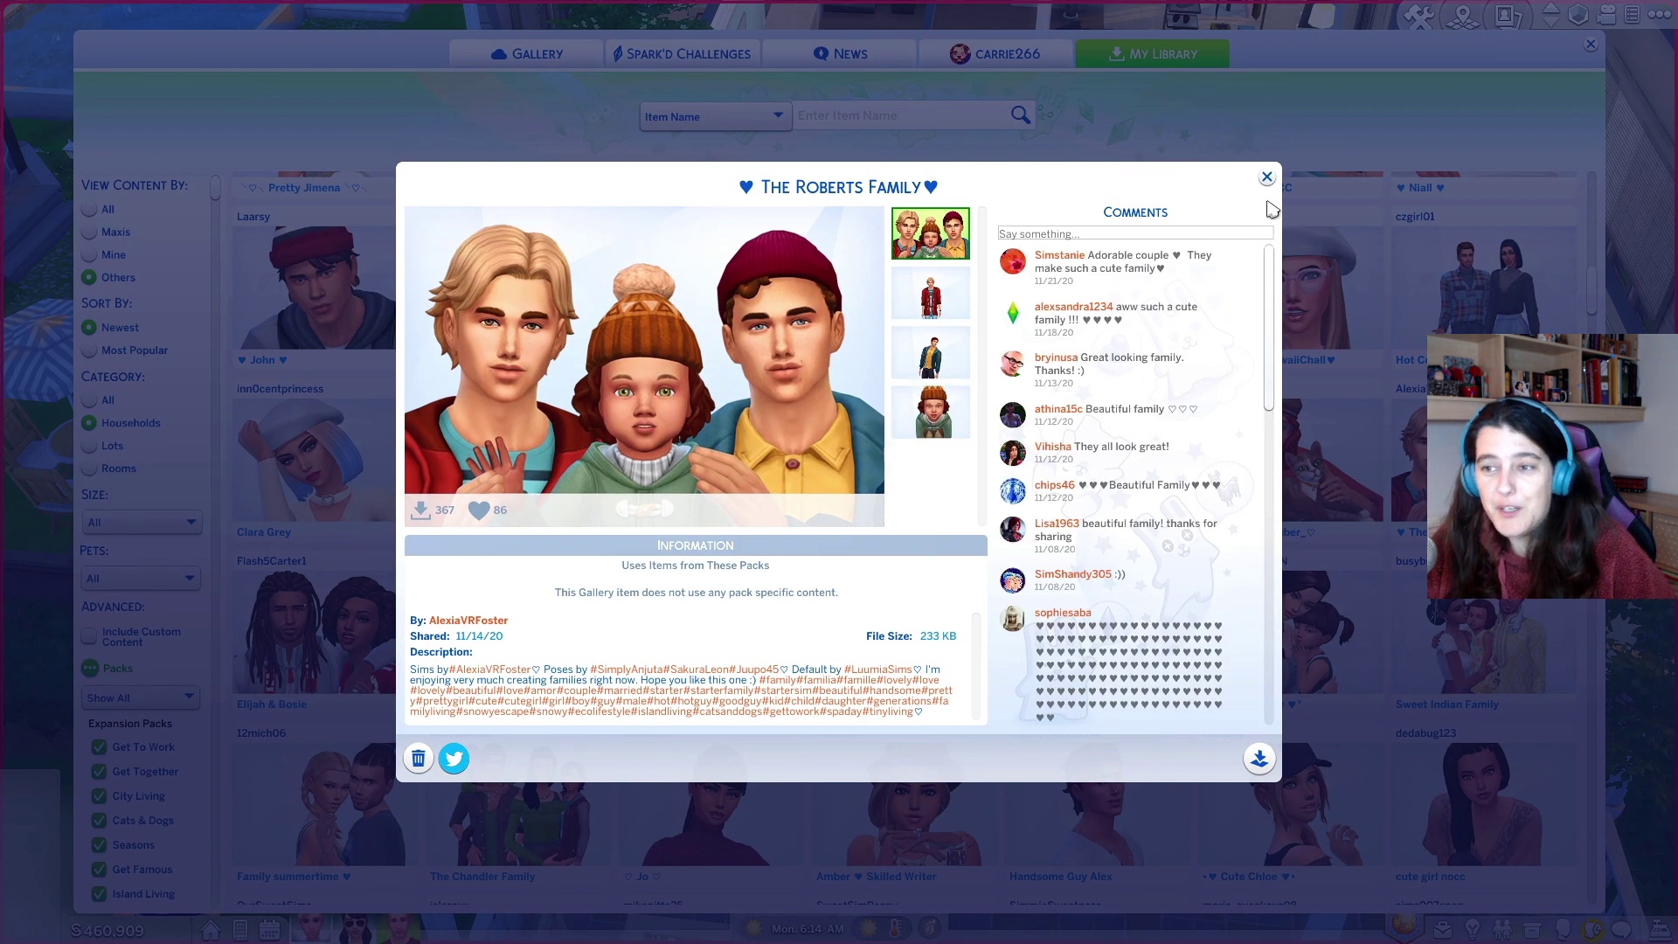
pyautogui.press('Escape')
pyautogui.scroll(-10, 756, 450)
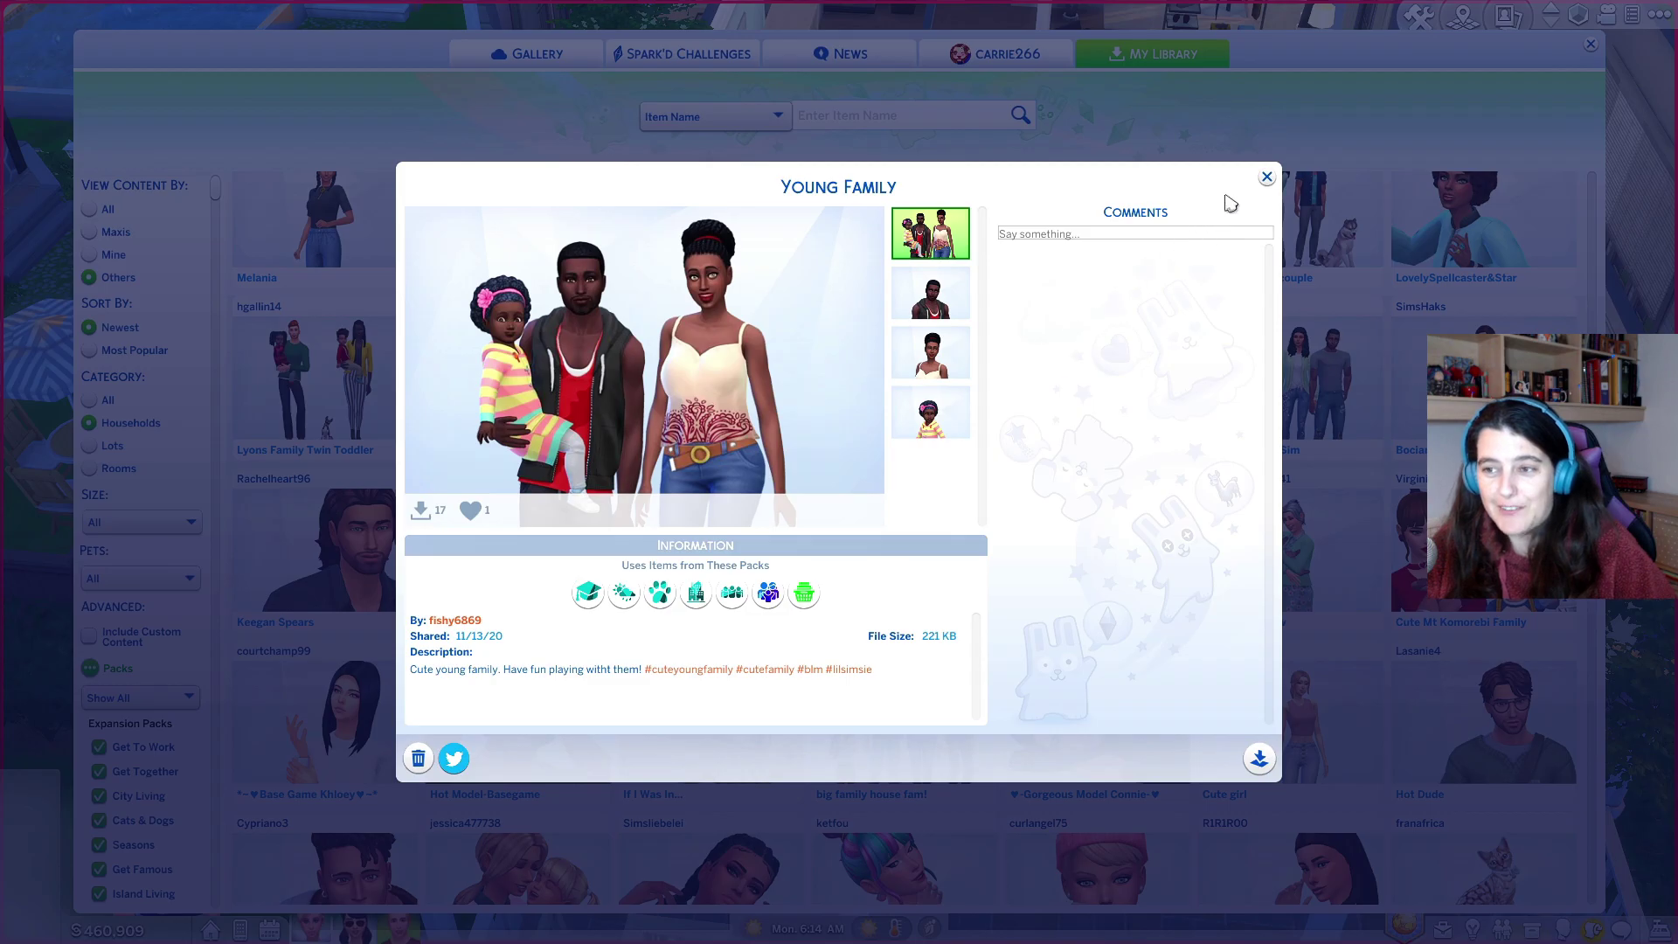
pyautogui.press('Escape')
pyautogui.scroll(-10, 1061, 569)
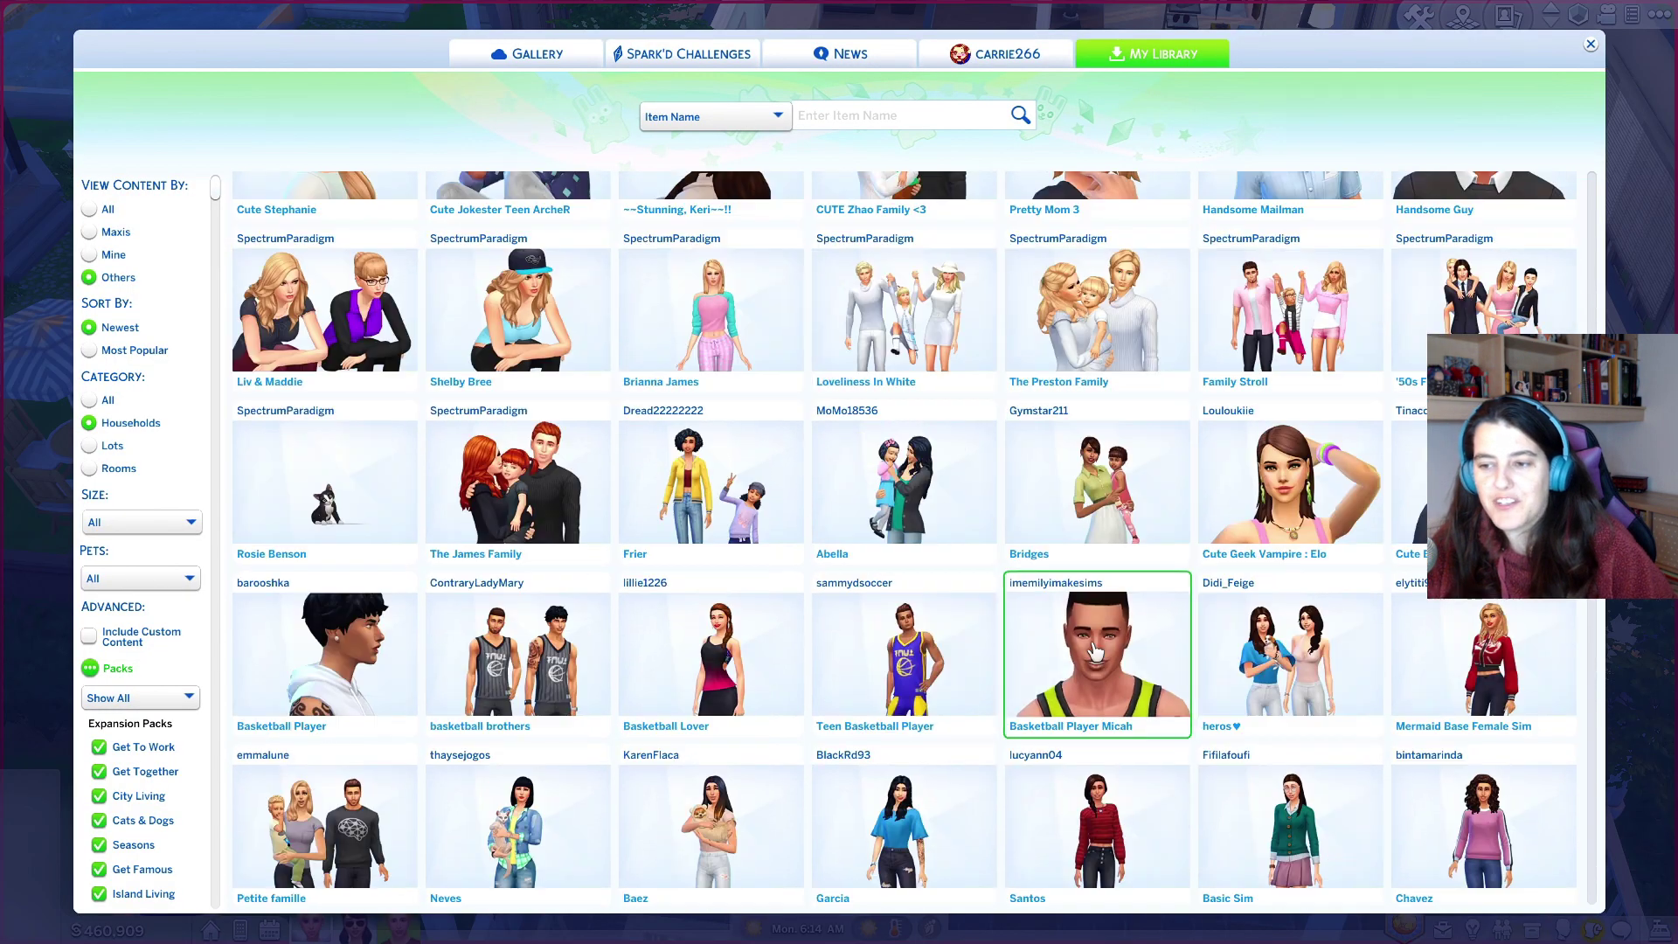
pyautogui.scroll(-15, 1095, 651)
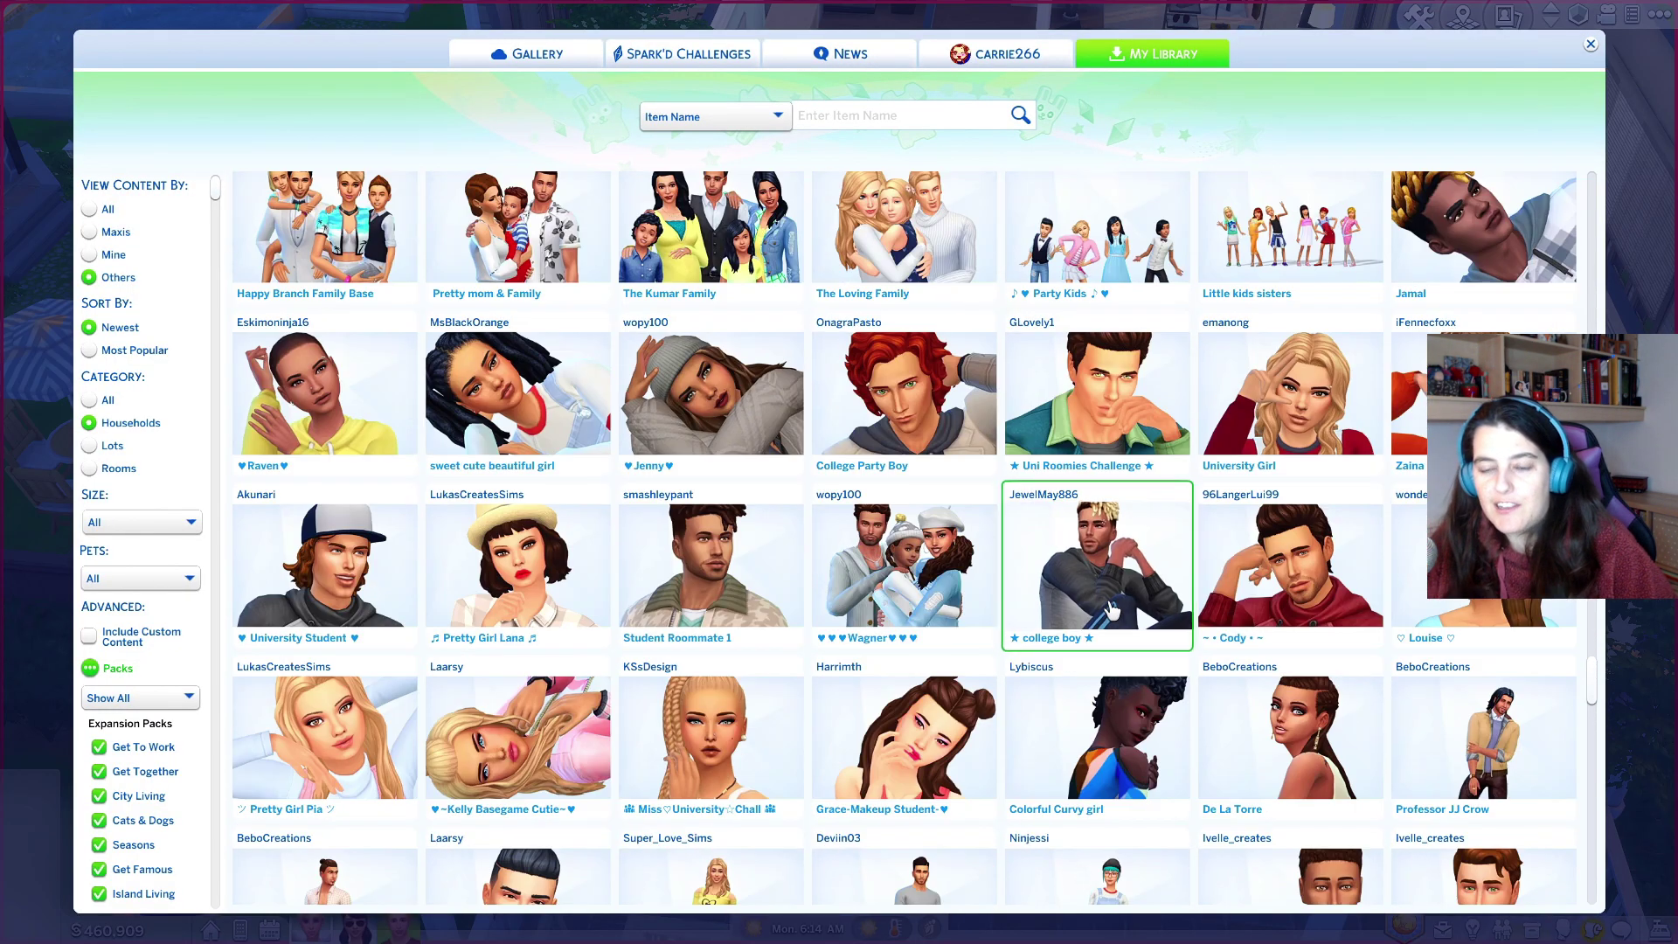
pyautogui.scroll(-15, 1110, 610)
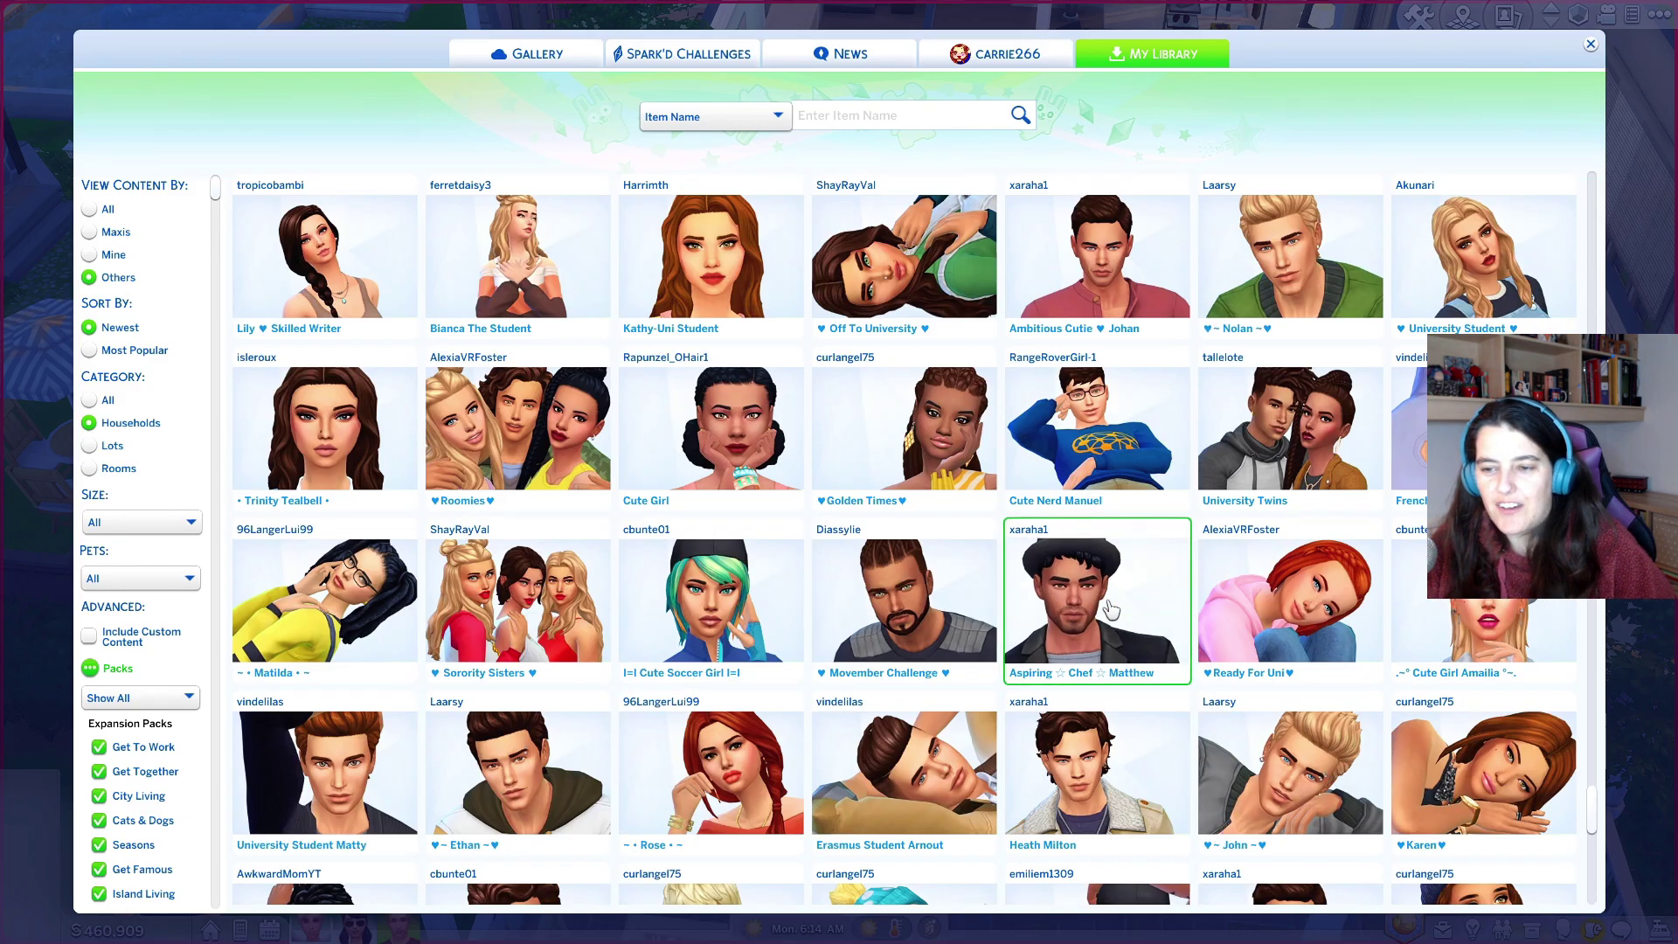
pyautogui.scroll(-15, 1110, 609)
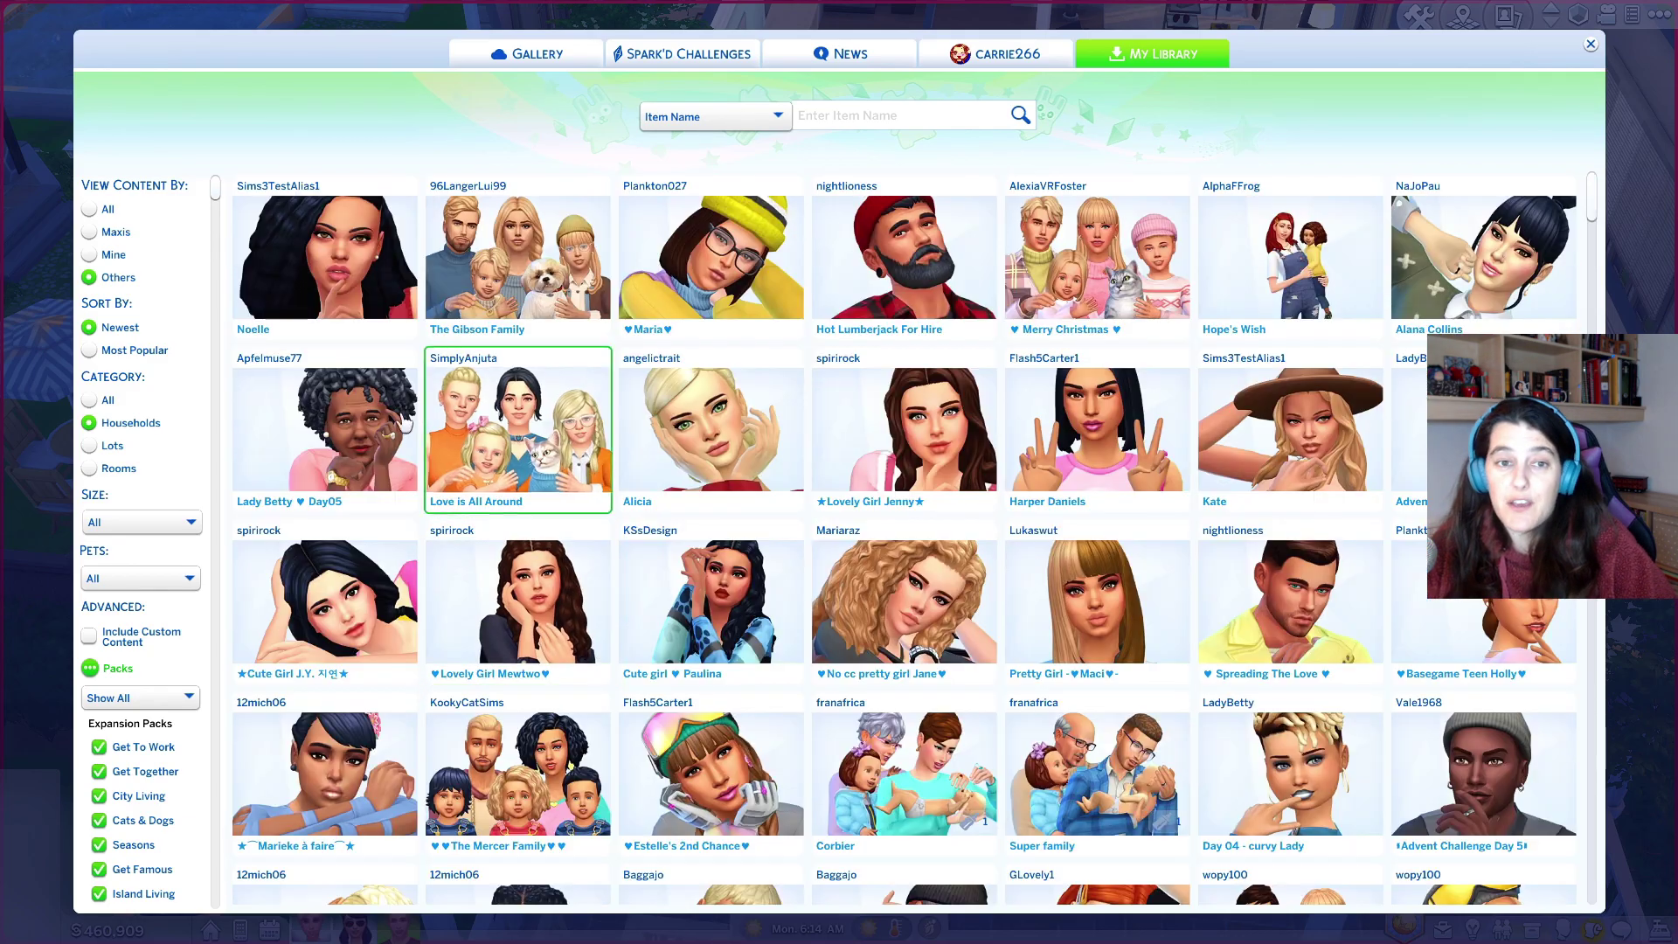
pyautogui.click(537, 53)
# - Set Category to Households and run a #nocc hashtag search in the Gallery
pyautogui.click(715, 116)
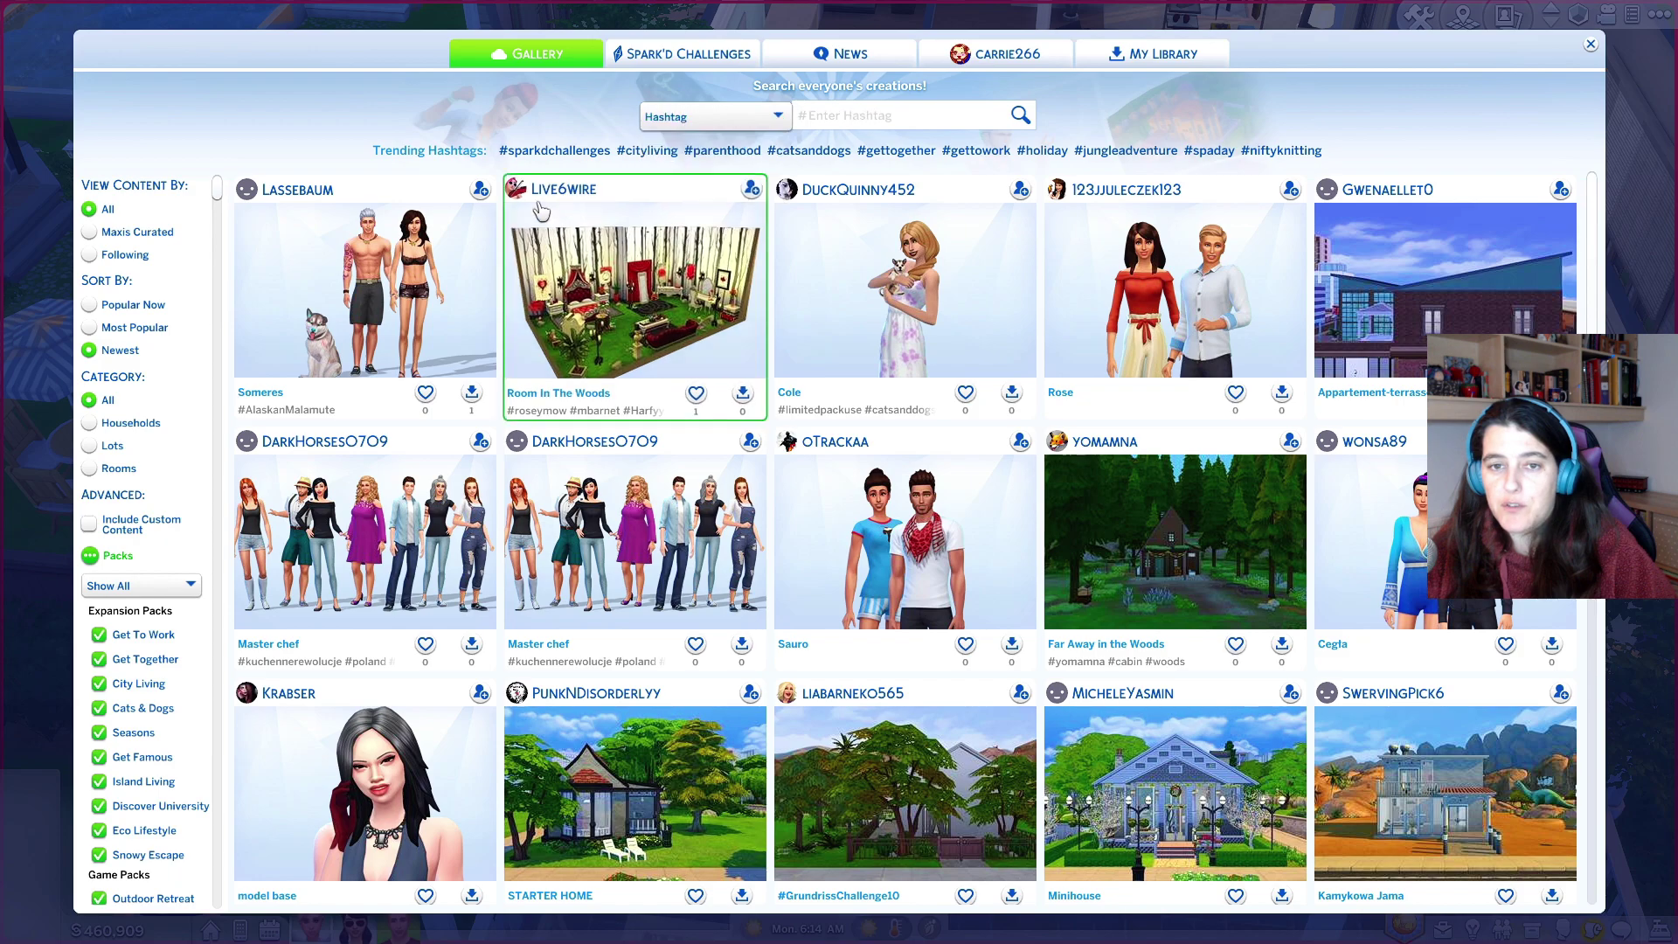
pyautogui.click(108, 423)
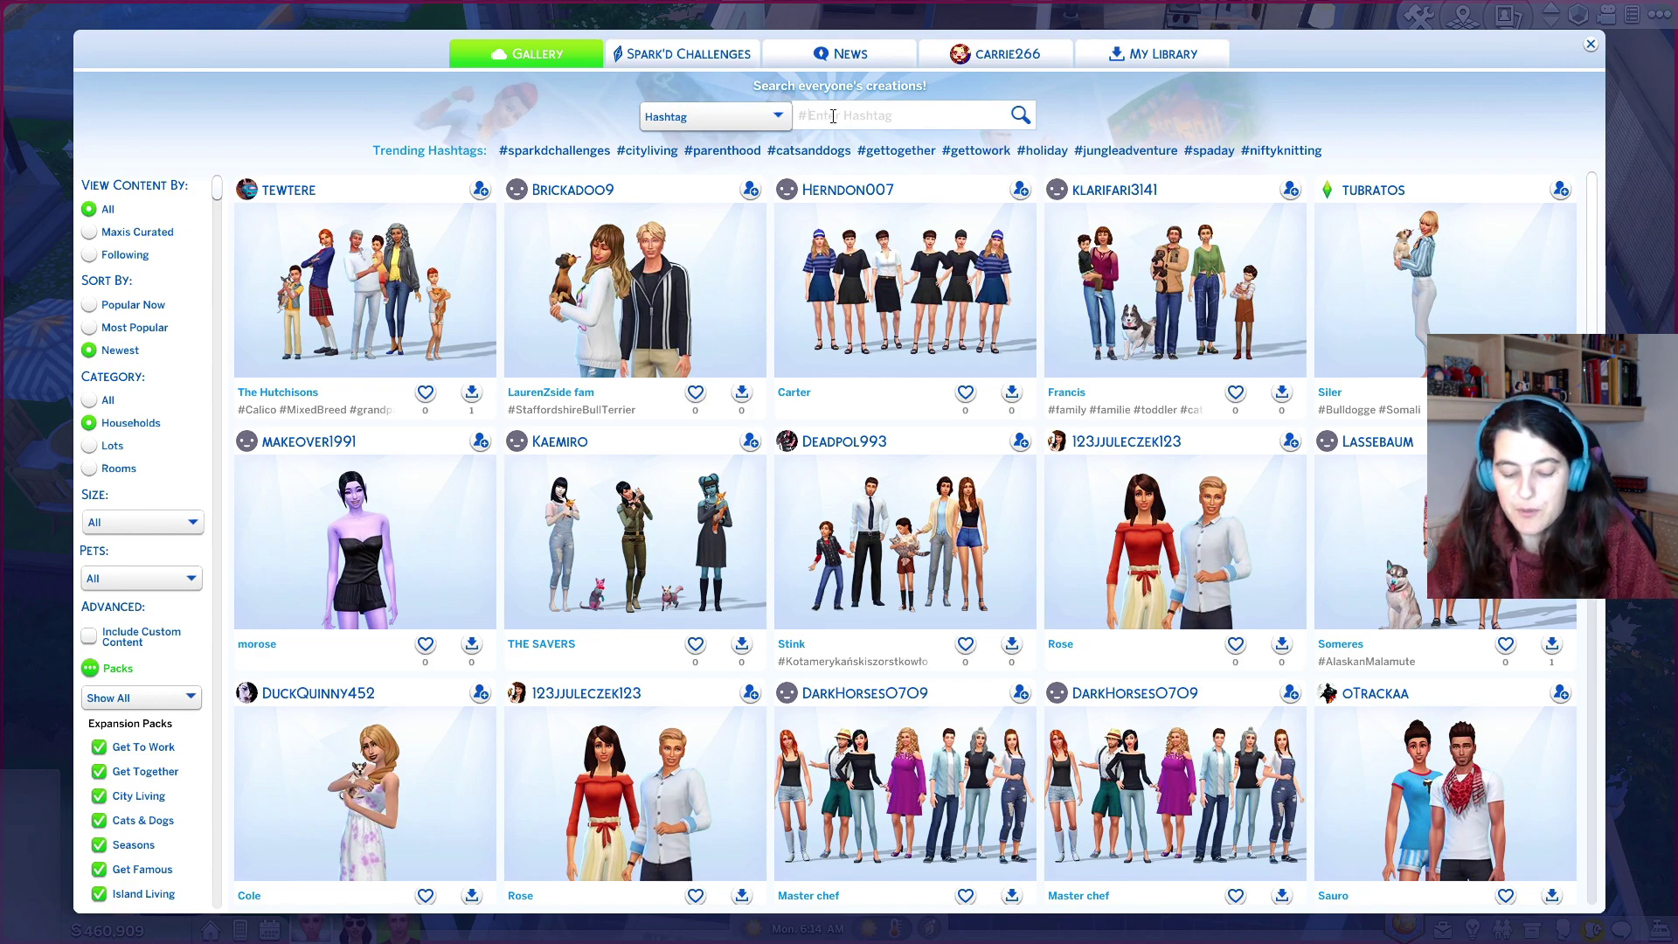
pyautogui.click(833, 115)
pyautogui.write('c')
pyautogui.press('BackSpace')
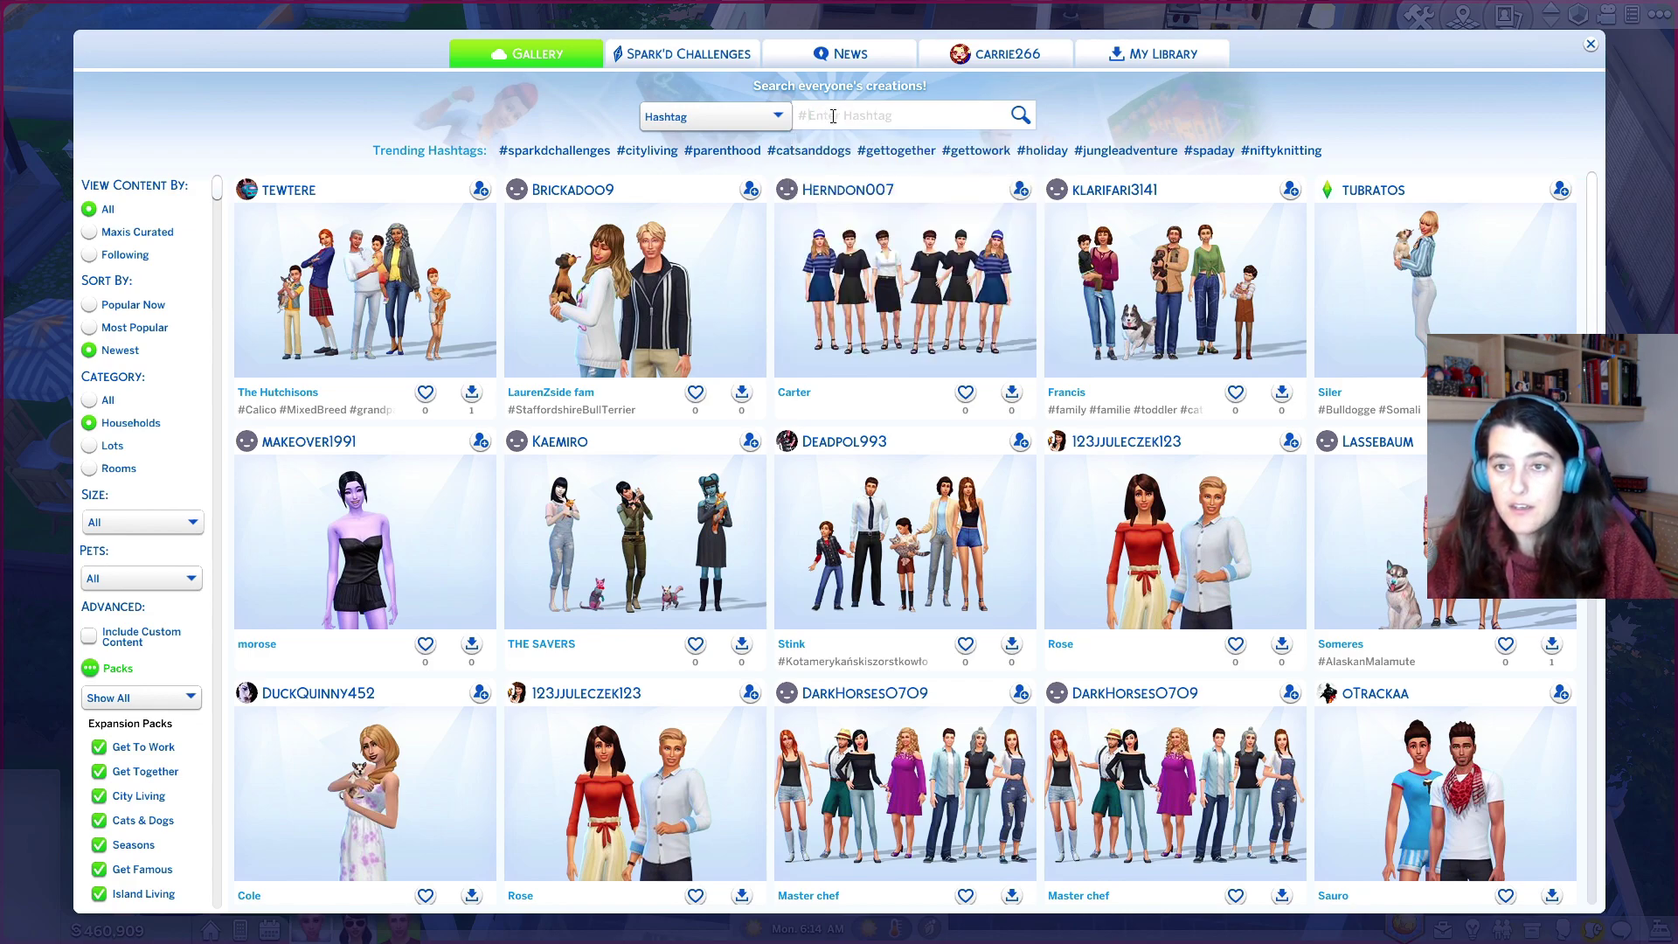
pyautogui.write('nocc')
pyautogui.press('Return')
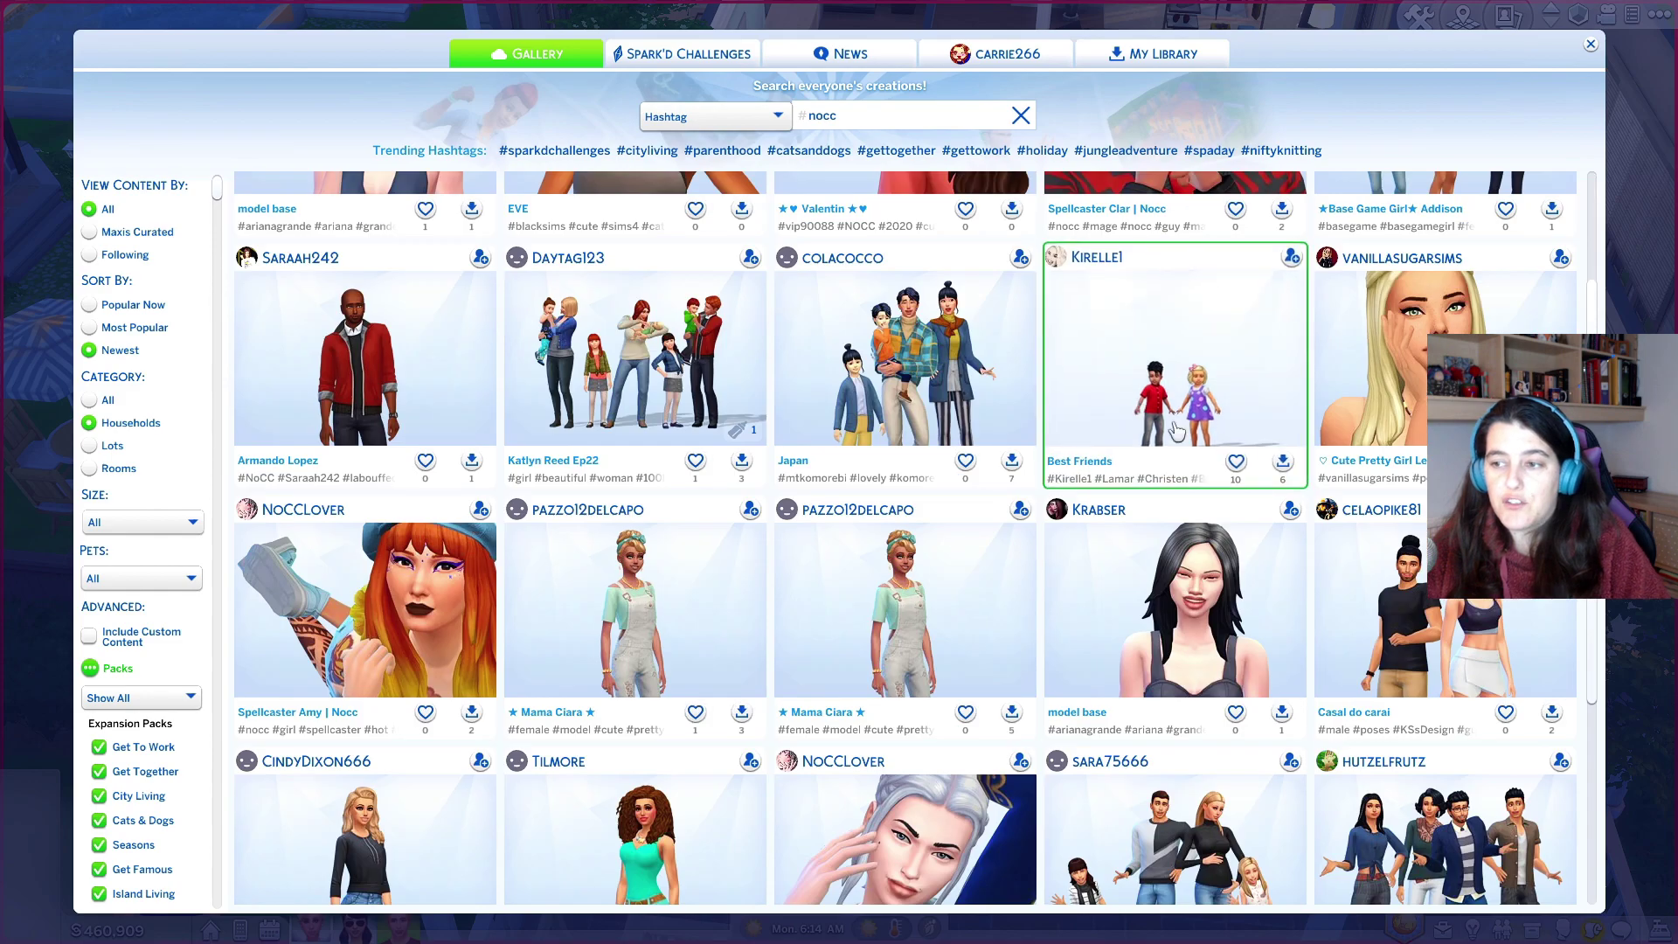
# - Open the details of the ★Base Game Girl★ Addison household
pyautogui.scroll(-5, 1176, 429)
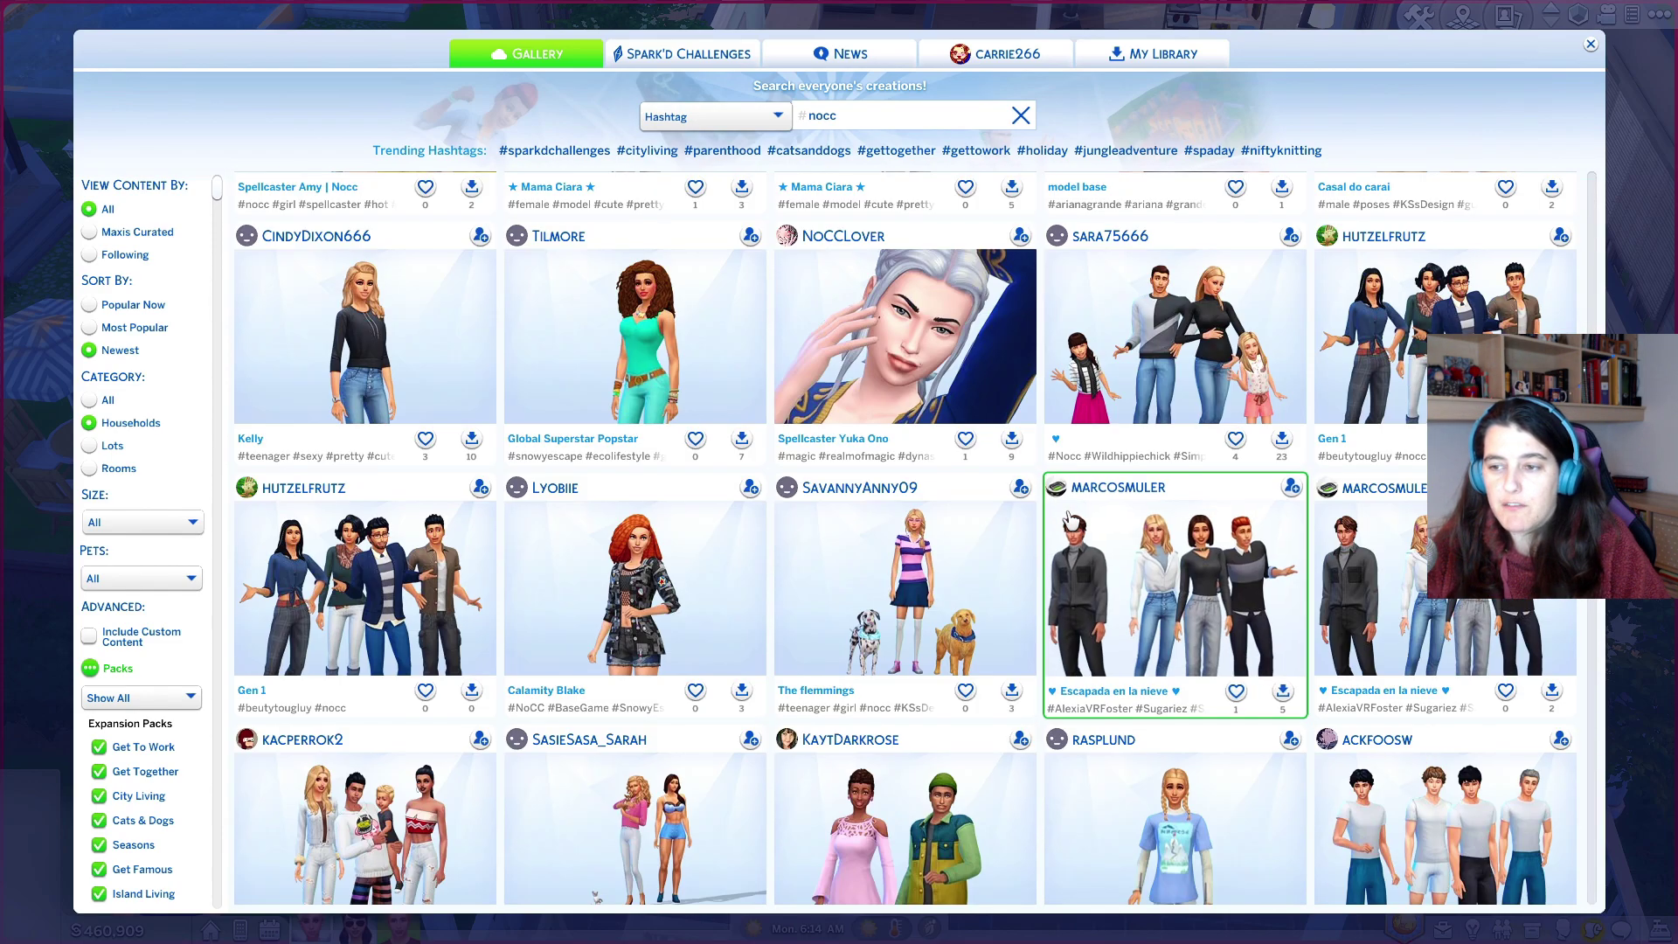
pyautogui.scroll(-4, 1068, 519)
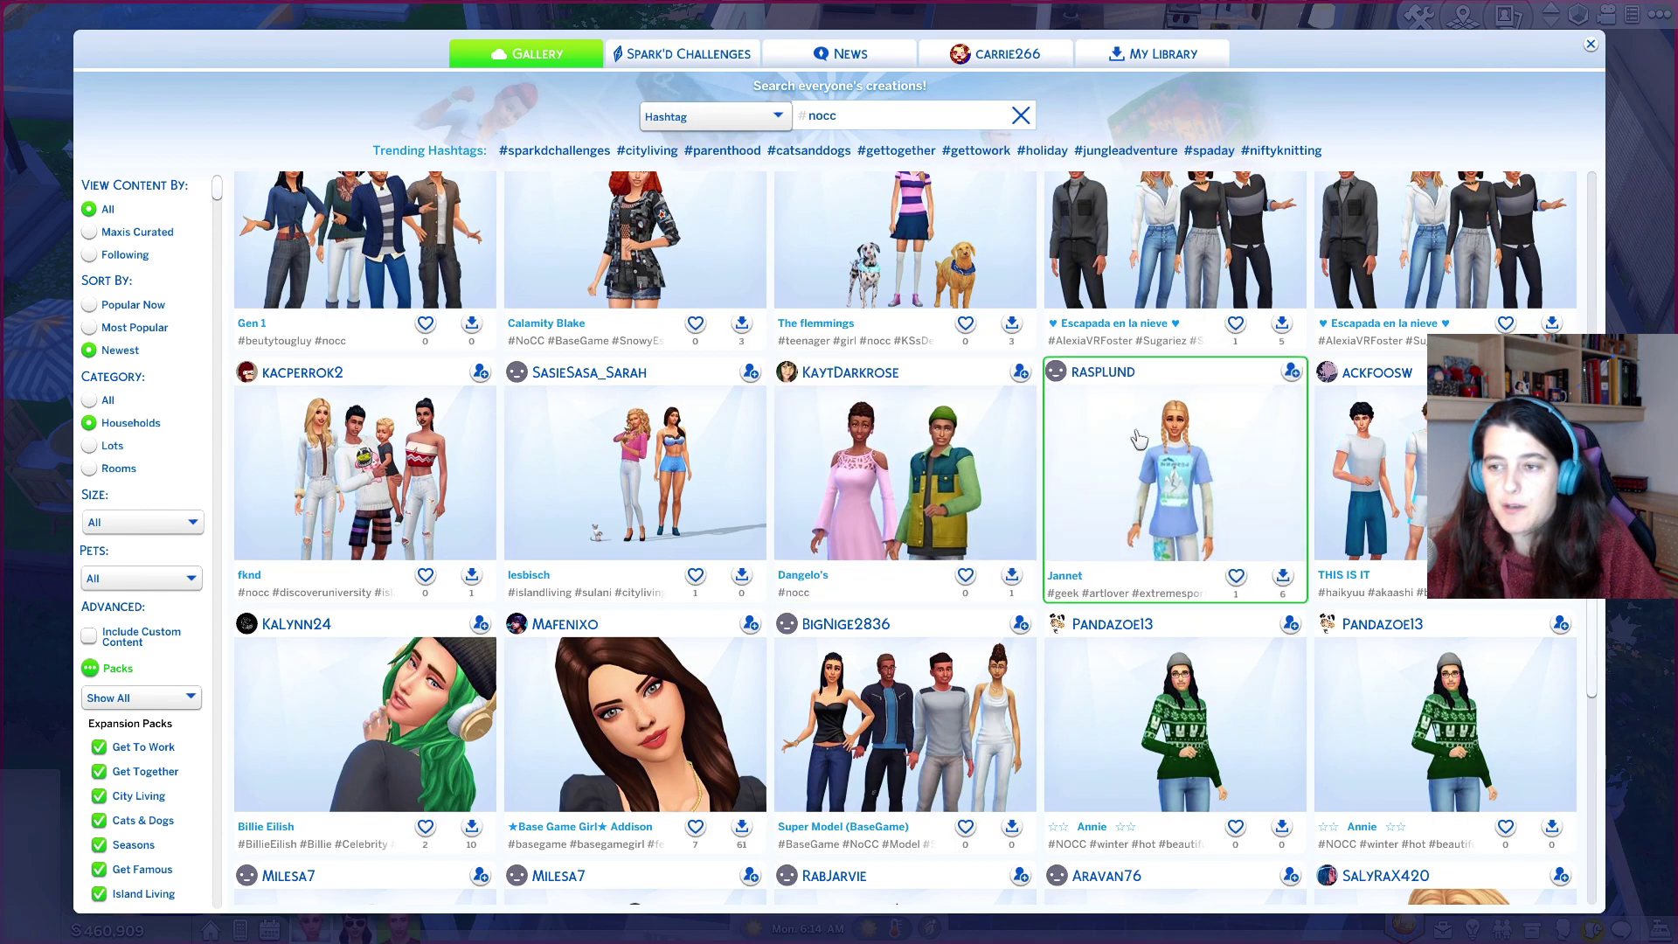
pyautogui.scroll(-3, 1139, 440)
pyautogui.click(636, 463)
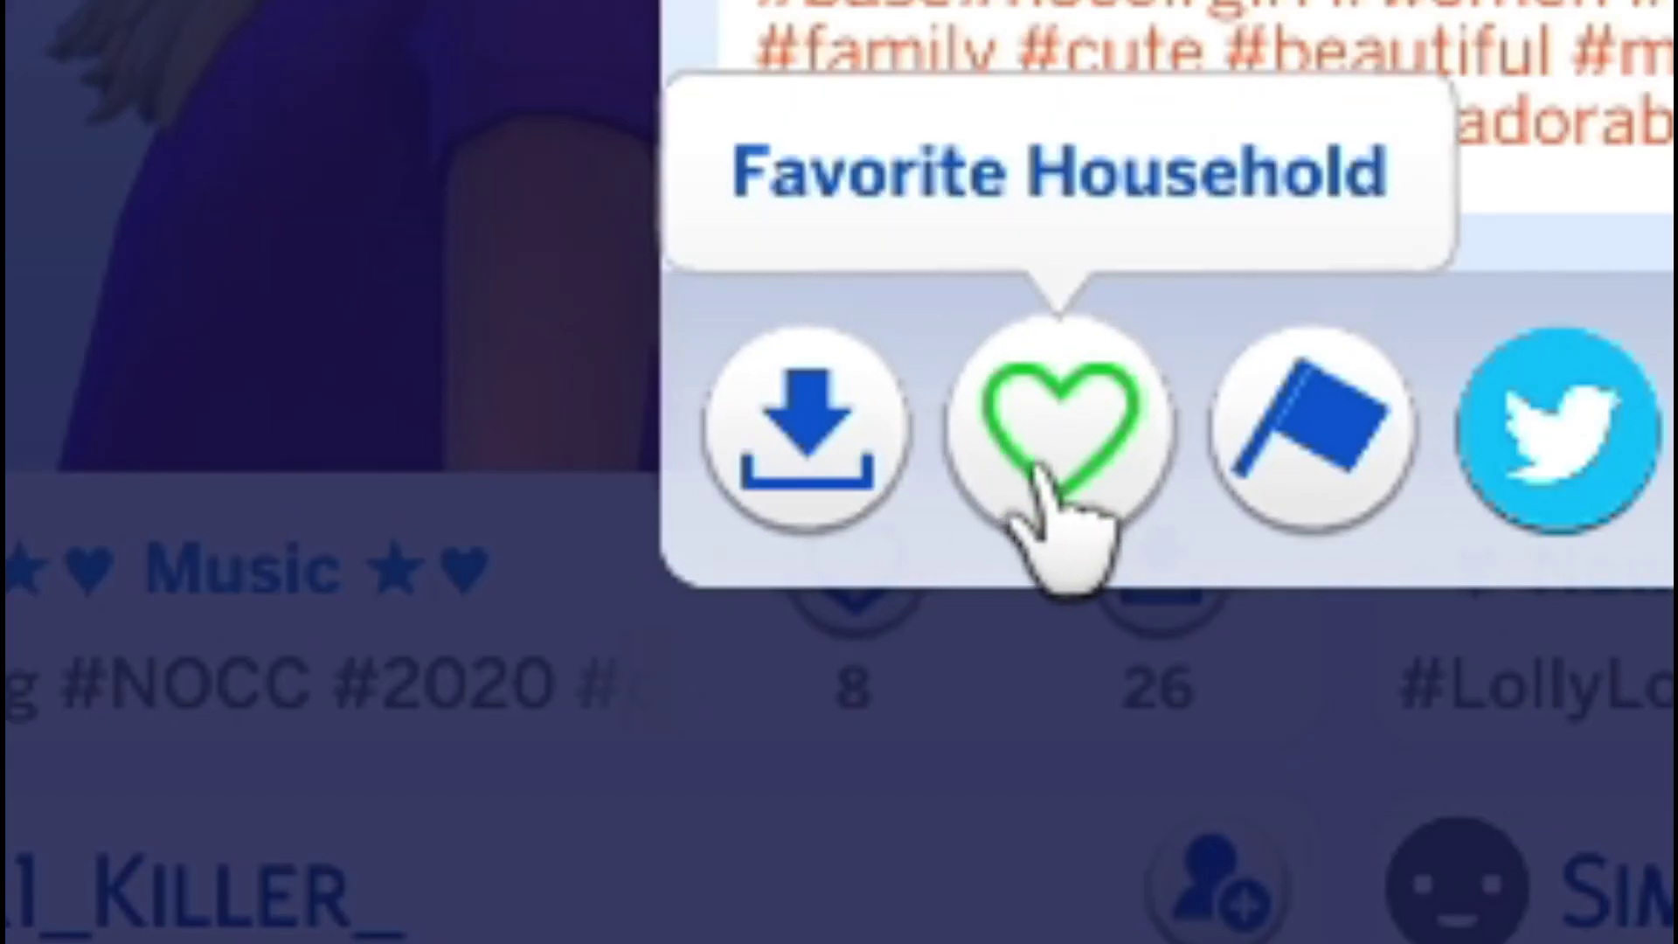
# - Save the Base Game Girl Addison household to My Library
pyautogui.click(818, 497)
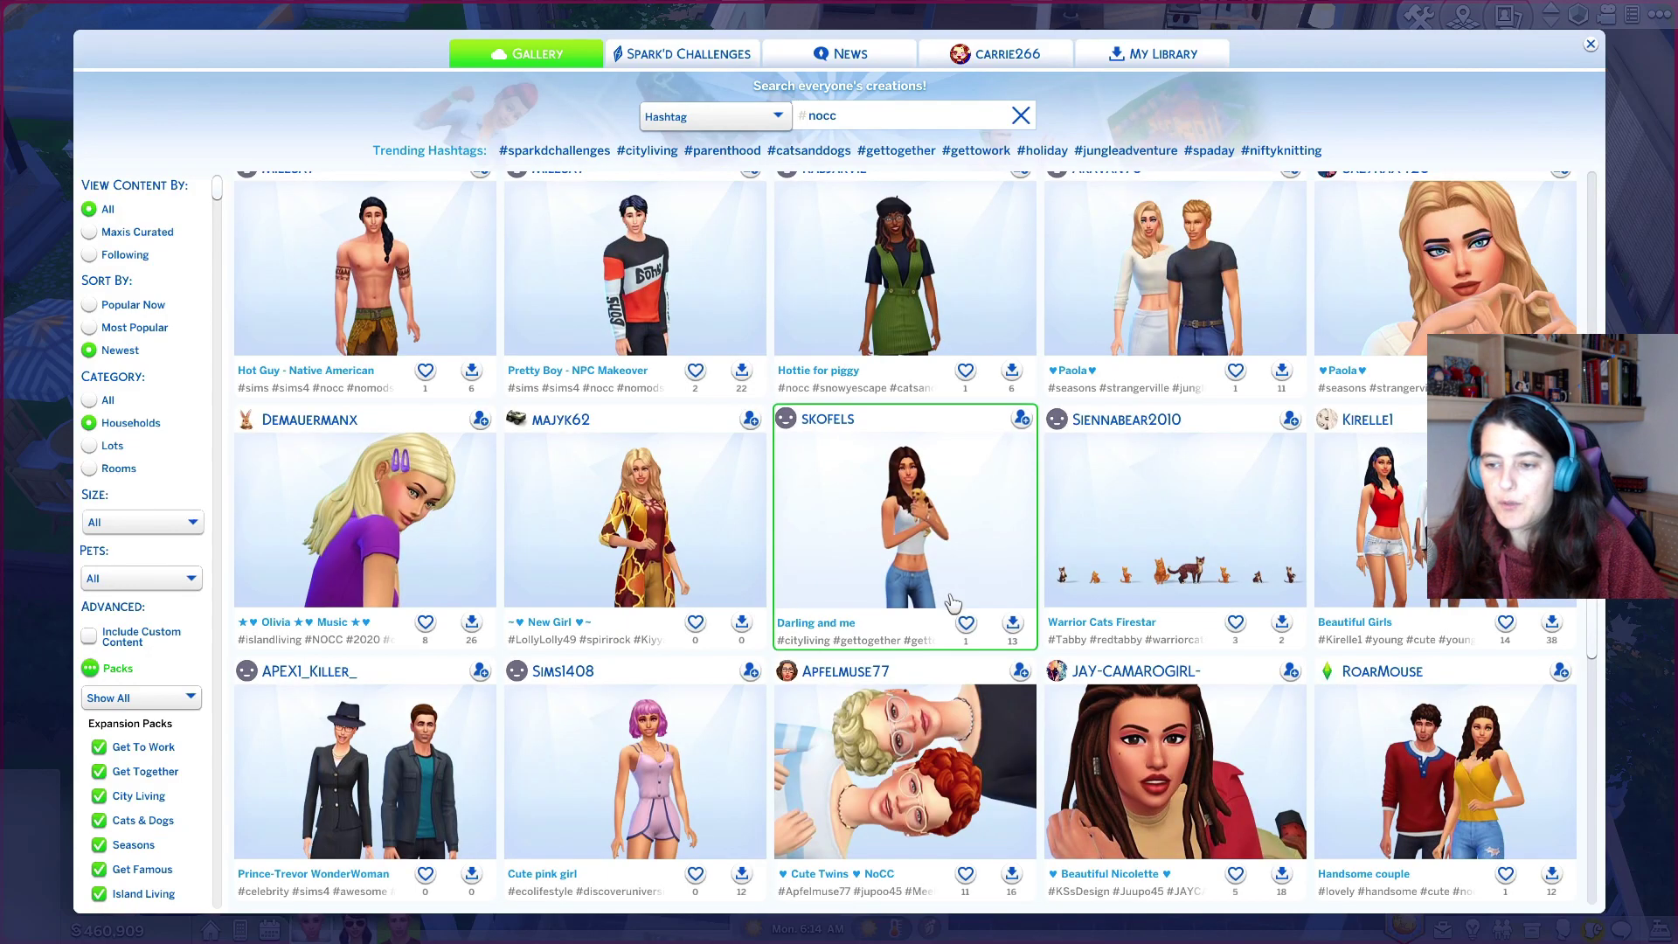
# - Download Beautiful Nicolette, close its details, then download New game Nat to My Library
pyautogui.scroll(-2, 963, 596)
pyautogui.click(1099, 406)
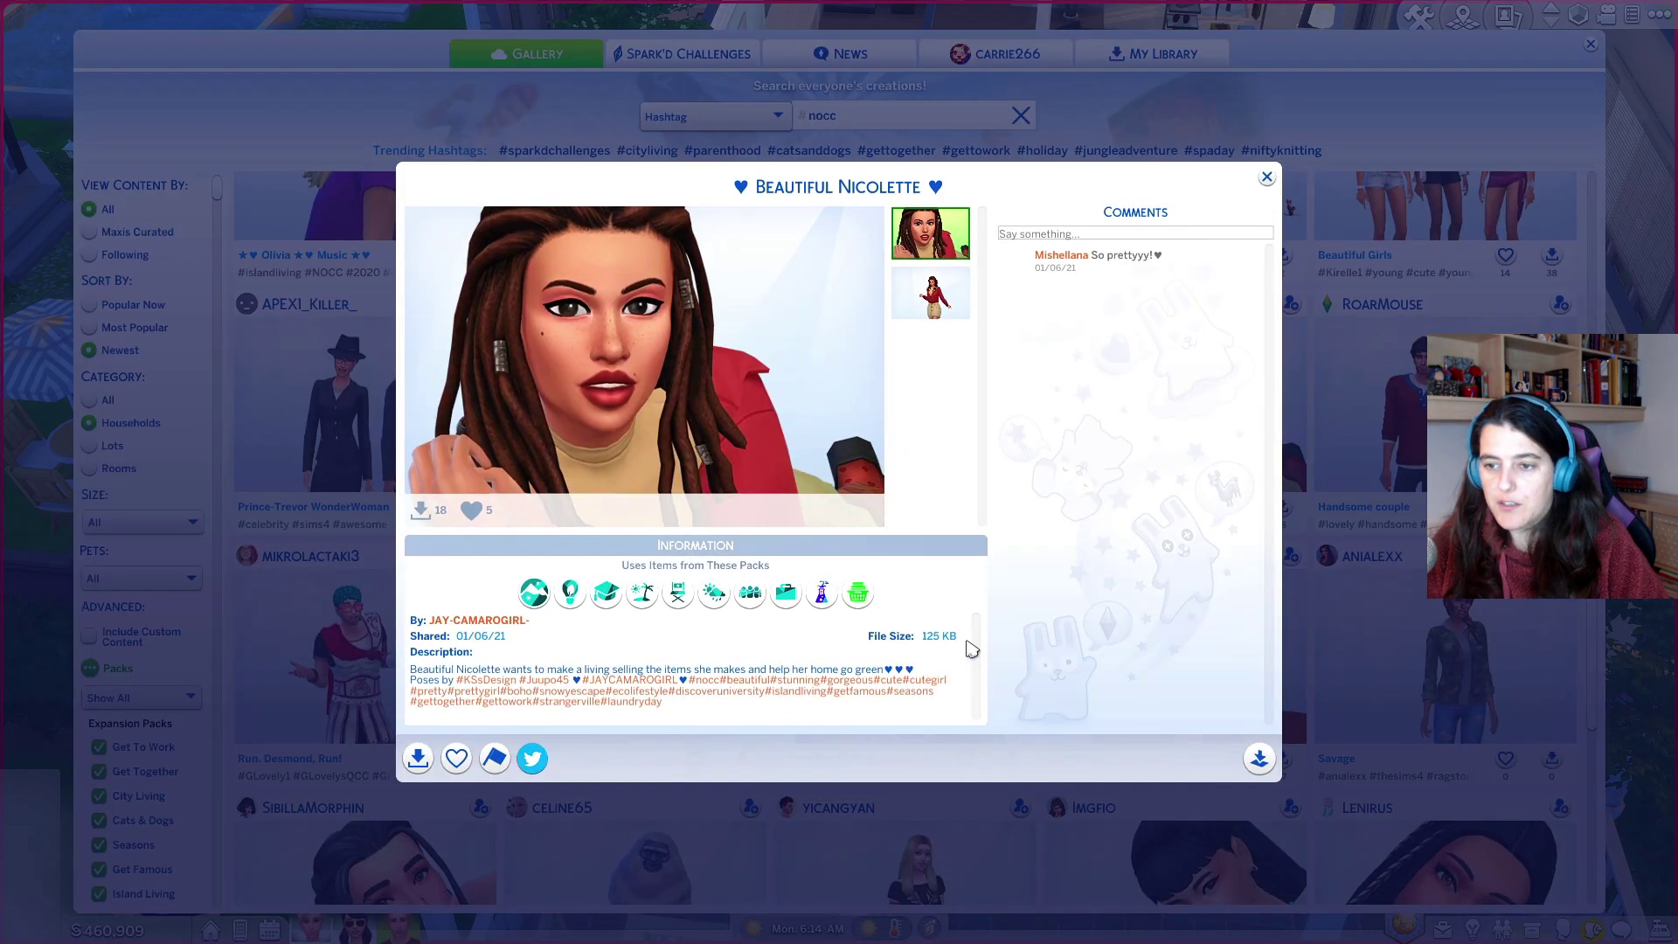
pyautogui.click(418, 758)
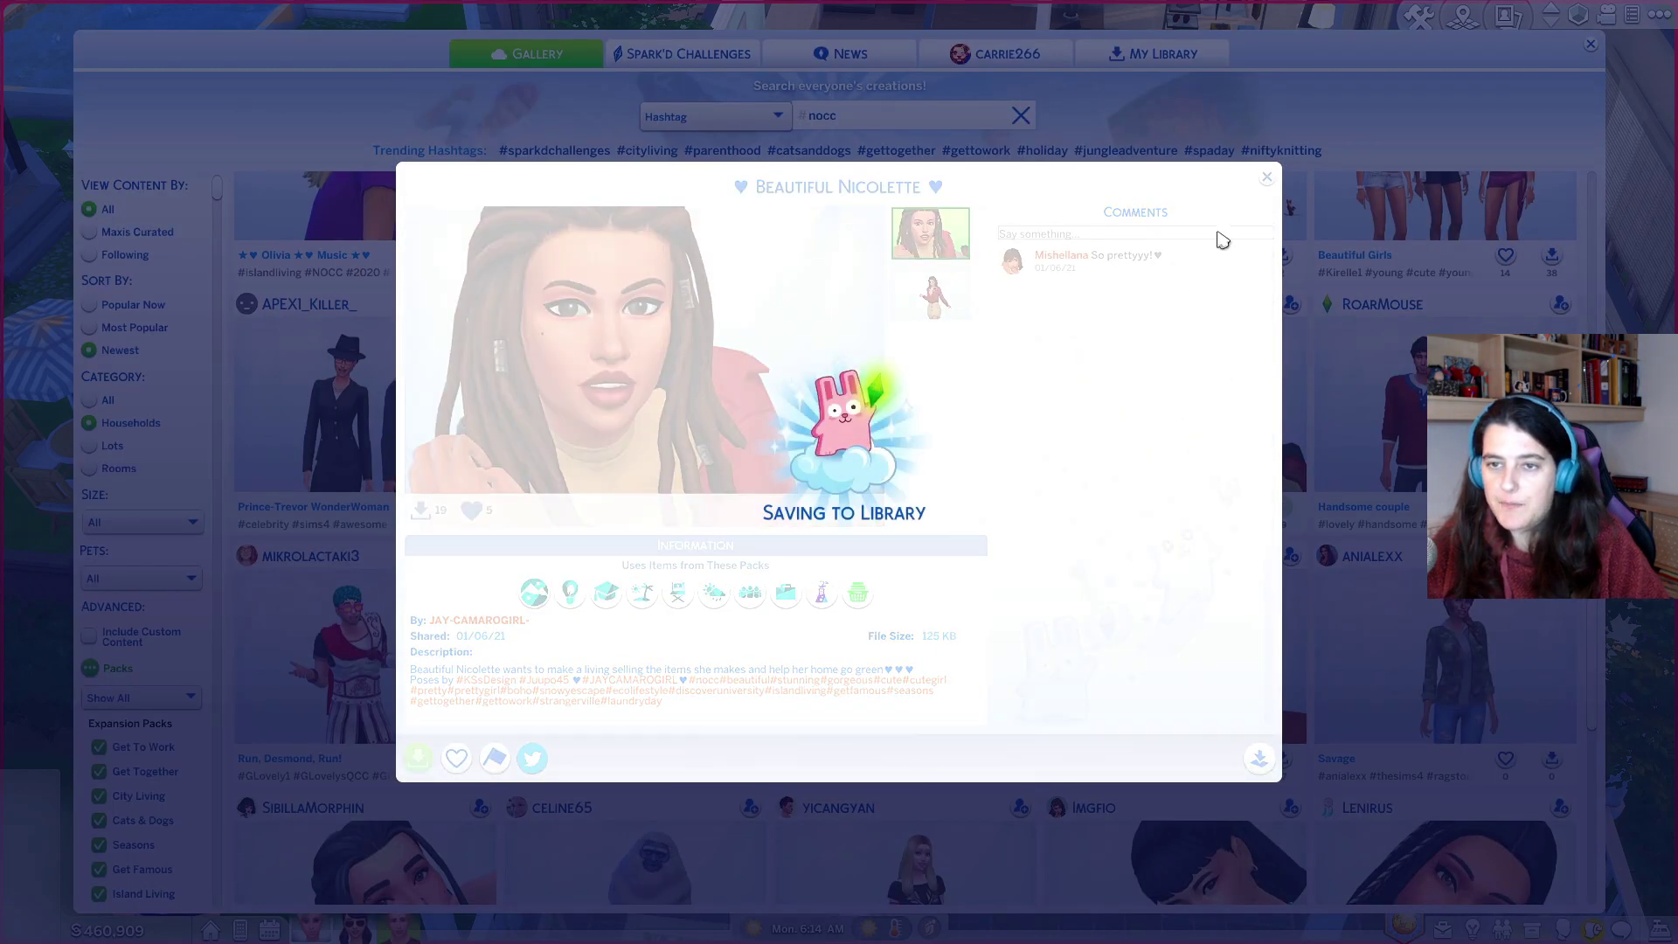
pyautogui.click(1267, 177)
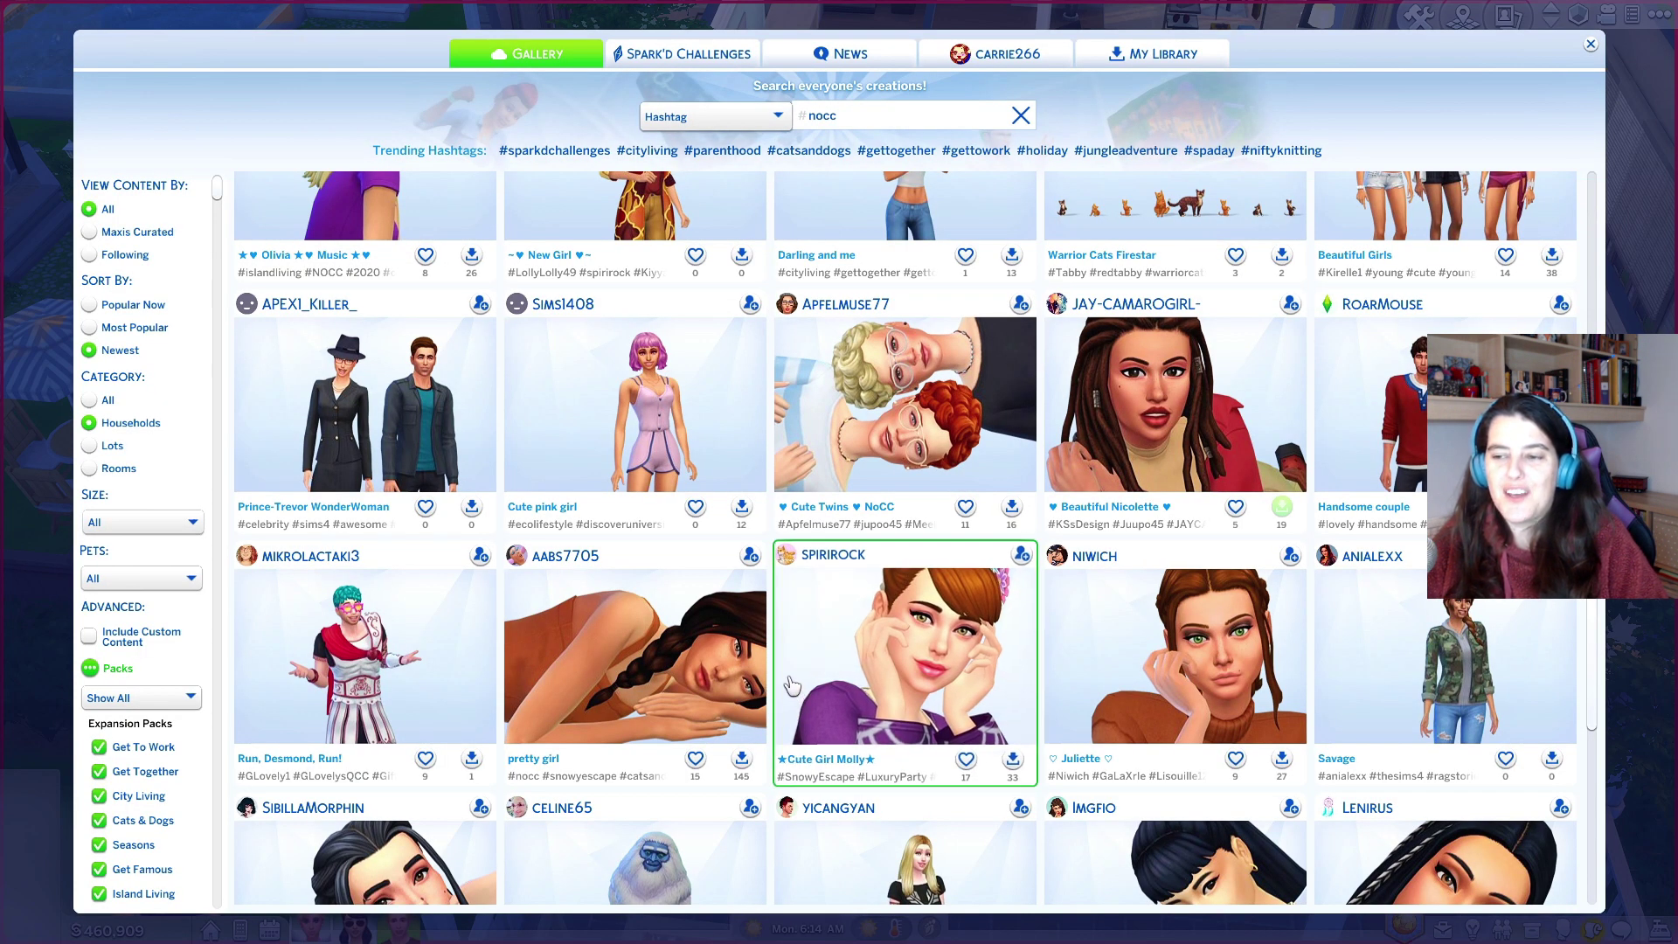
pyautogui.scroll(-3, 791, 686)
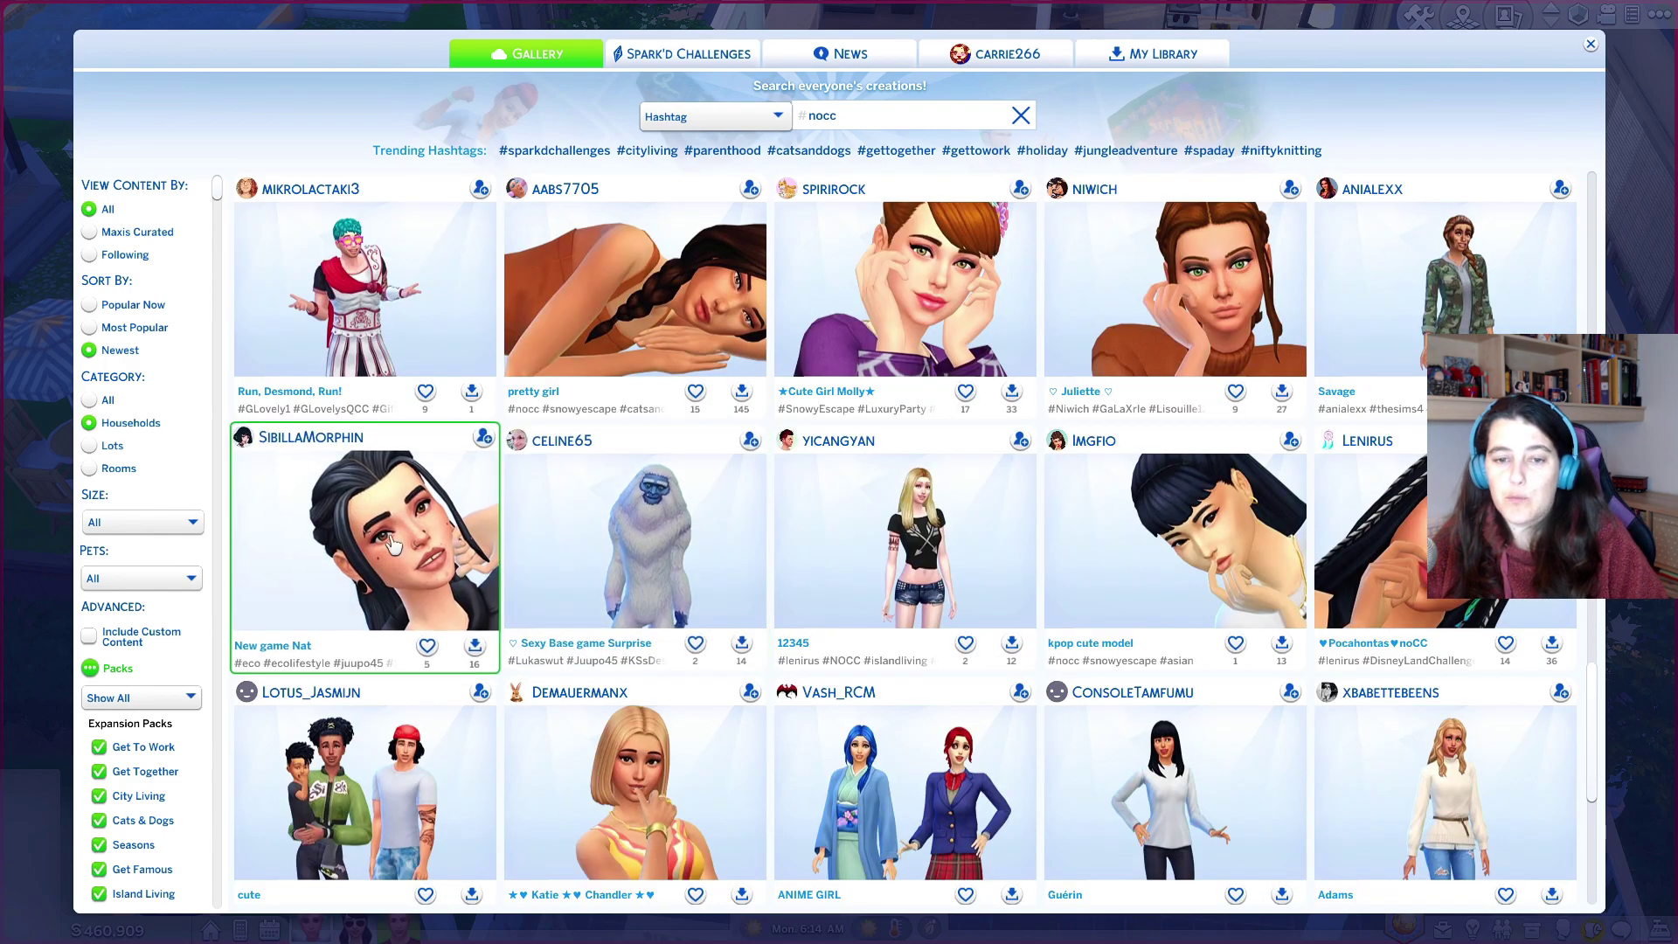
pyautogui.click(391, 547)
pyautogui.click(422, 754)
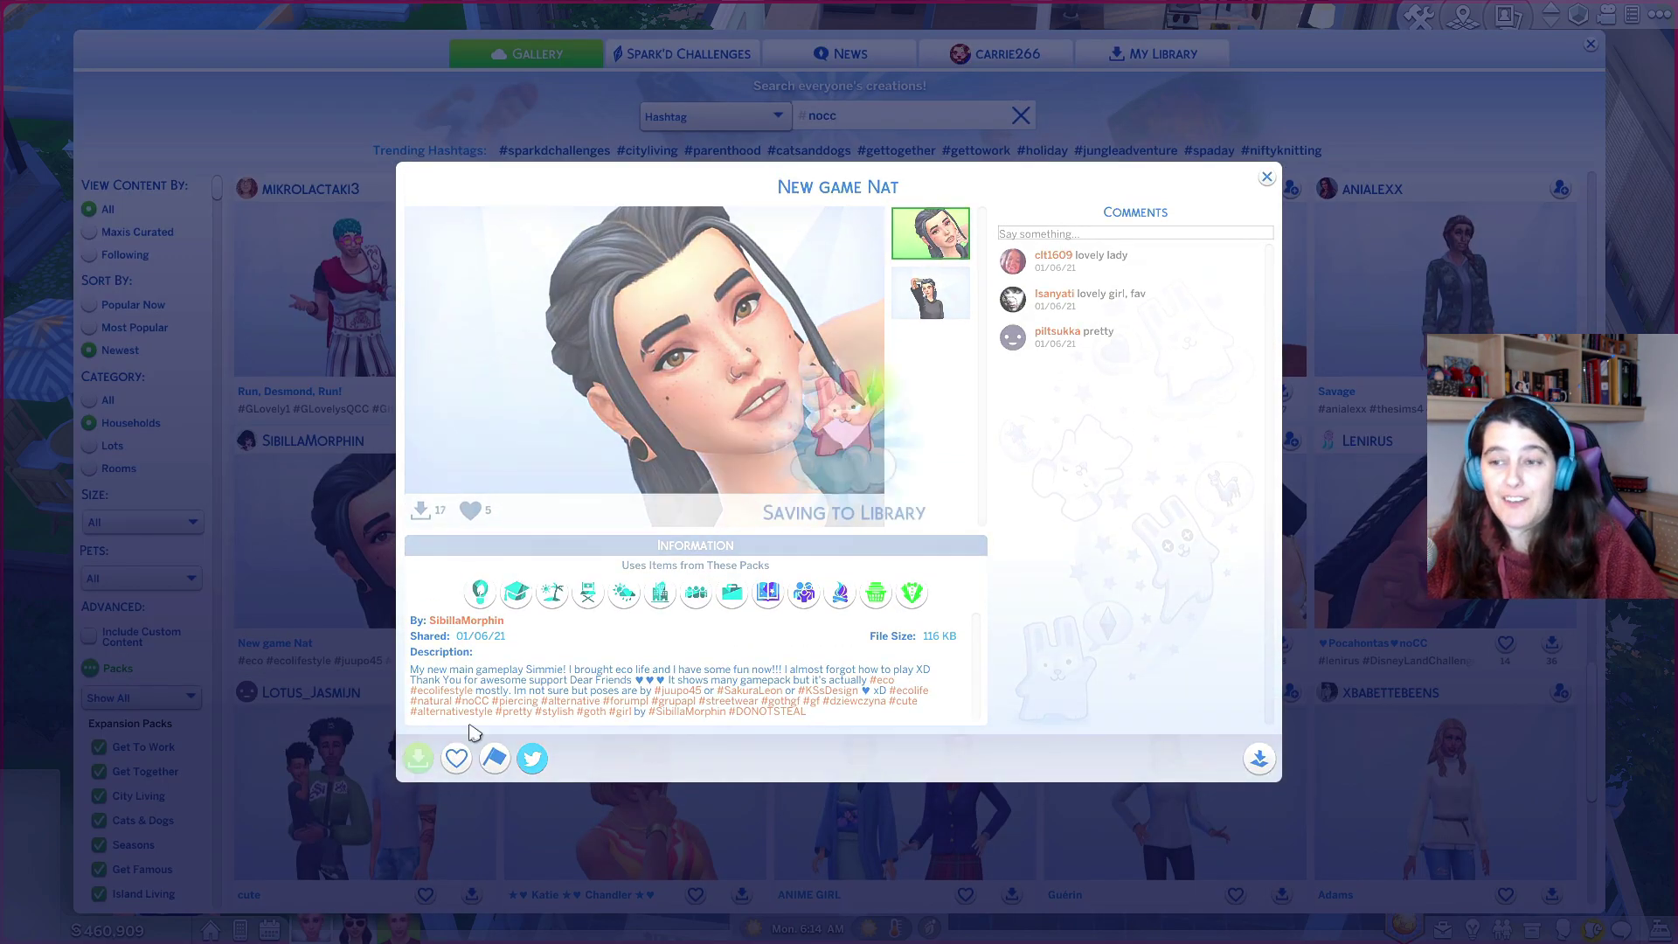
# - Close New game Nat, search #noccfamily, and open the Escalante household's details
pyautogui.click(1267, 179)
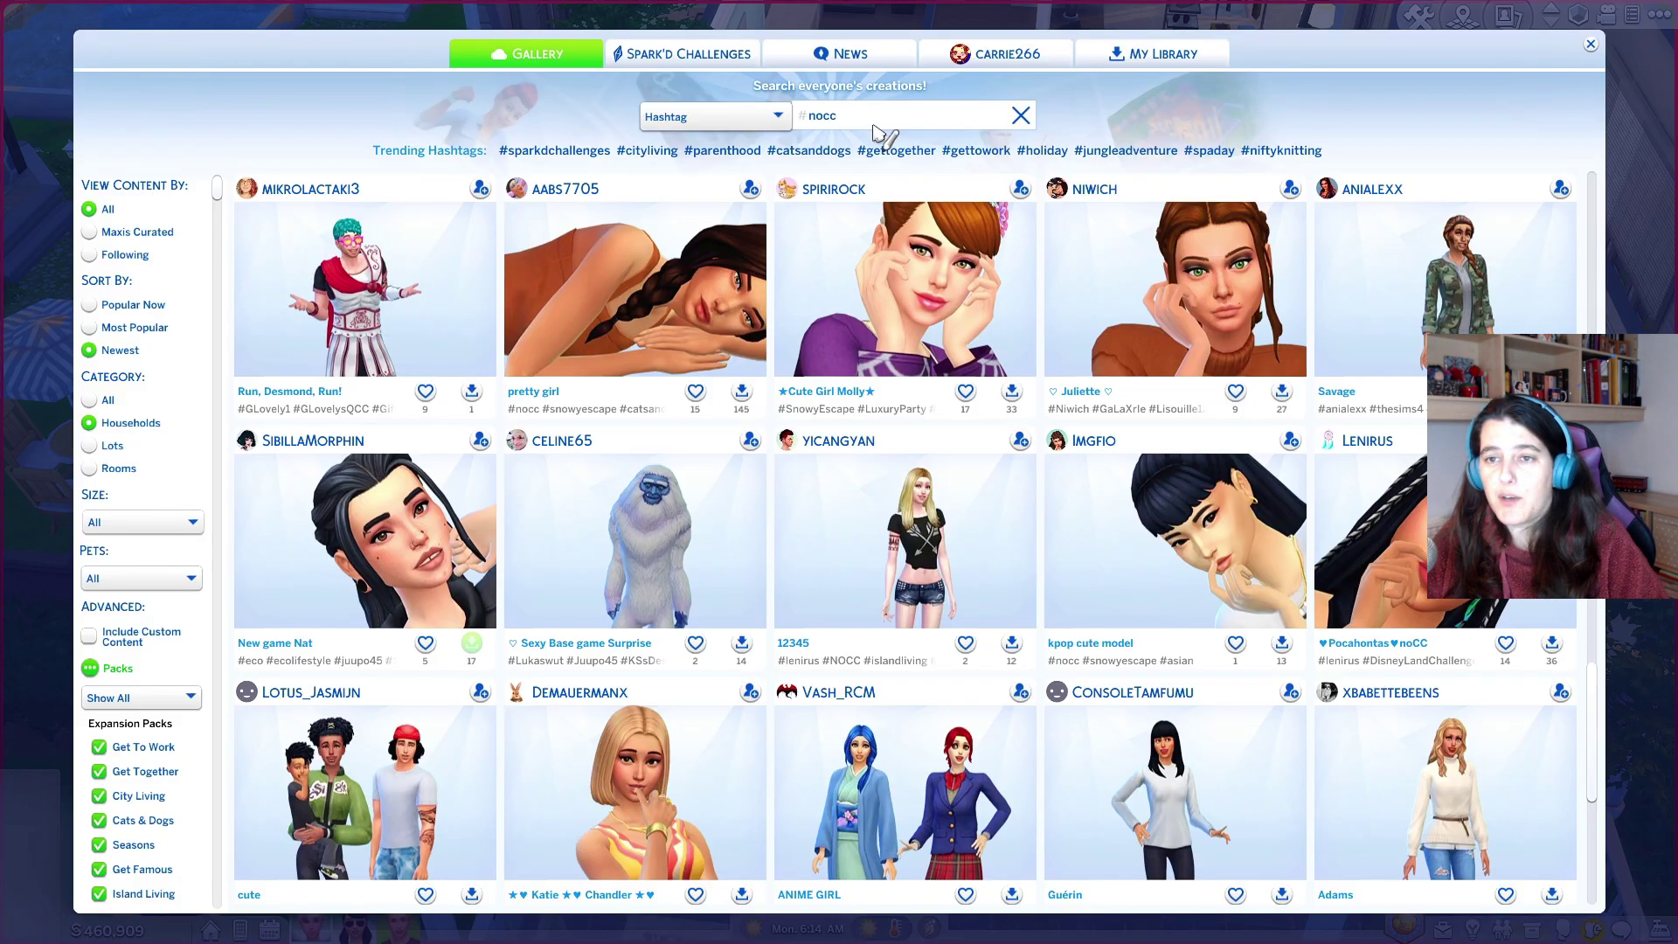
pyautogui.click(850, 120)
pyautogui.write('noccfamily')
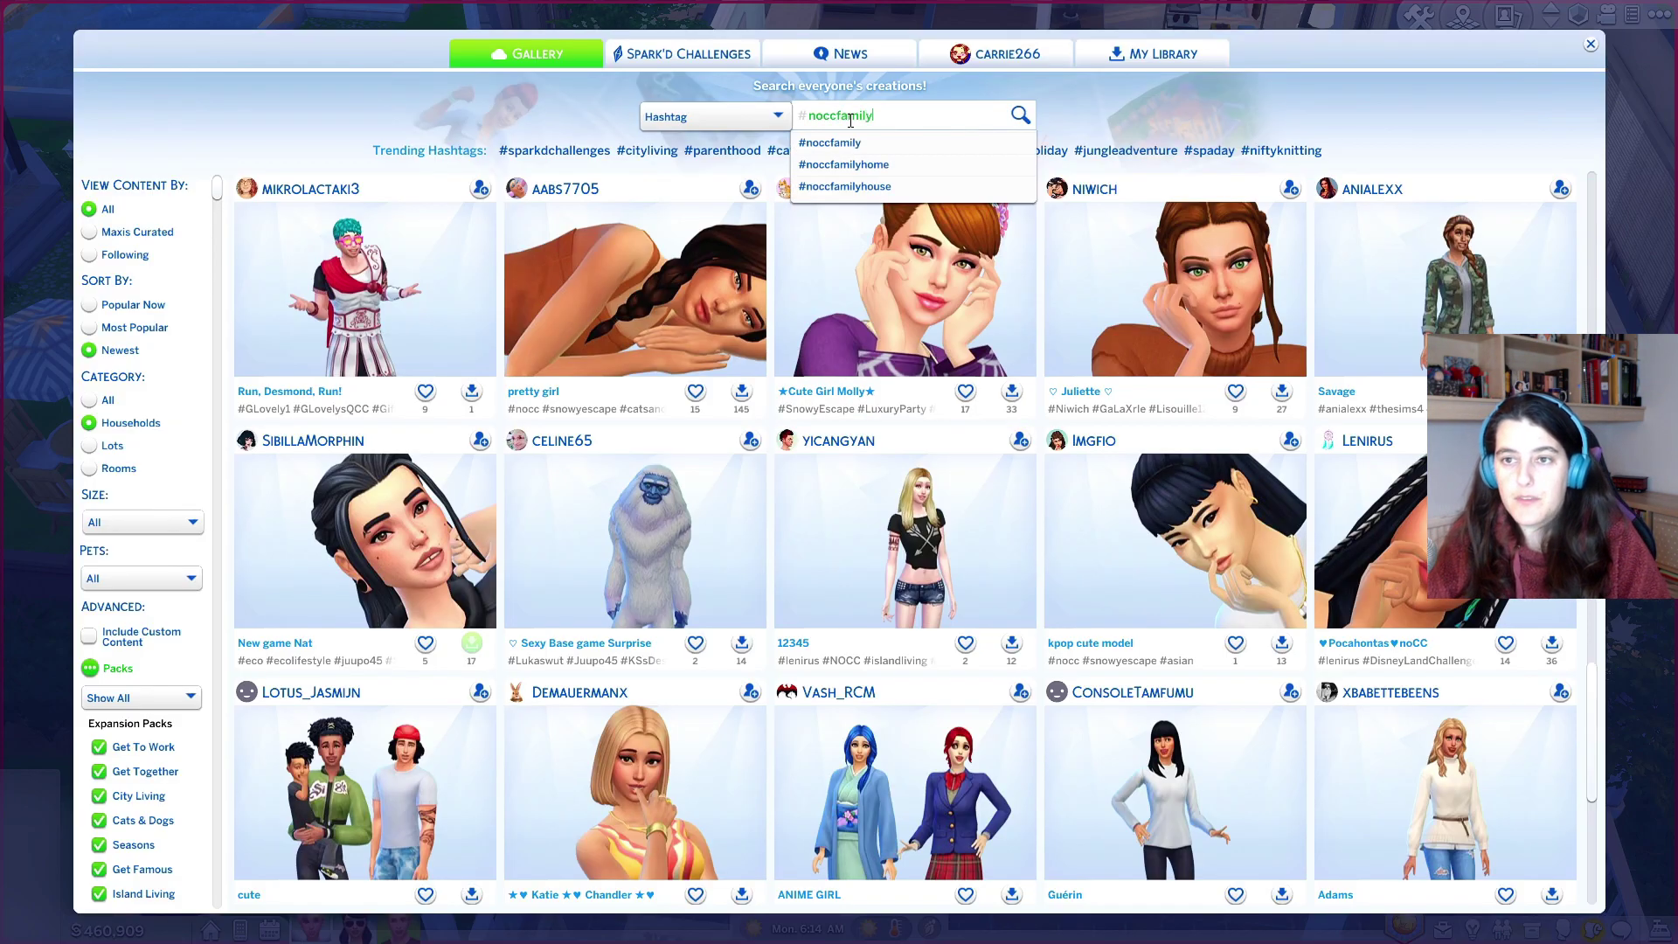
pyautogui.click(830, 143)
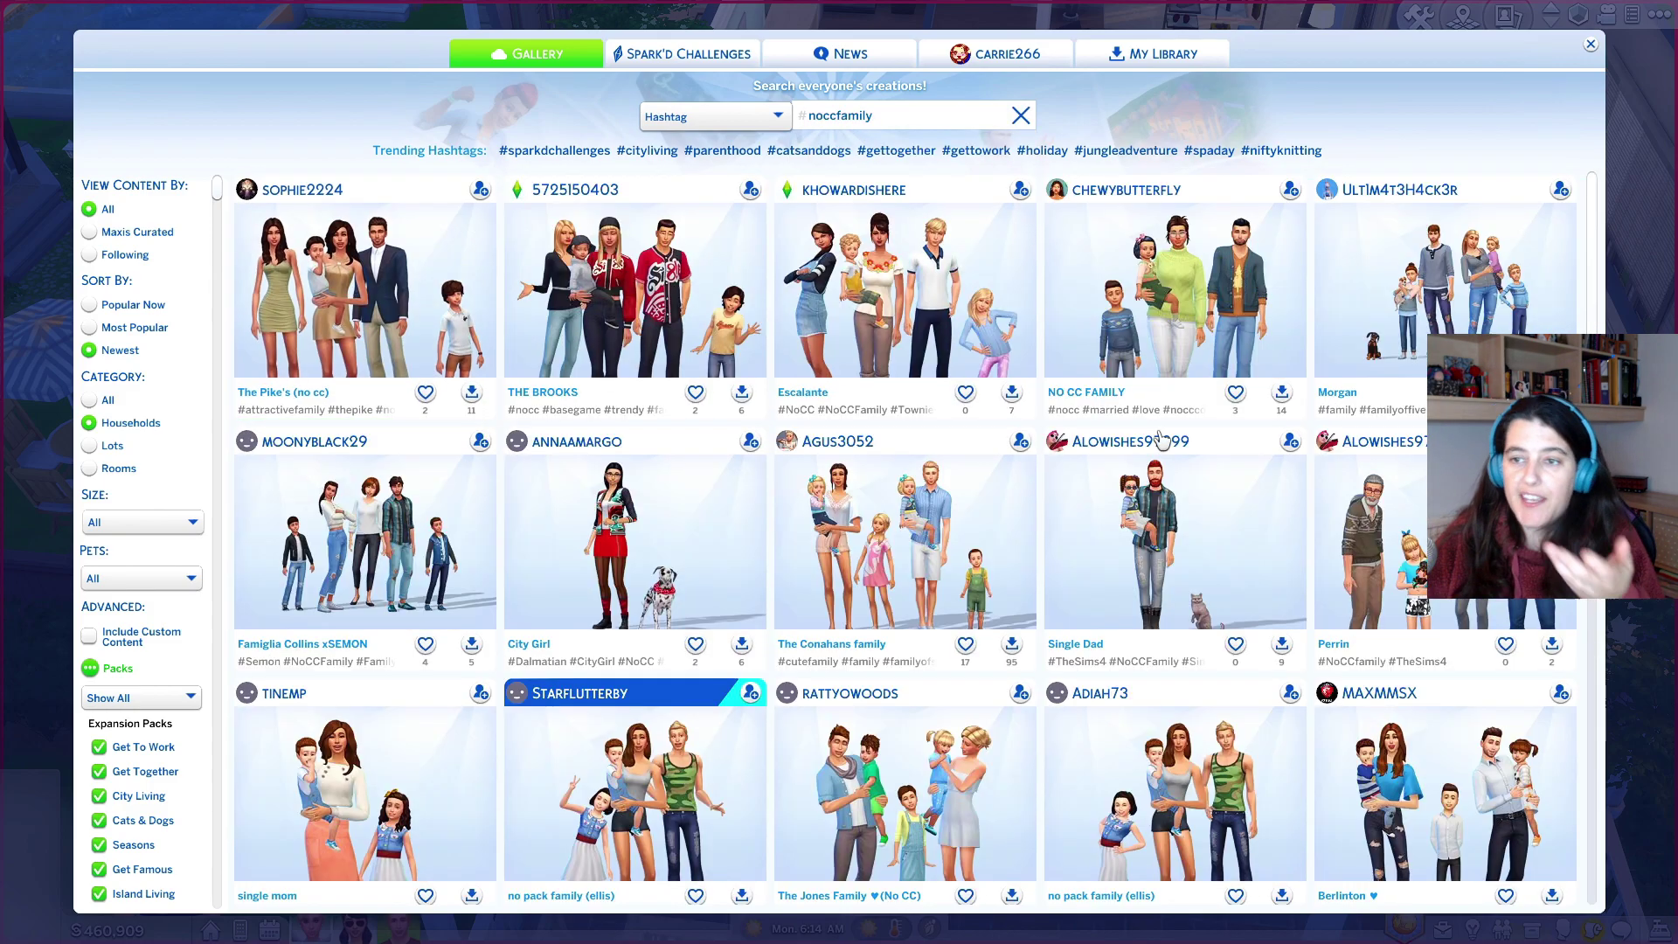
pyautogui.click(905, 288)
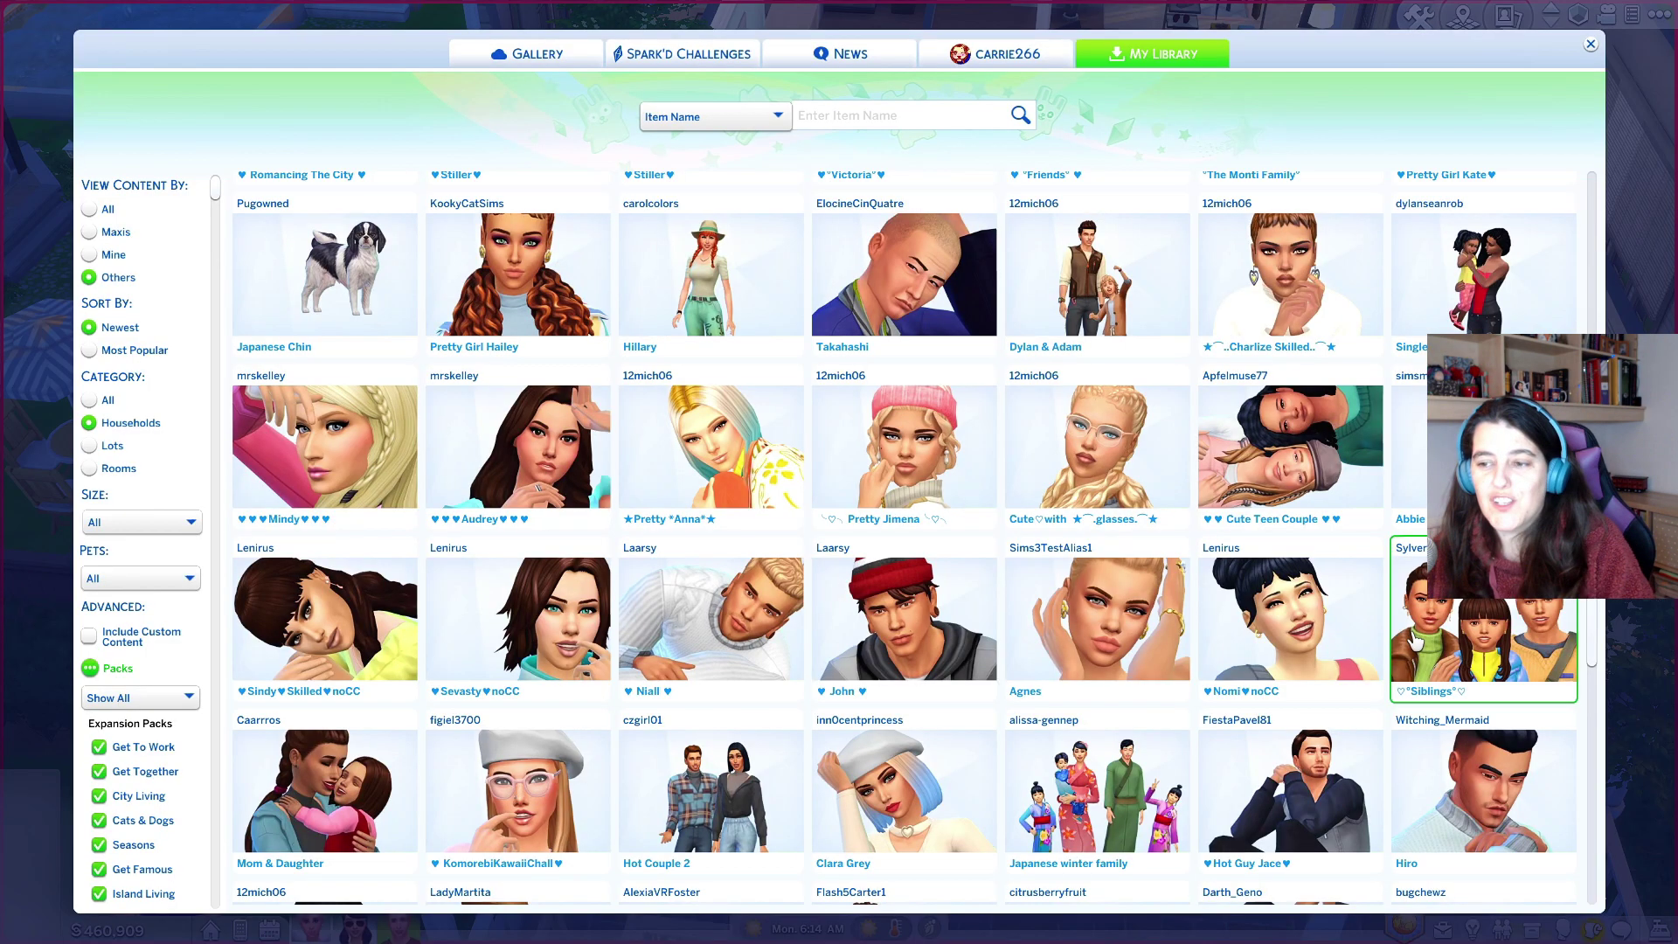
pyautogui.scroll(-10, 1363, 673)
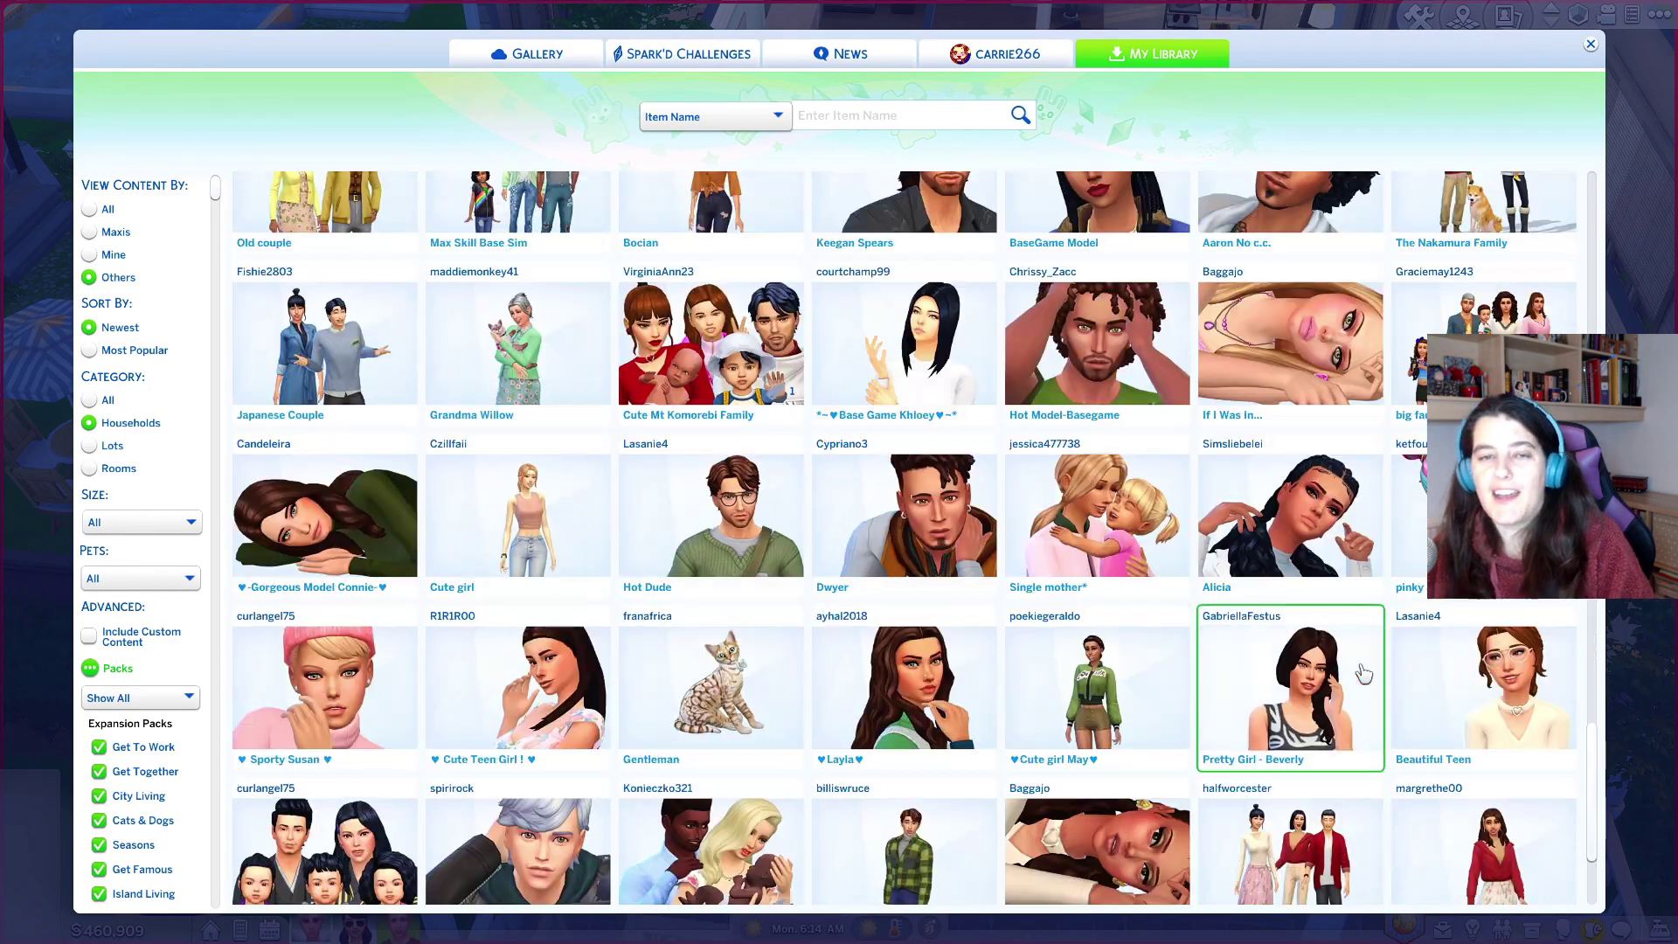
pyautogui.scroll(-15, 1363, 673)
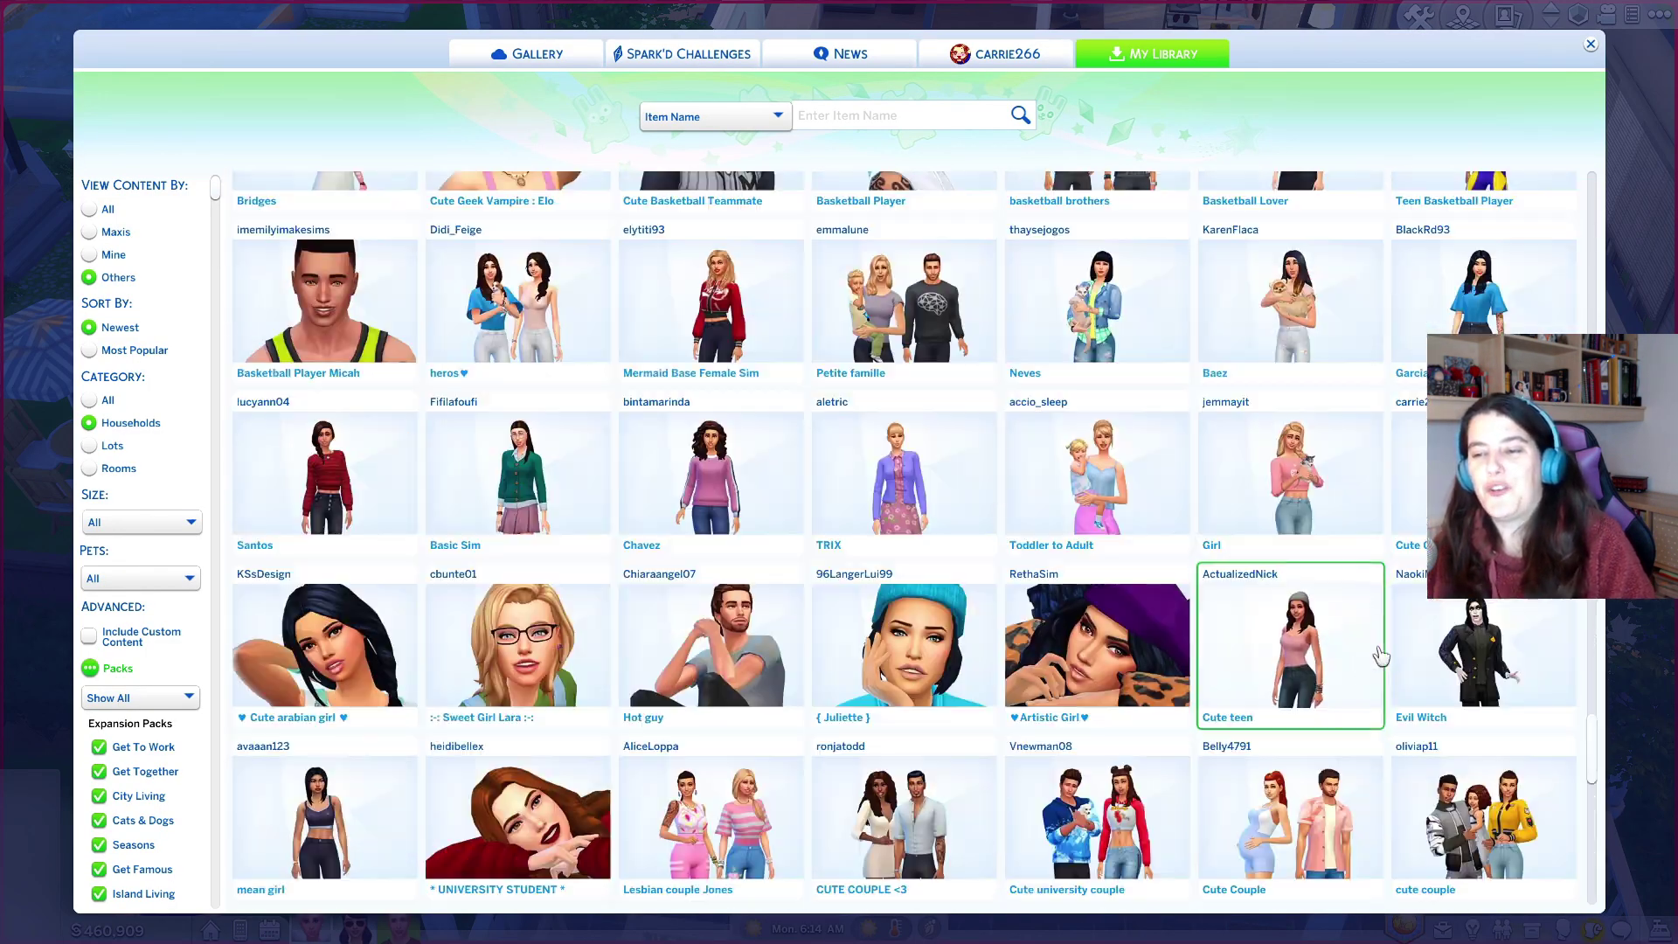